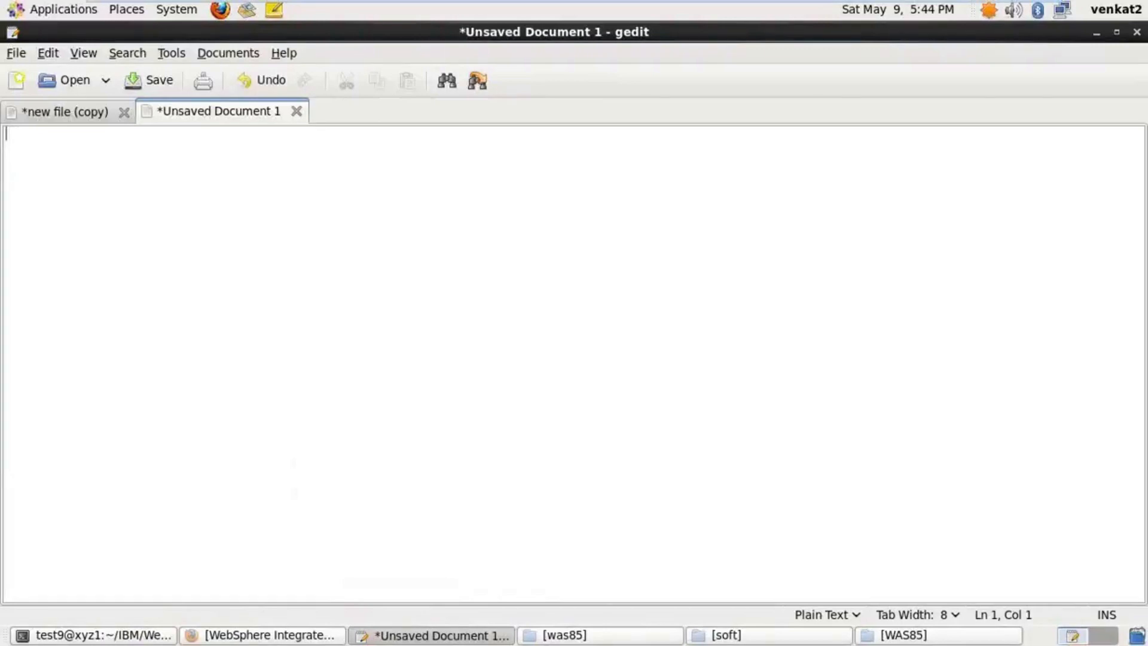
# Type the heading 'profiles in WAS ND V6.0', correcting the typos
pyautogui.press('BackSpace')
pyautogui.press('BackSpace')
pyautogui.write('profiles in WA')
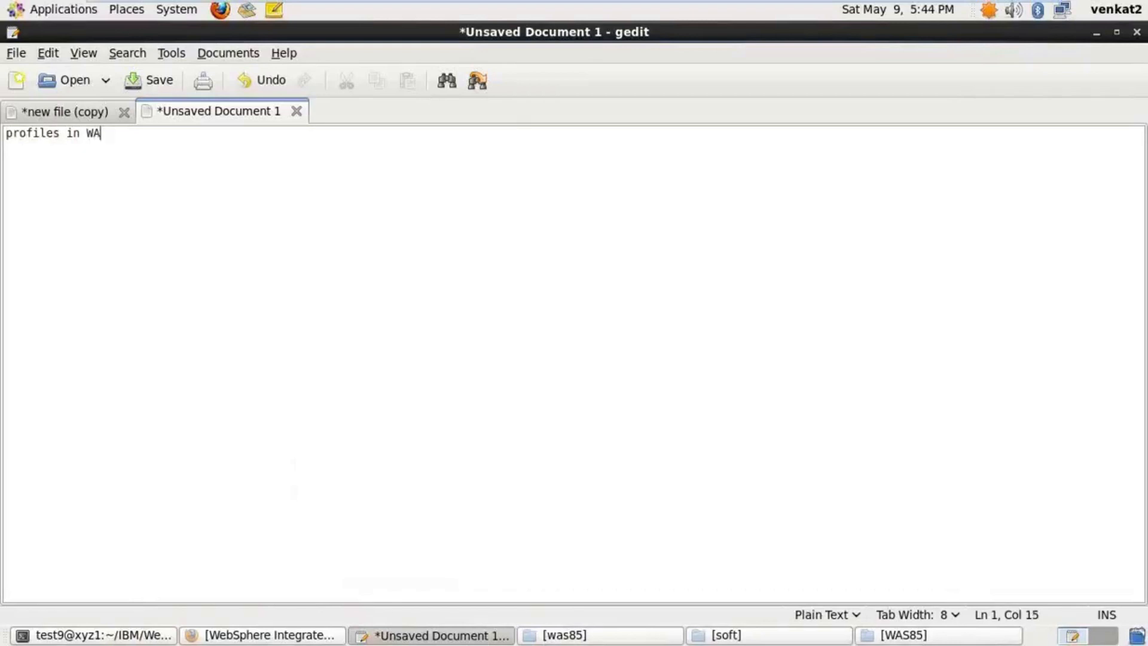
pyautogui.write('S V')
pyautogui.press('BackSpace')
pyautogui.write('ND V6.0')
pyautogui.press('Return')
pyautogui.press('Return')
# List 1)Dmgr, 2)AppServer profile, 3)Custom profile, then begin the heading 'profiles in WAS ND V6.1'
pyautogui.write('1)')
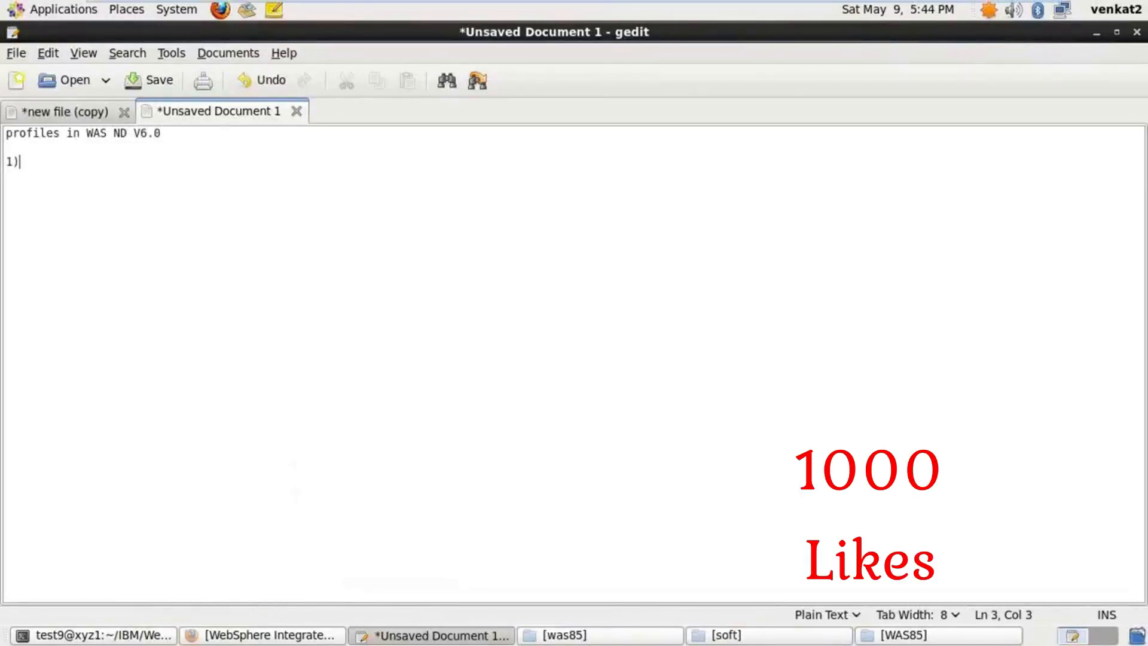
pyautogui.write('Dmgr')
pyautogui.press('Return')
pyautogui.press('Return')
pyautogui.write('2')
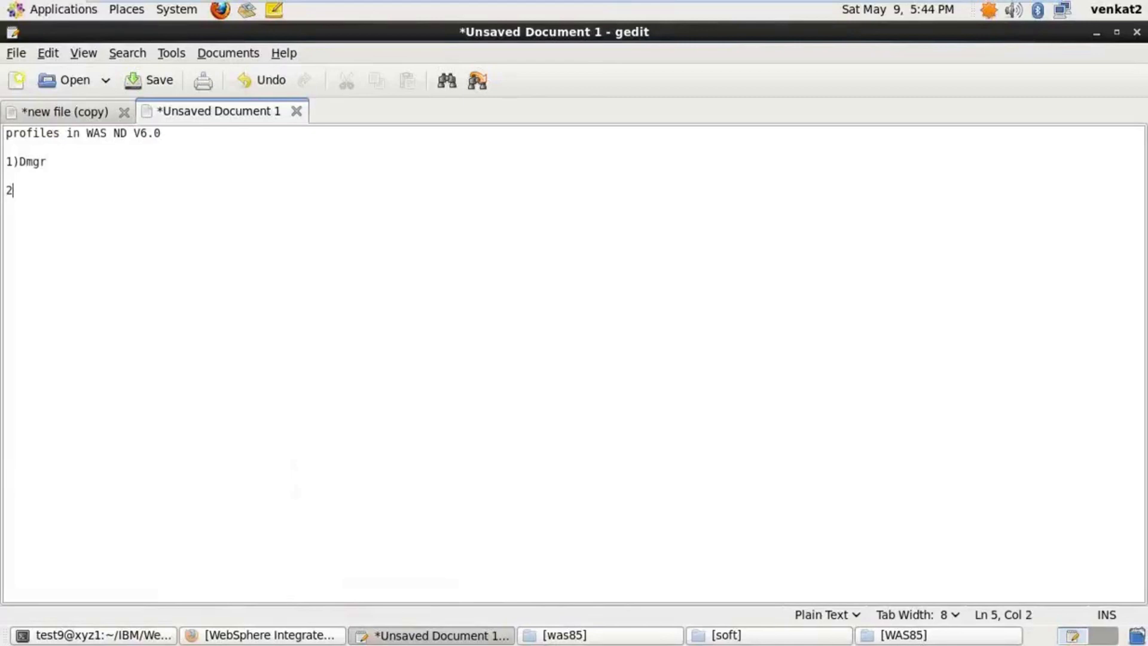
pyautogui.write(')AppServer profile')
pyautogui.press('Return')
pyautogui.press('Return')
pyautogui.write('3')
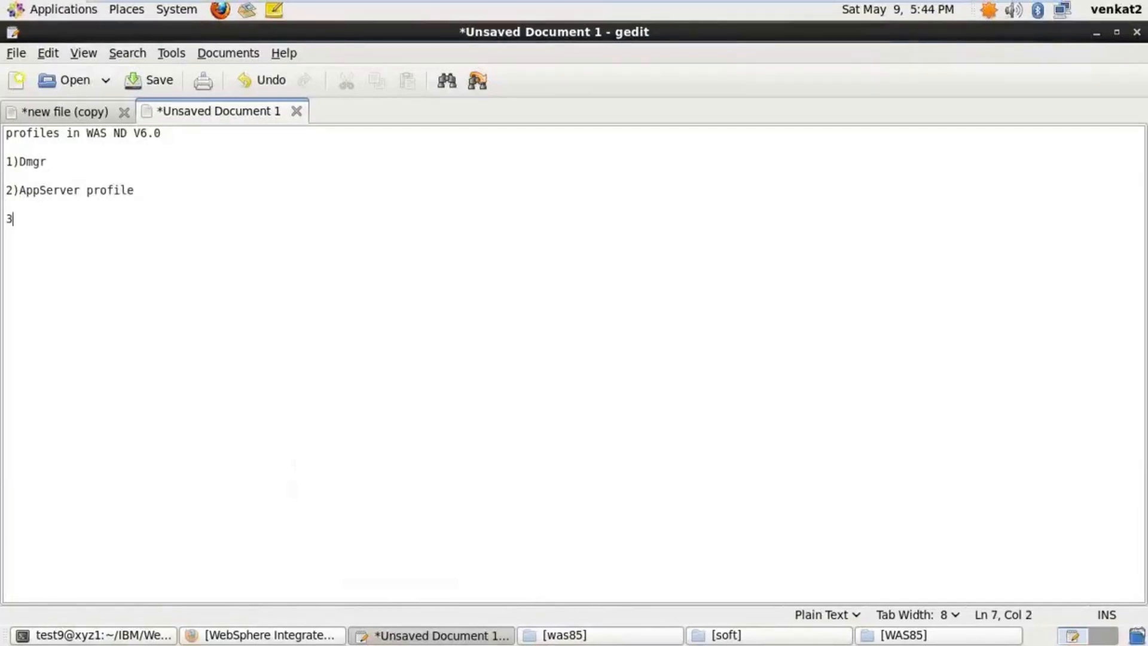
pyautogui.write(')Custom profile')
pyautogui.press('Return')
pyautogui.press('Return')
pyautogui.press('Return')
pyautogui.write('profiles in WAS ND')
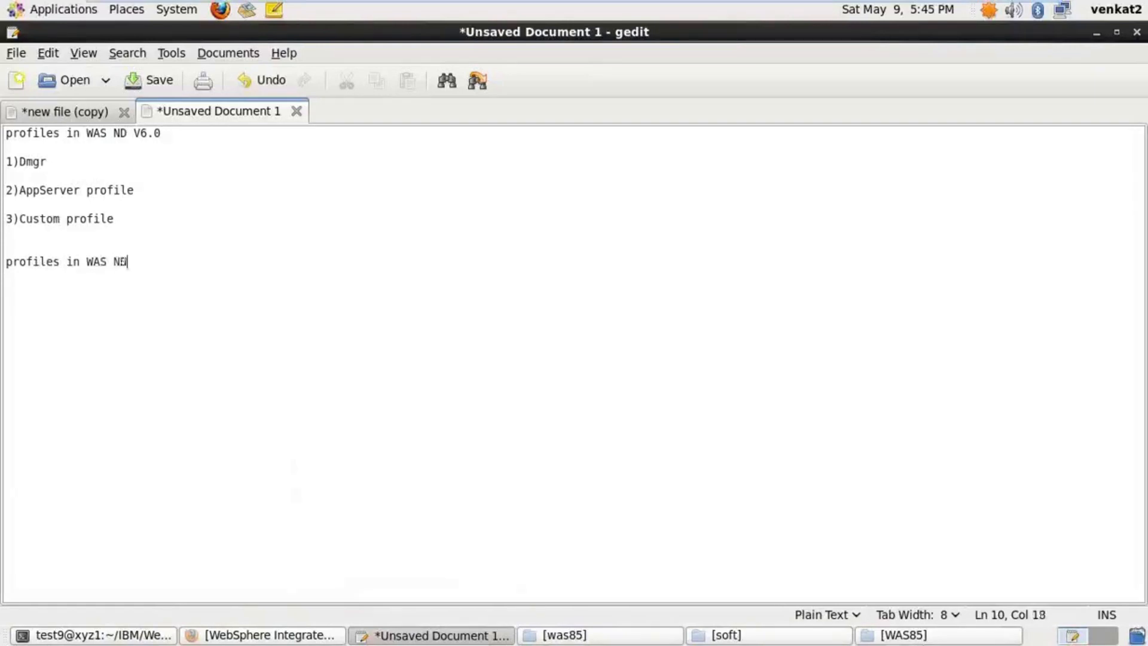
pyautogui.write(' V6.1')
# Under the V6.1 heading, list 1)Dmgr and 2)AppServer
pyautogui.press('Return')
pyautogui.press('Return')
pyautogui.write('1)Dmgr')
pyautogui.press('Return')
pyautogui.press('Return')
pyautogui.write('2)')
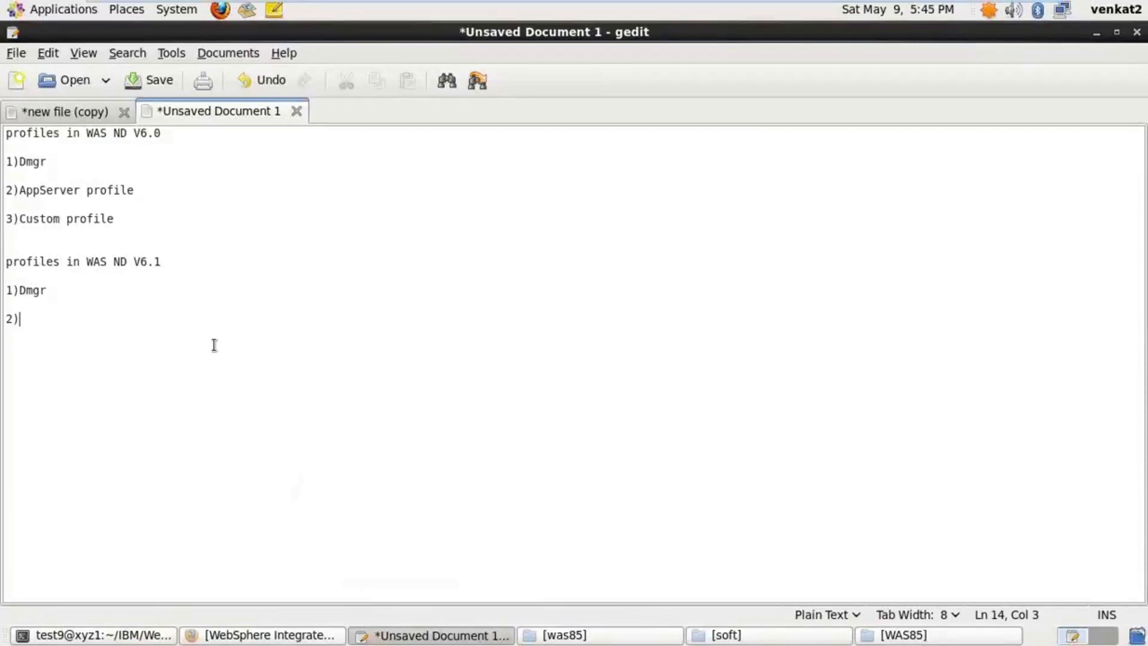
pyautogui.write('AppServer')
pyautogui.press('Return')
pyautogui.press('Return')
pyautogui.press('Return')
# Add 3)Custom profile, fixing its missing space, and 4)Cell profile
pyautogui.write('3)Cust')
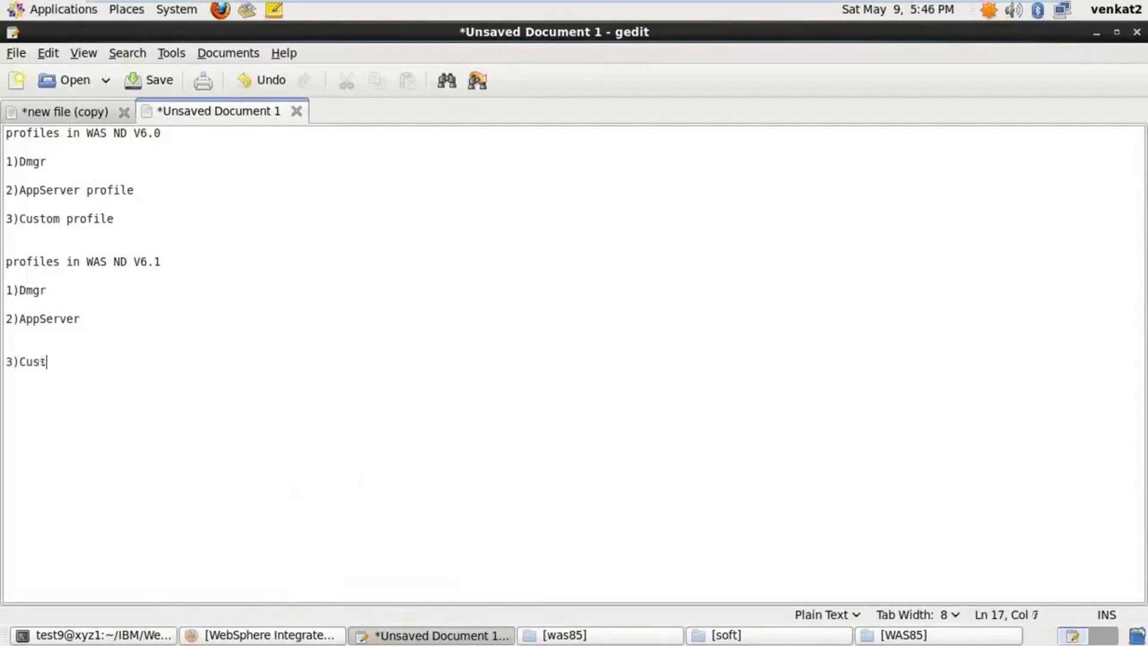
pyautogui.write('omprofile')
pyautogui.press('Return')
pyautogui.press('Return')
pyautogui.click(66, 362)
pyautogui.click(128, 362)
pyautogui.press('Return')
pyautogui.press('Return')
pyautogui.write('4)')
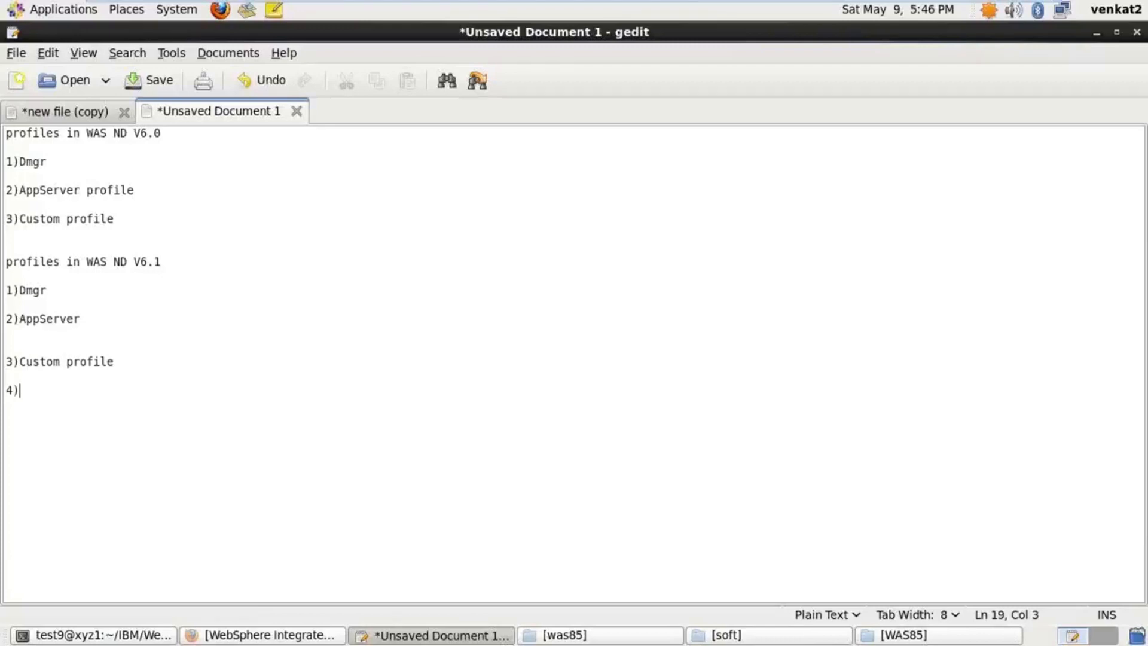
pyautogui.write('Cell profile')
pyautogui.press('Return')
pyautogui.press('Return')
pyautogui.press('Return')
# Type the heading 'profiles in WAS ND V7.0 , V8.0 and V8.5' with 1)AppServer, then start item 2)
pyautogui.write('profile')
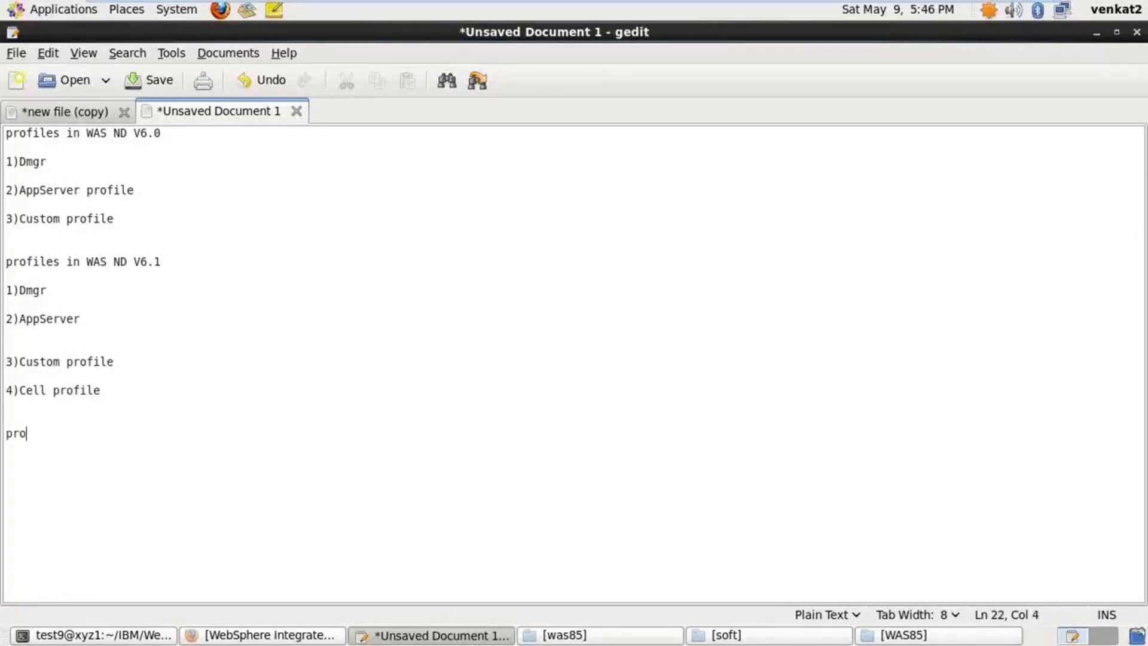
pyautogui.write('s in WAS ND ')
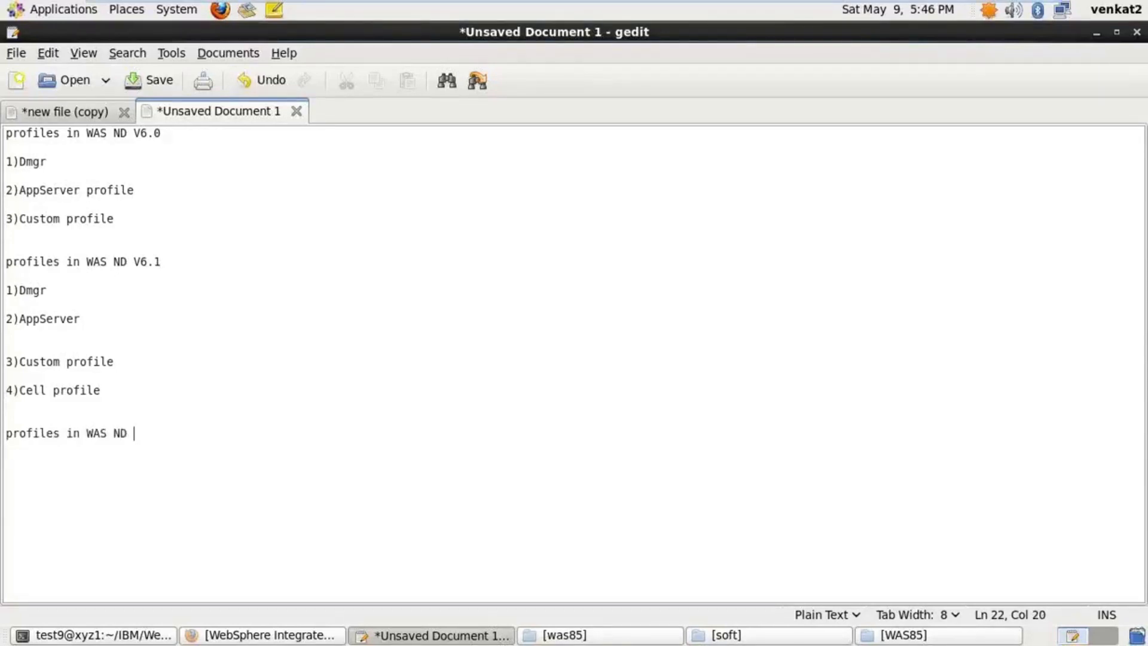
pyautogui.write('V7.0 , V8.0 and V')
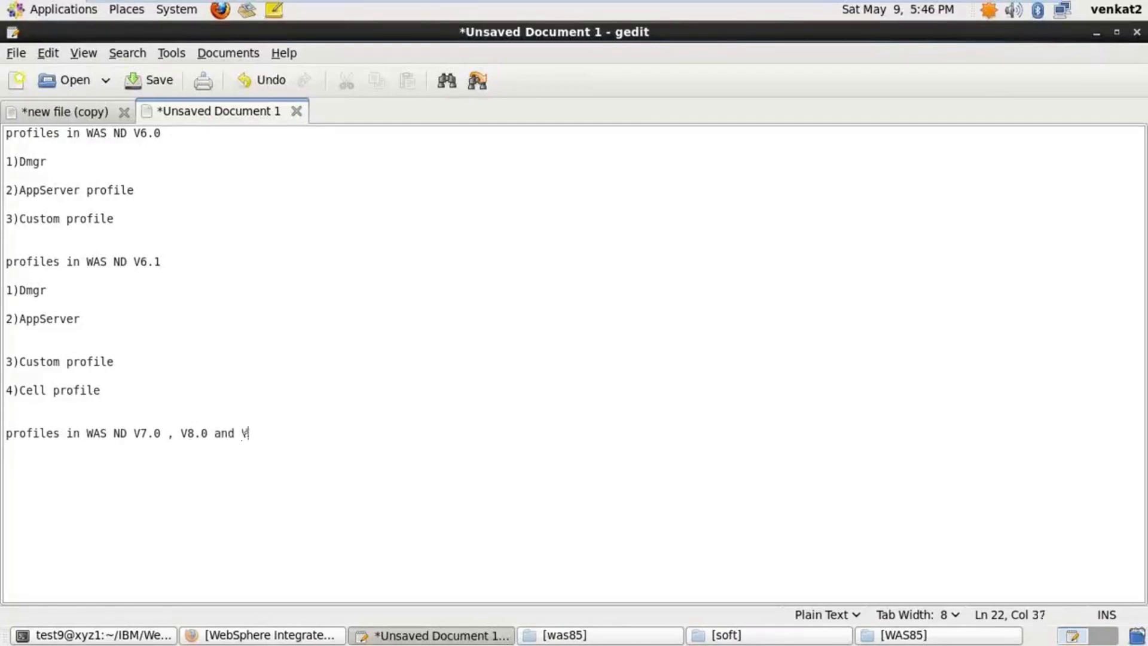
pyautogui.write('8.5')
pyautogui.press('Return')
pyautogui.press('Return')
pyautogui.press('Return')
pyautogui.write('1)AppSer')
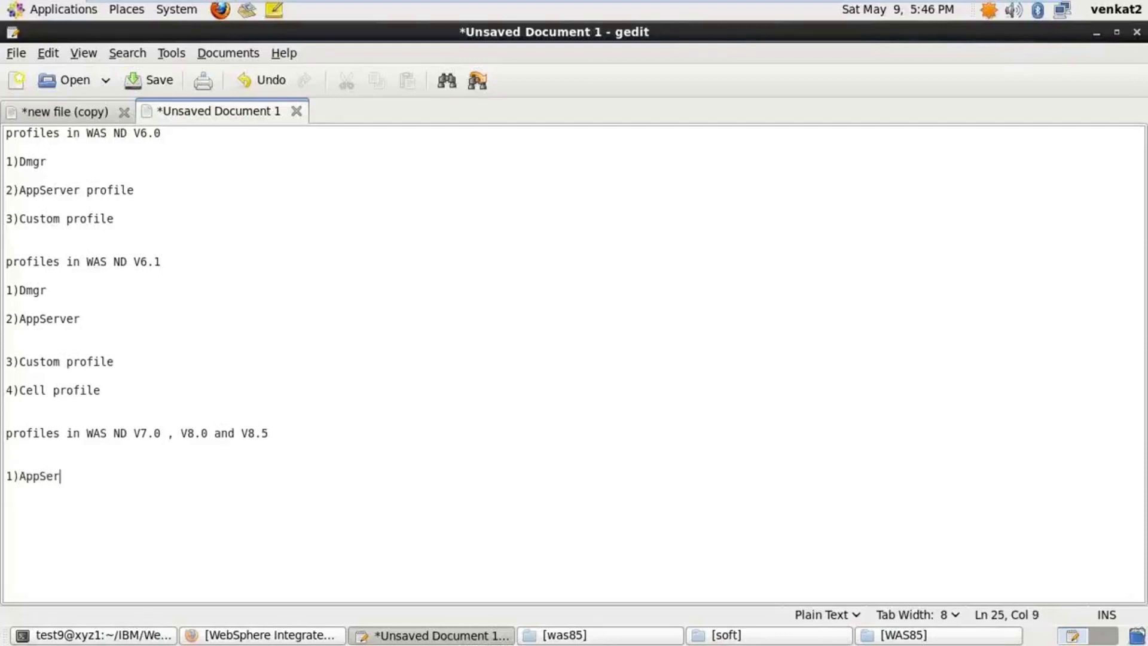
pyautogui.write('ver')
pyautogui.press('Return')
pyautogui.press('Return')
pyautogui.write('2)')
# Add 2)Dmgr profile and 3)Custom Profile to the V7.0/V8.5 list
pyautogui.write('Dmgr ')
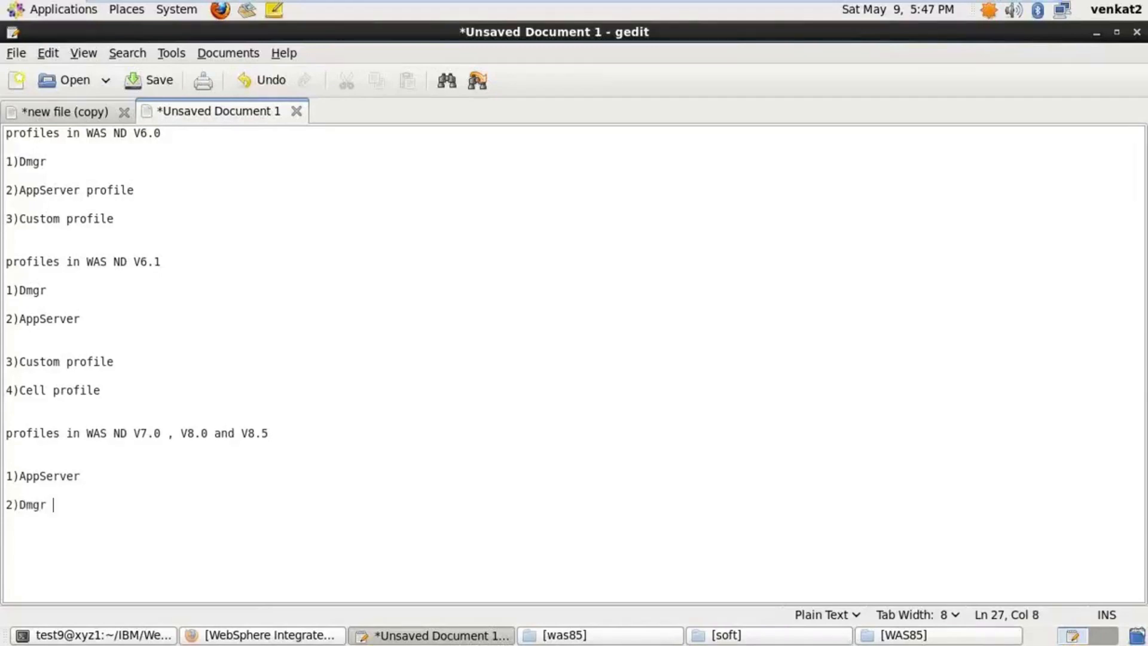
pyautogui.write('profile')
pyautogui.press('Return')
pyautogui.write('3)')
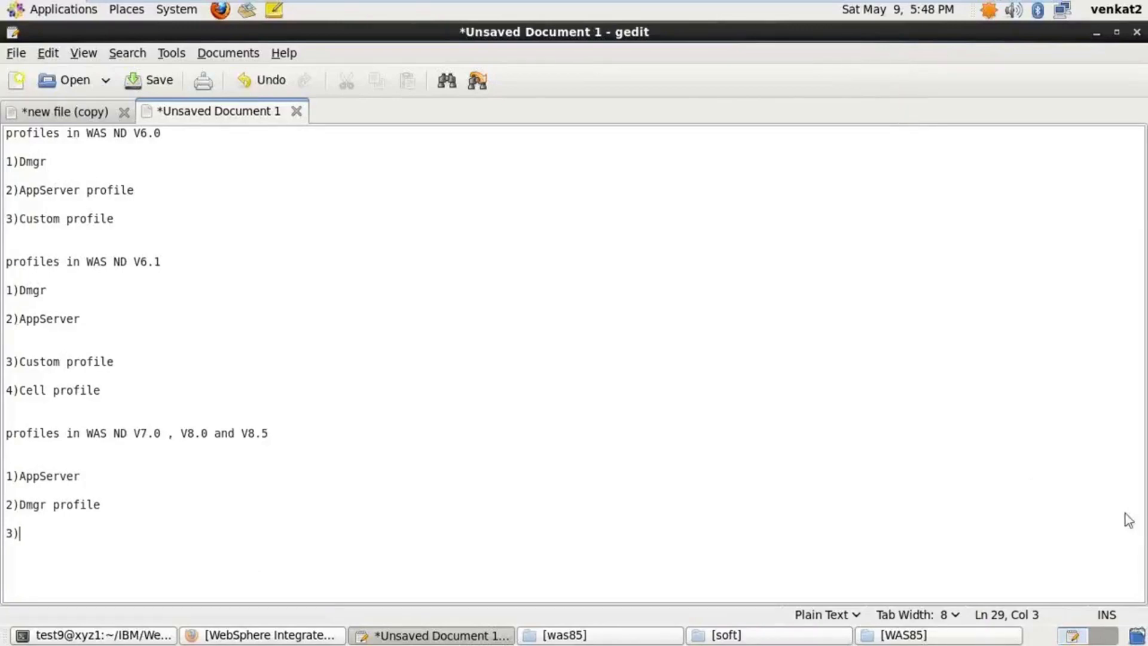
pyautogui.click(729, 399)
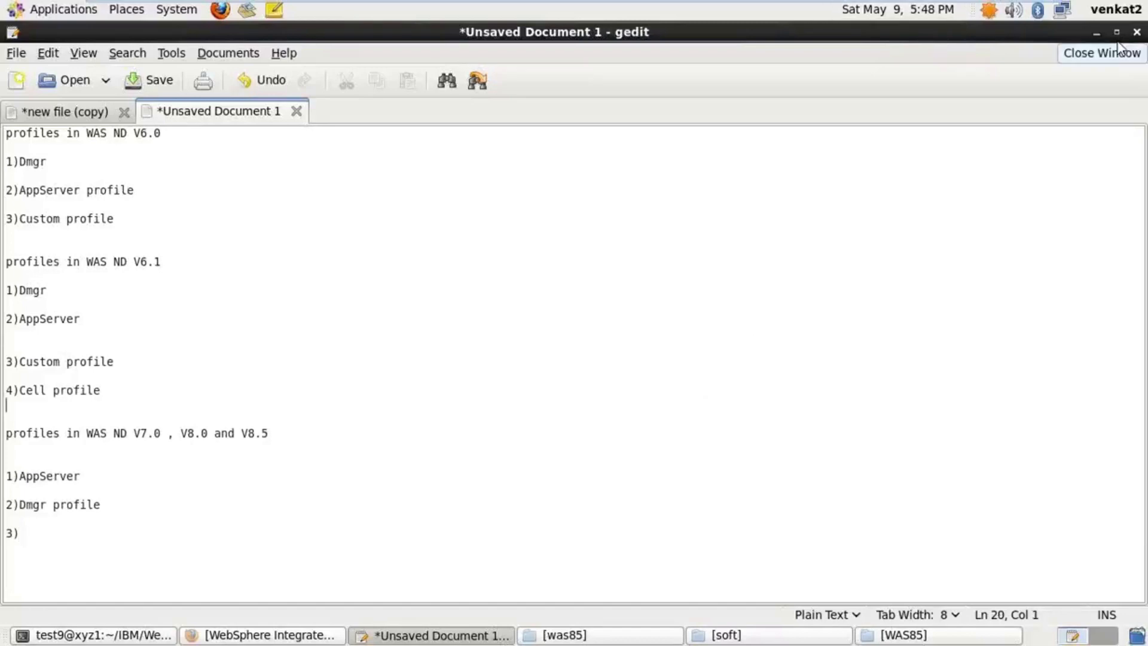
pyautogui.click(27, 533)
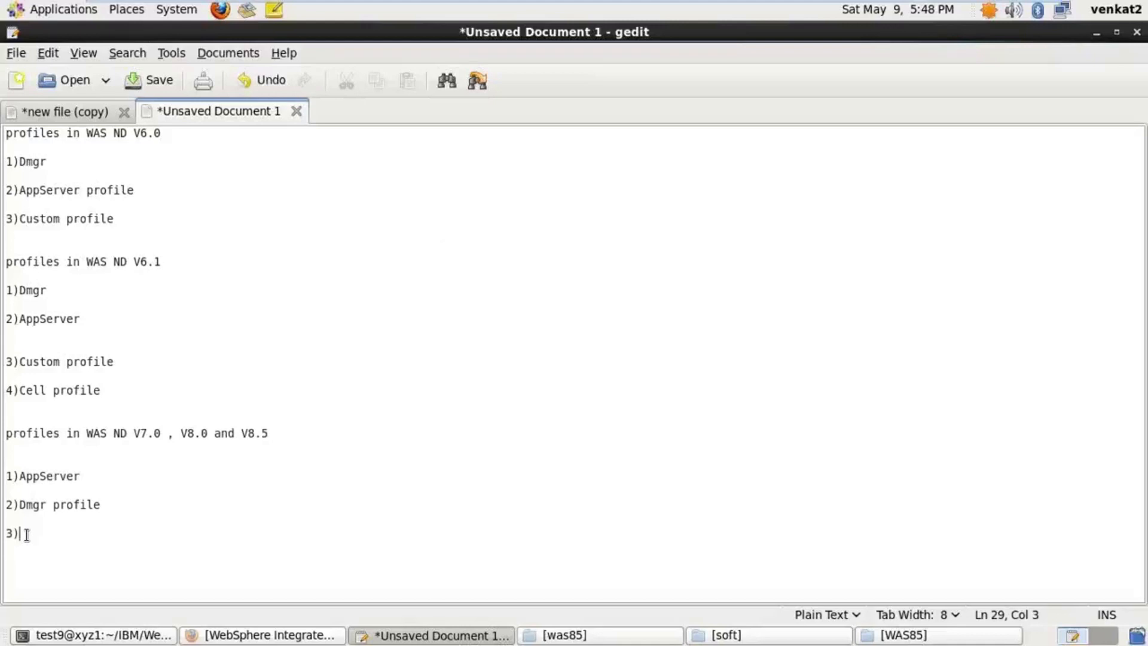
pyautogui.write('Custom Profile')
pyautogui.press('Return')
pyautogui.press('Return')
# Add 4)Management --- Dmgr , JobManager and AdminAgent, change 'Dmgr profile' to 'Cell profile', and add 5)secure proxy
pyautogui.write('4)')
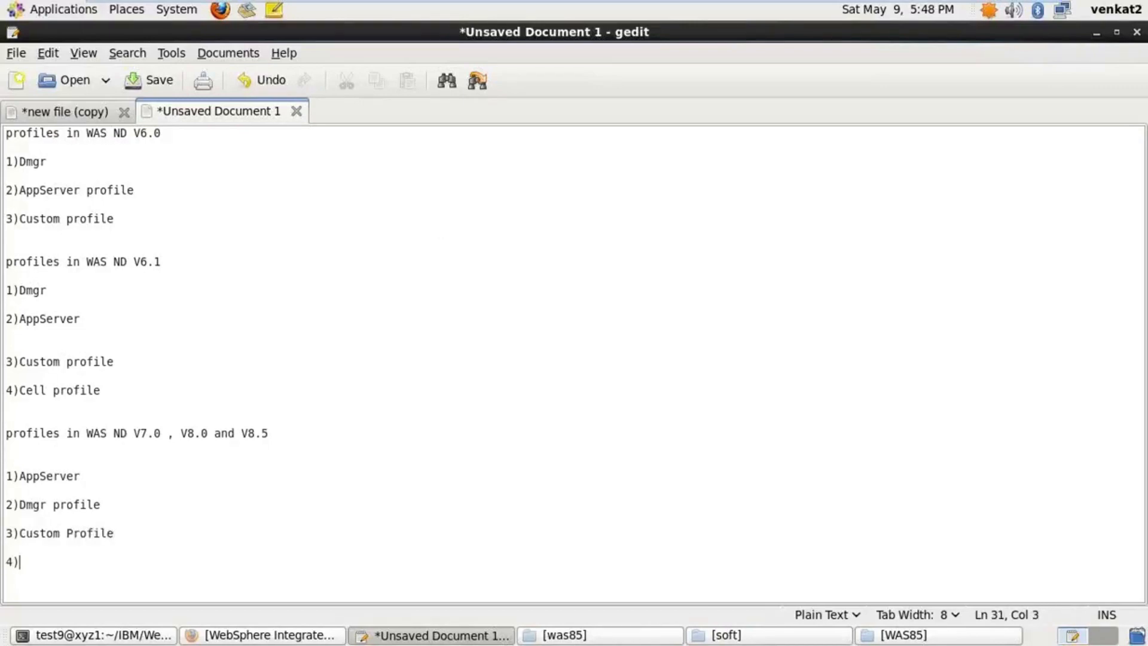
pyautogui.write('Management ')
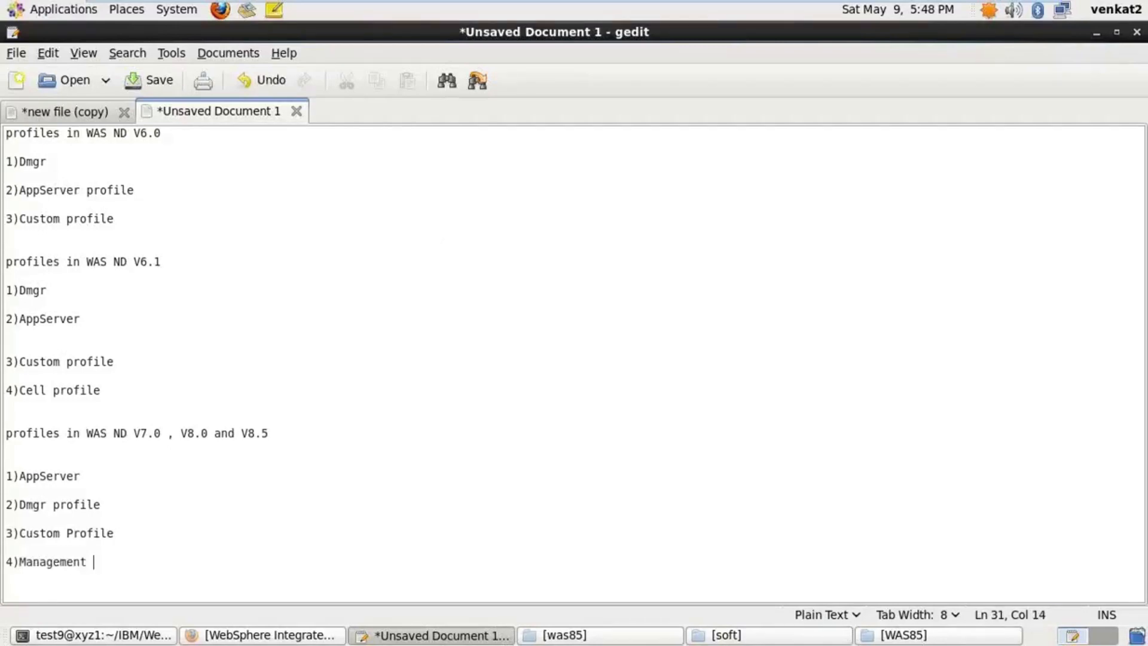
pyautogui.write('---')
pyautogui.moveTo(20, 506); pyautogui.dragTo(108, 505)
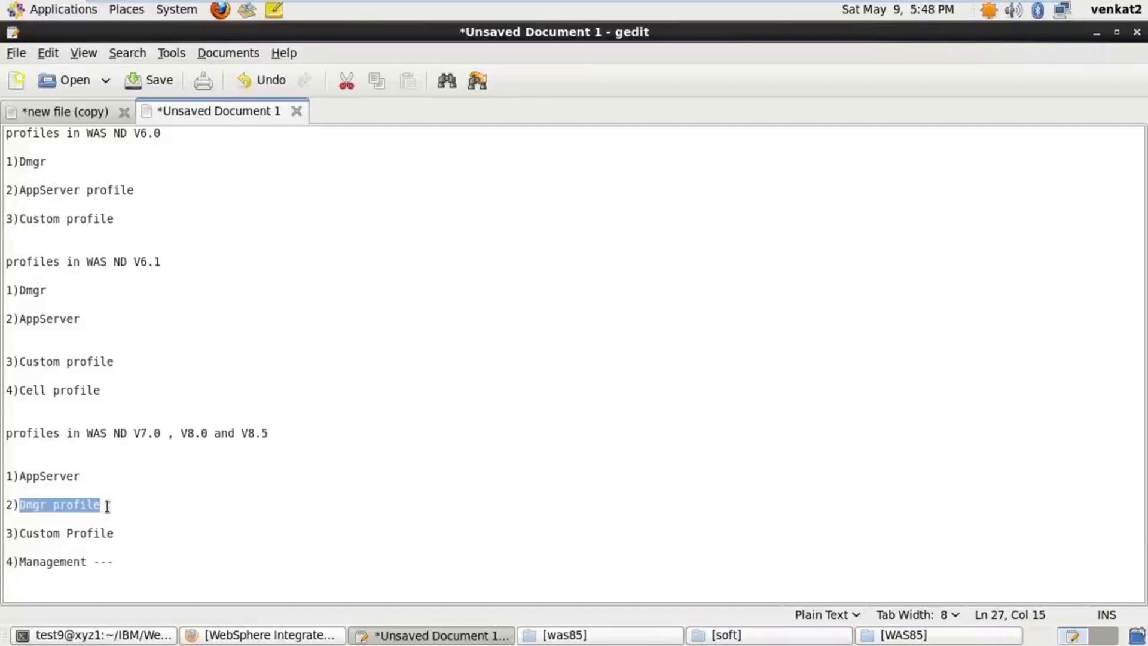
pyautogui.write('Cell profile')
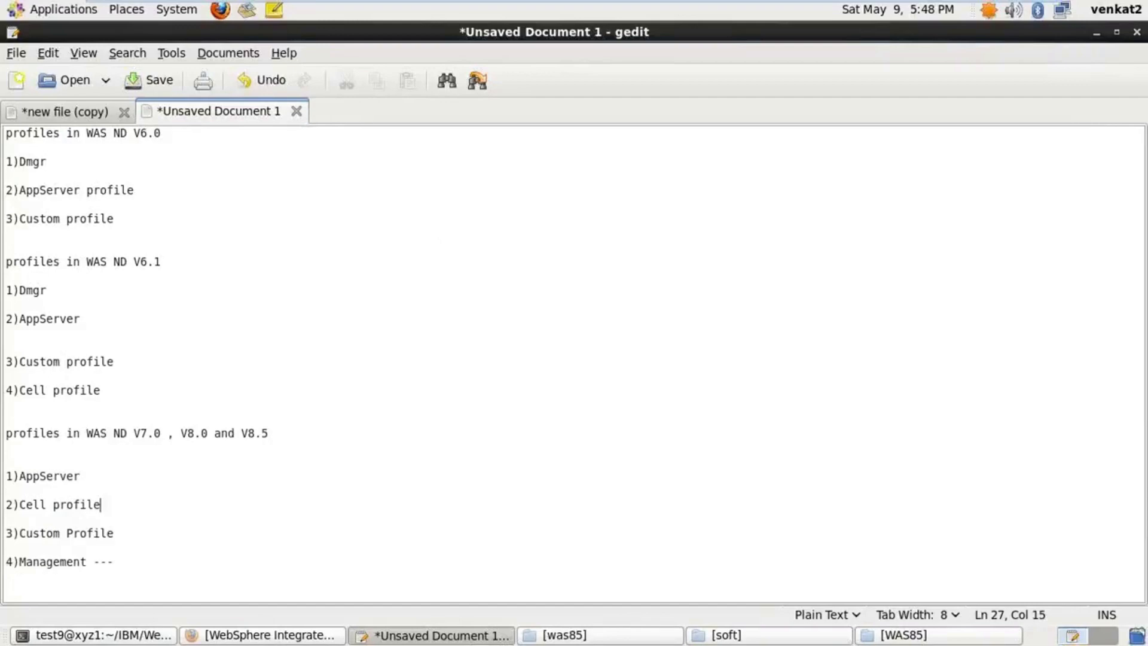
pyautogui.click(122, 562)
pyautogui.write('Dmgr , JobManager and AdminAgent')
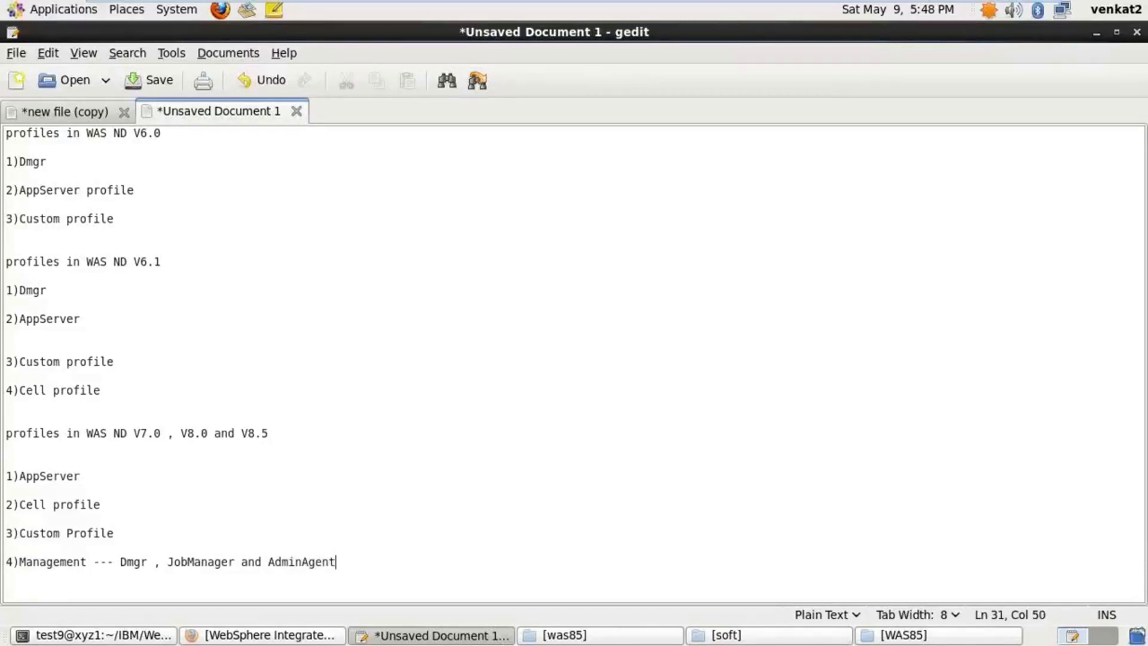
pyautogui.press('Return')
pyautogui.press('Return')
pyautogui.write('5)s')
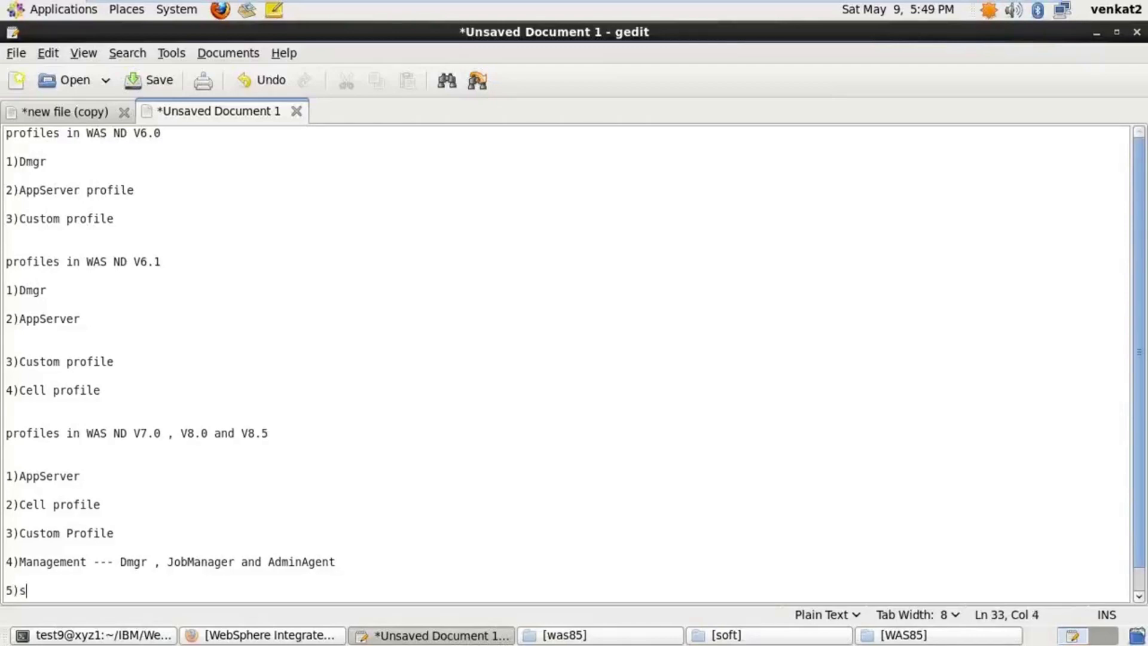
pyautogui.write('ecure proxy')
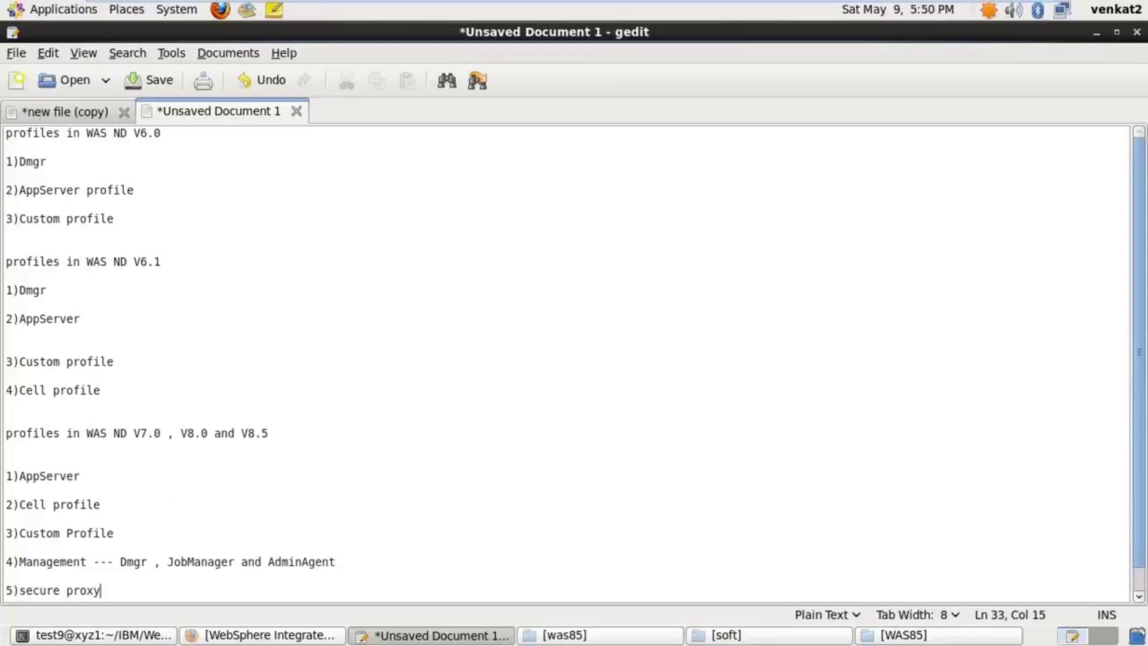
# Add a note that profiles install in 2 ways: 1)ProfileManagement Tool and 2)manageprofiles.sh
pyautogui.press('Return')
pyautogui.press('Return')
pyautogui.press('Return')
pyautogui.write('We ')
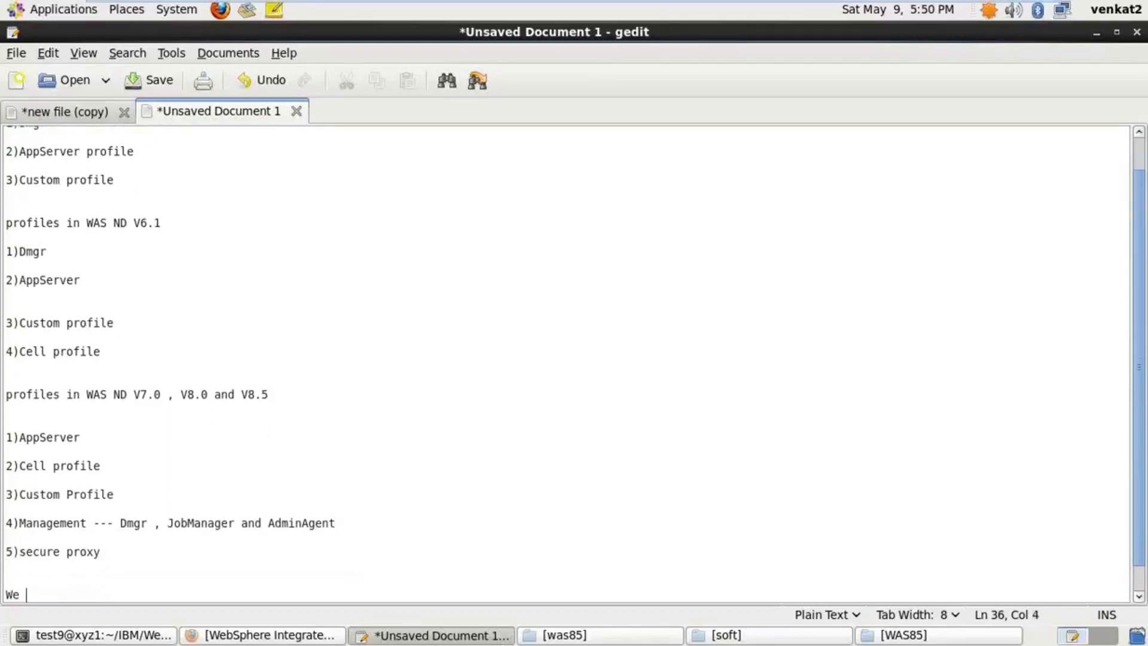
pyautogui.write('can install the ')
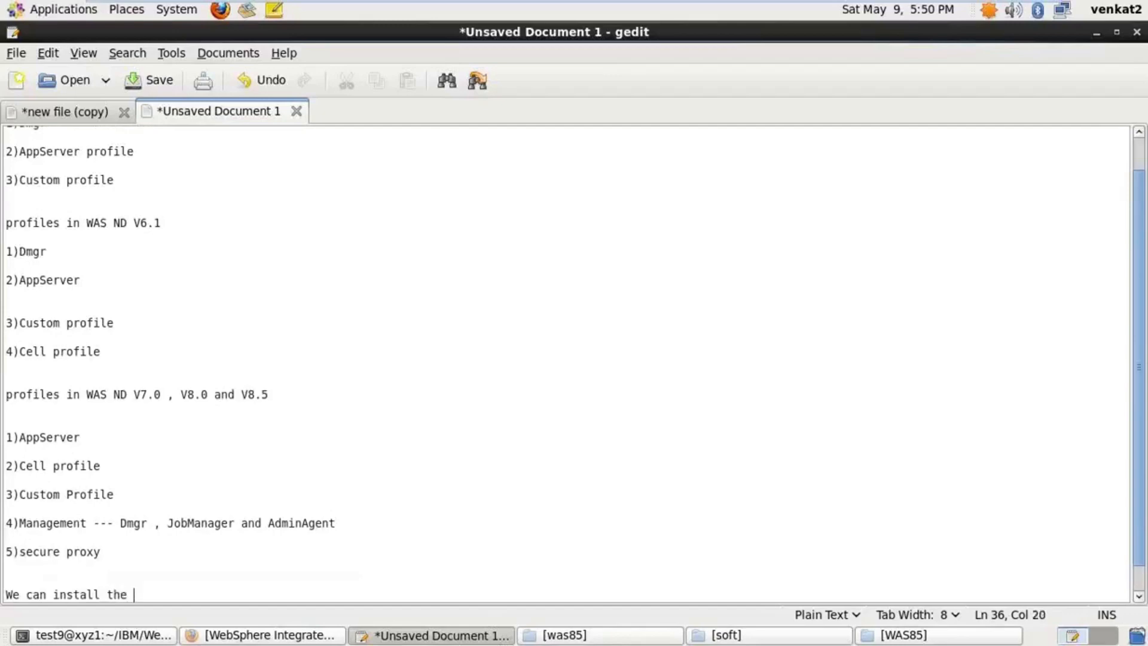
pyautogui.write('protiles in 2 ways')
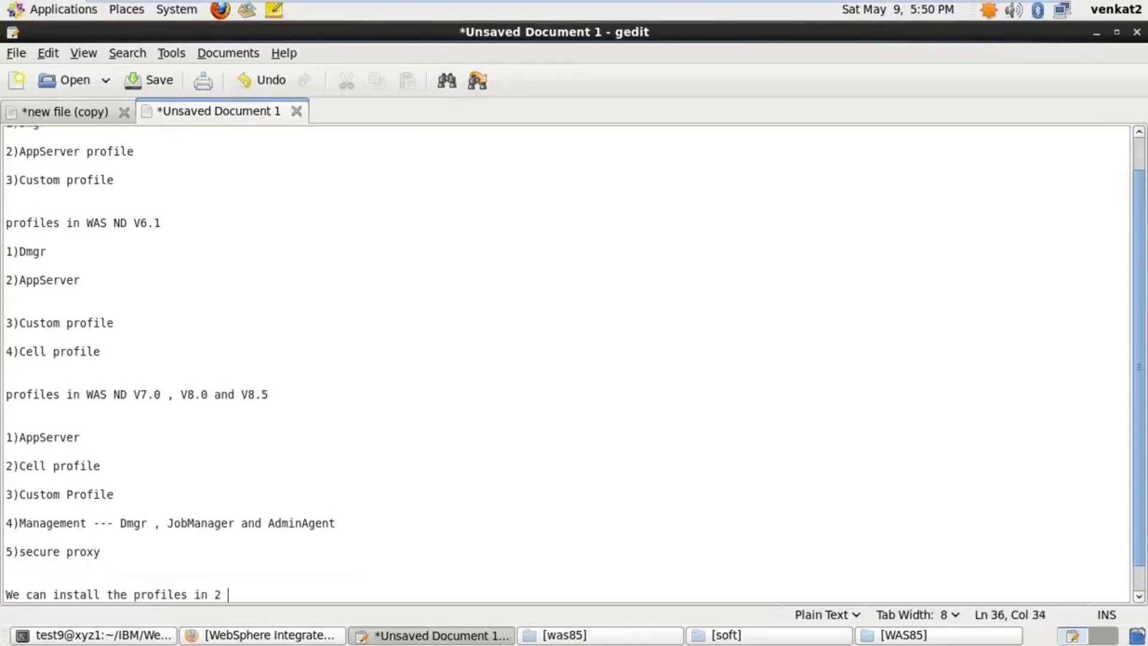
pyautogui.press('Return')
pyautogui.press('Return')
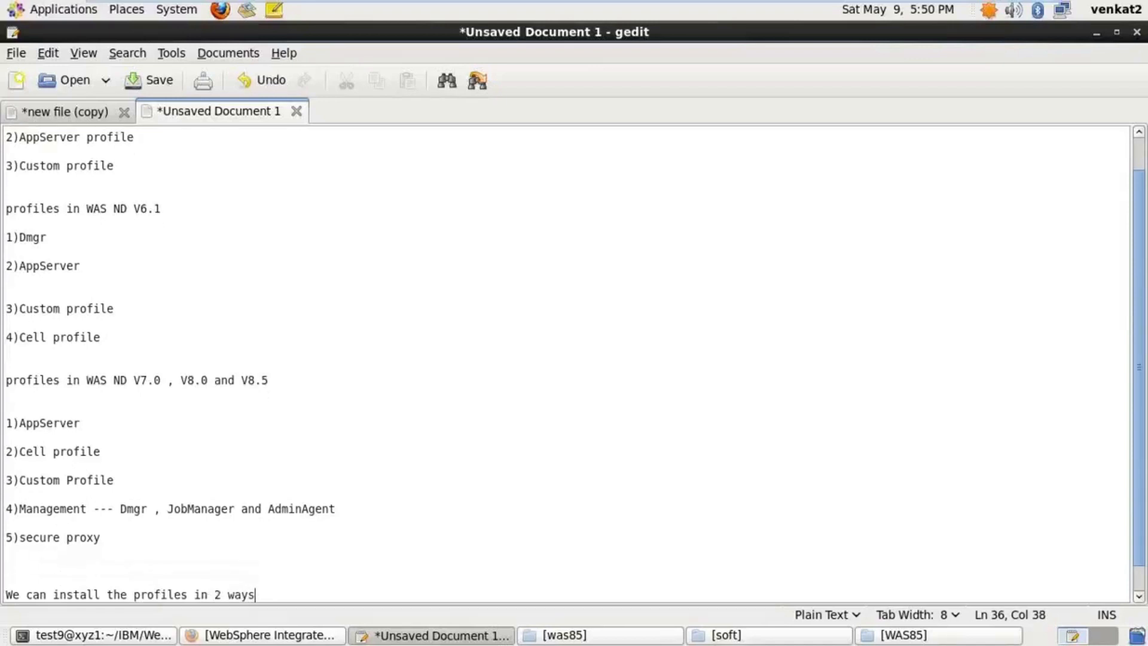
pyautogui.write('1)')
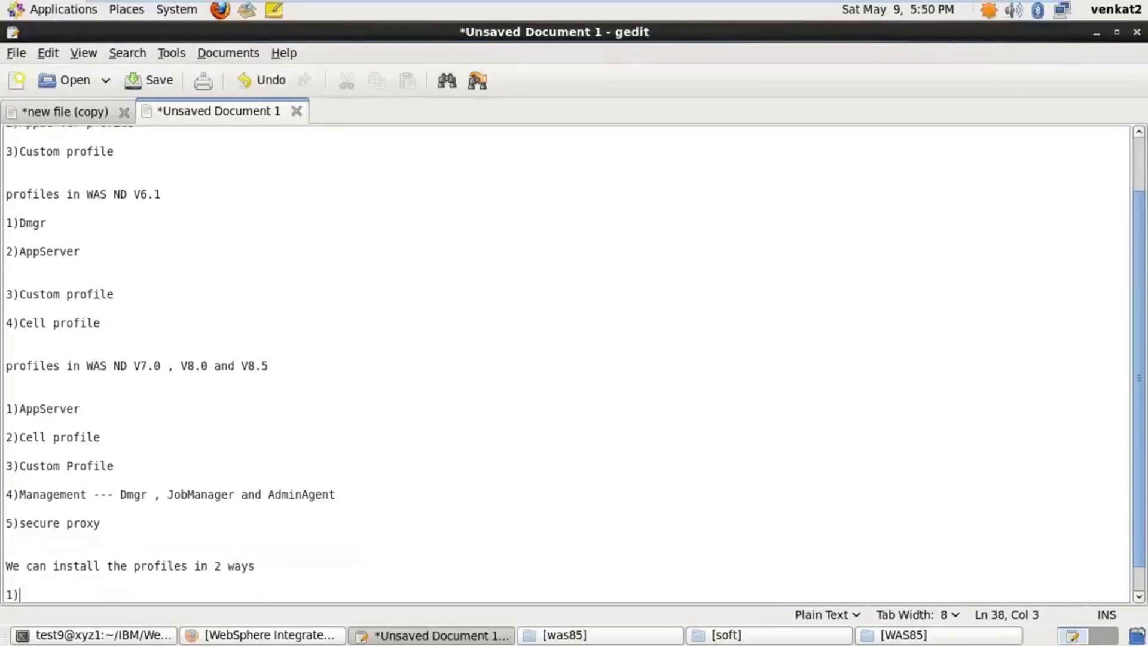
pyautogui.write('ProfileManagement Tool')
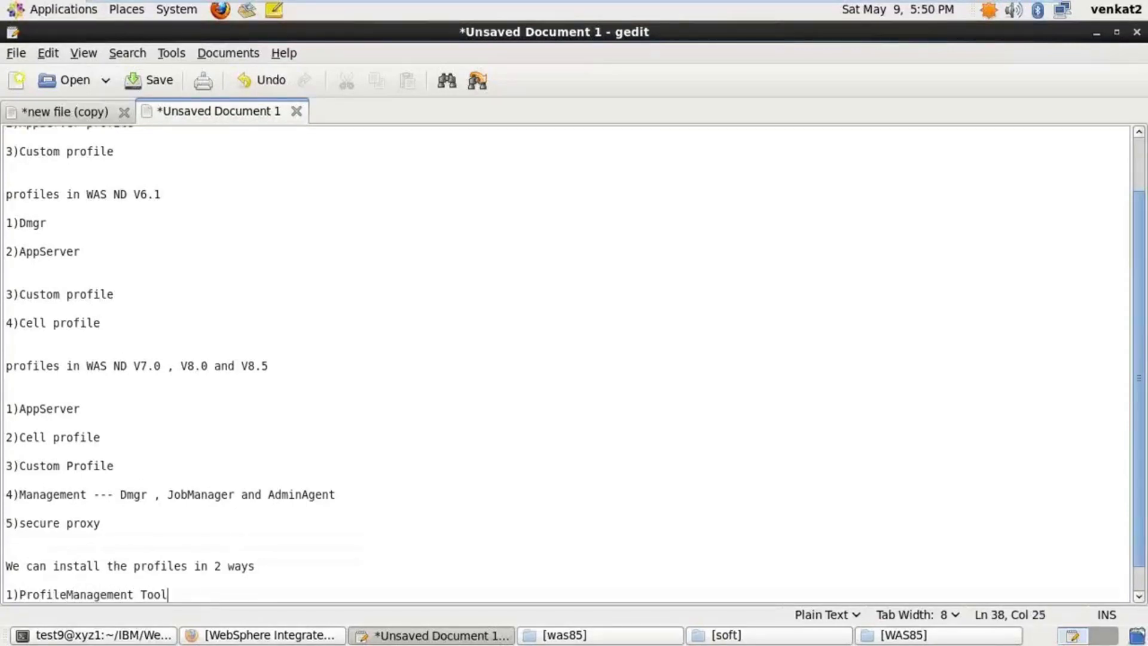
pyautogui.press('Return')
pyautogui.press('Return')
pyautogui.press('Return')
pyautogui.write('2)')
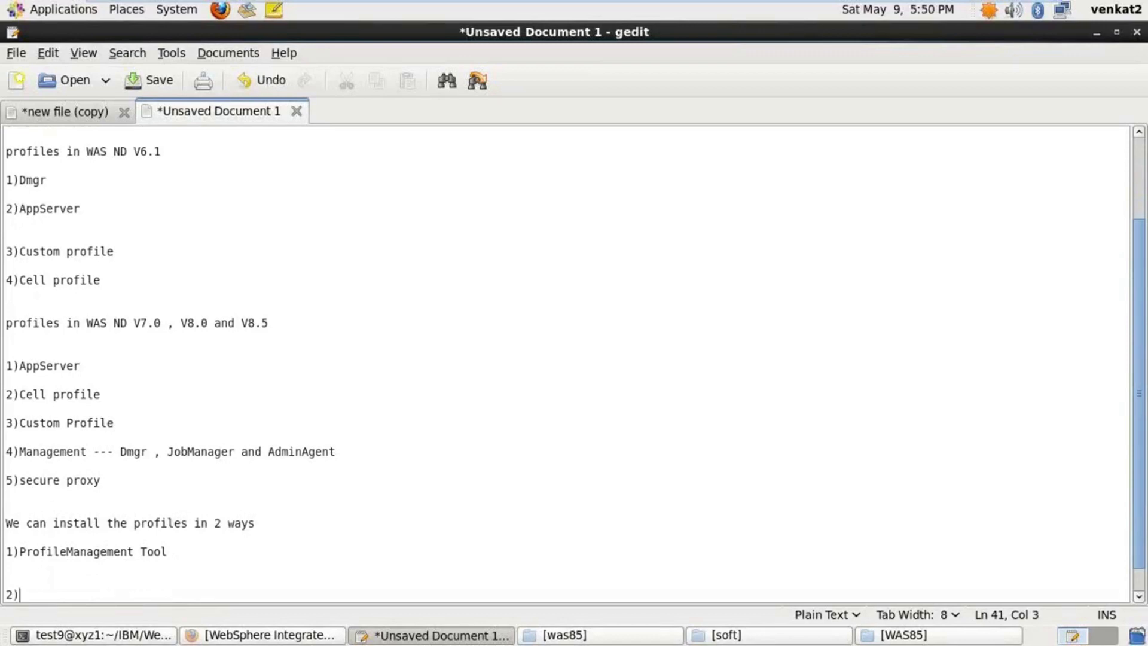
pyautogui.write('manageprofiles.sh')
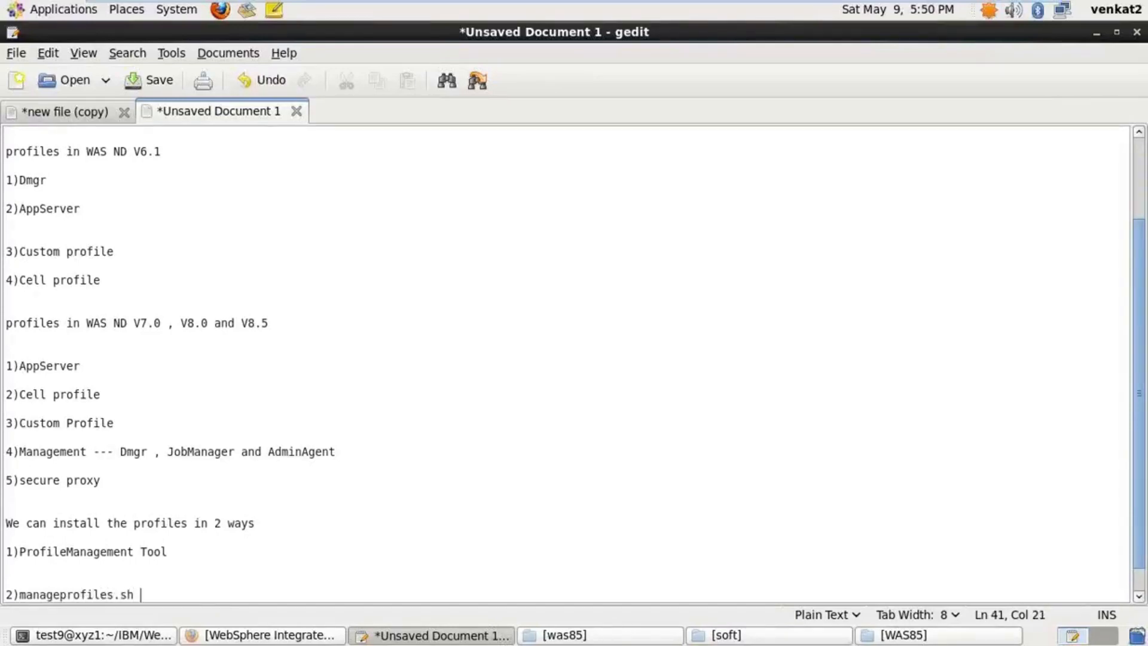
pyautogui.click(192, 557)
# Mark ProfileManagement Tool as (GUI) with Location: /opt/IBM/WebSphere/Appserver/bin/ProfileManagement/pmt.sh
pyautogui.write('(GUI)')
pyautogui.press('Return')
pyautogui.press('Return')
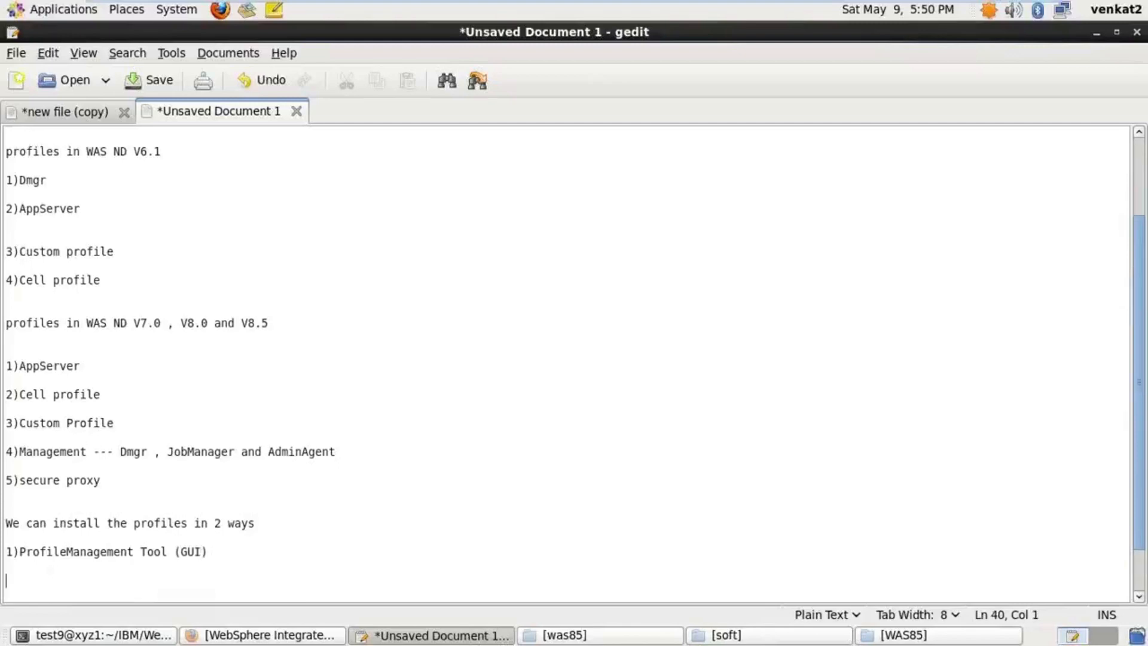
pyautogui.write('Location:')
pyautogui.press('Return')
pyautogui.press('Return')
pyautogui.write('/op')
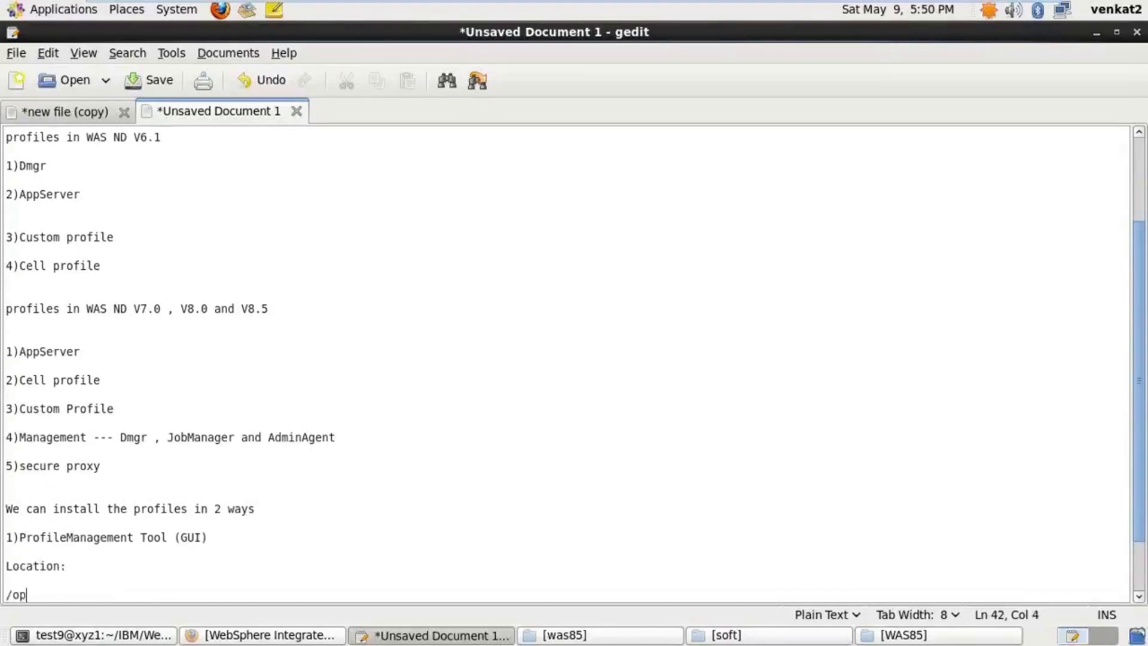
pyautogui.write('t')
pyautogui.write('IBM/WebSphere/Appserver/pro')
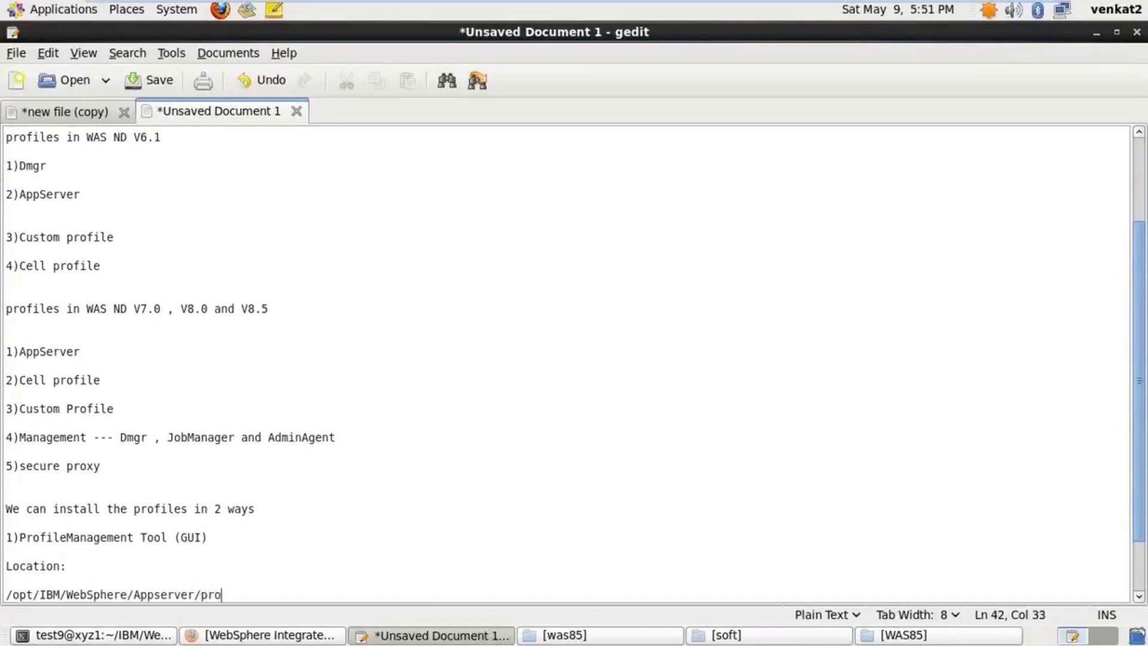
pyautogui.press('BackSpace')
pyautogui.press('BackSpace')
pyautogui.press('BackSpace')
pyautogui.write('bin/ProfileManagement/')
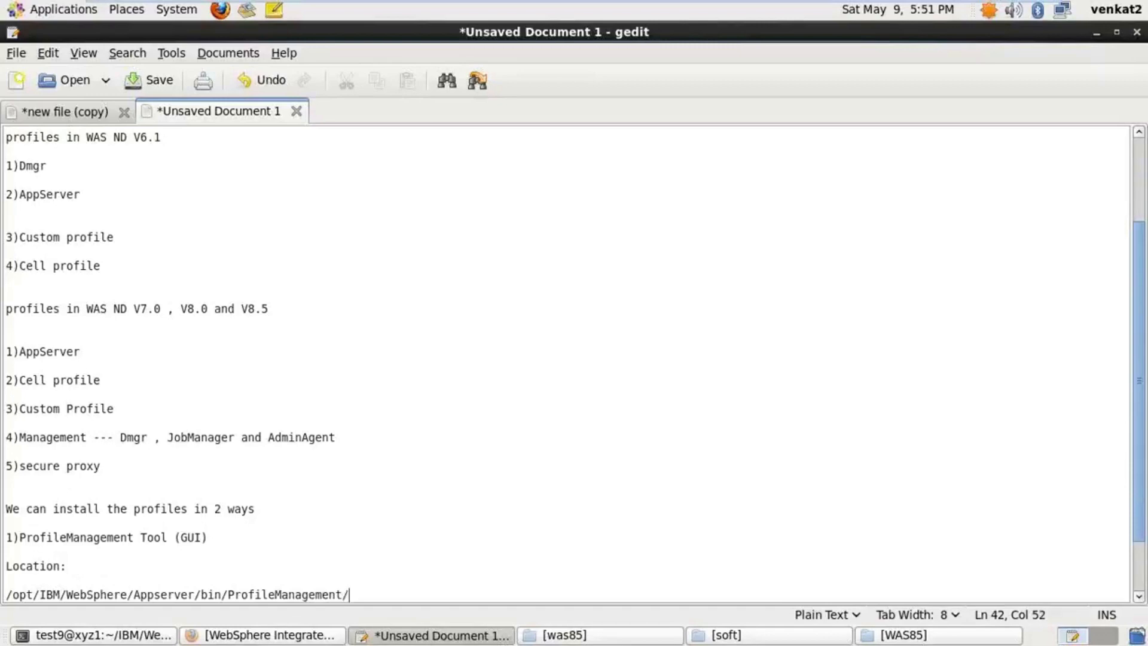
pyautogui.write('pmt.sh')
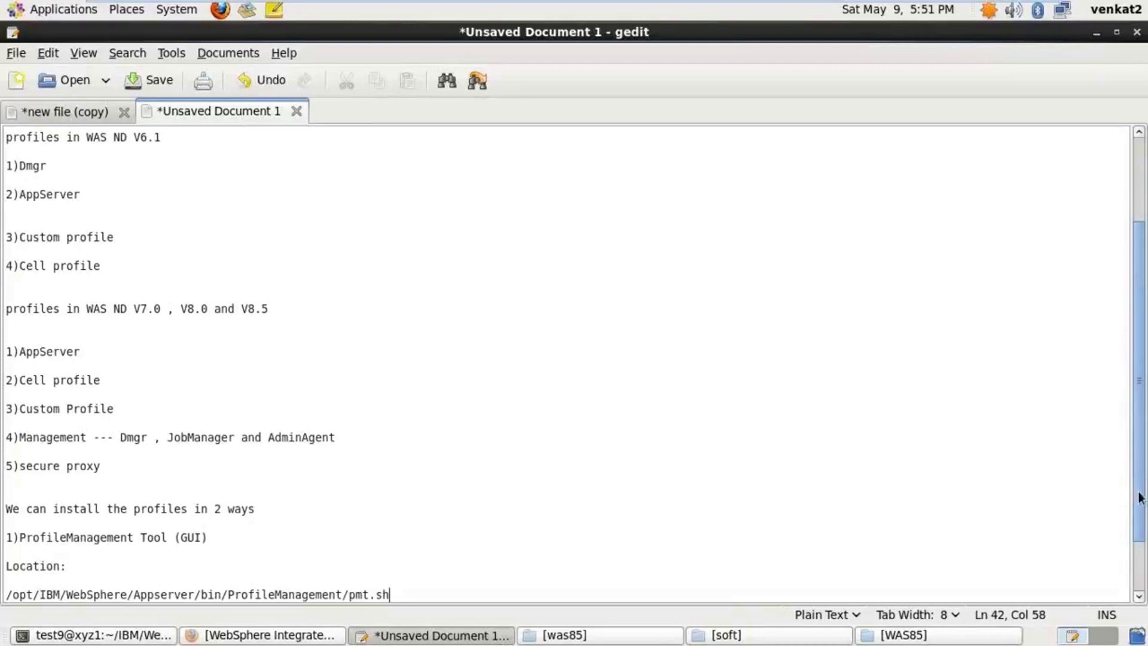
pyautogui.scroll(-3, 1139, 497)
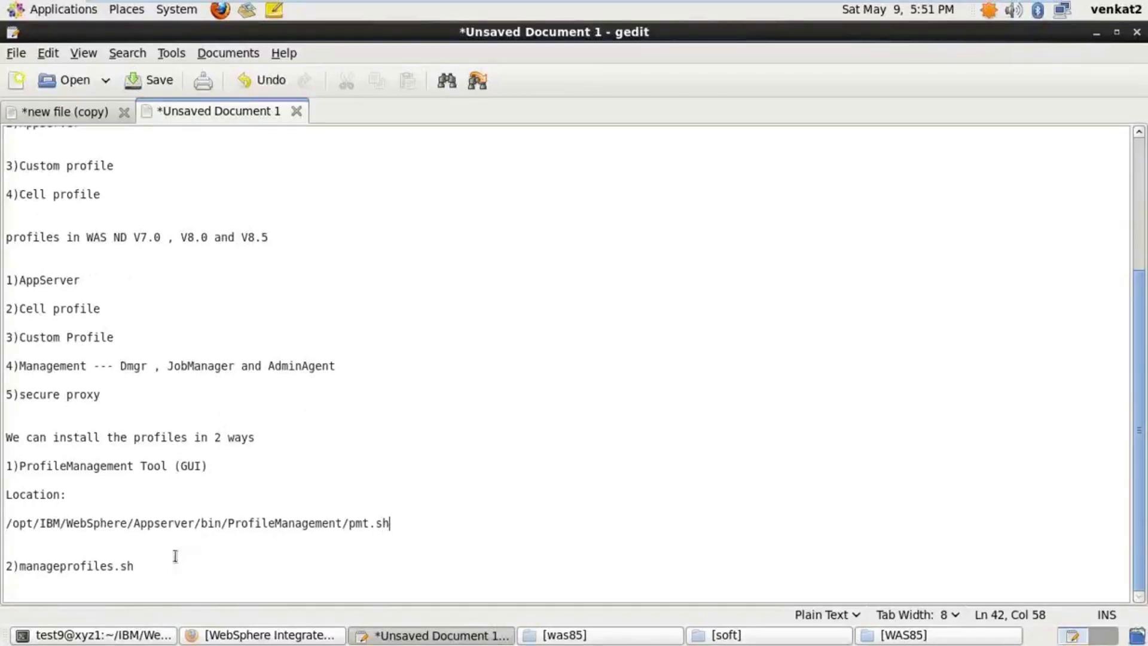
# Mark manageprofiles.sh as (command line tool) with path /opt/IBM/WebSphere/AppServer/bin/manageprofiles.sh beneath
pyautogui.click(150, 568)
pyautogui.write('(command line tool)')
pyautogui.press('Return')
pyautogui.press('Return')
pyautogui.write('/op')
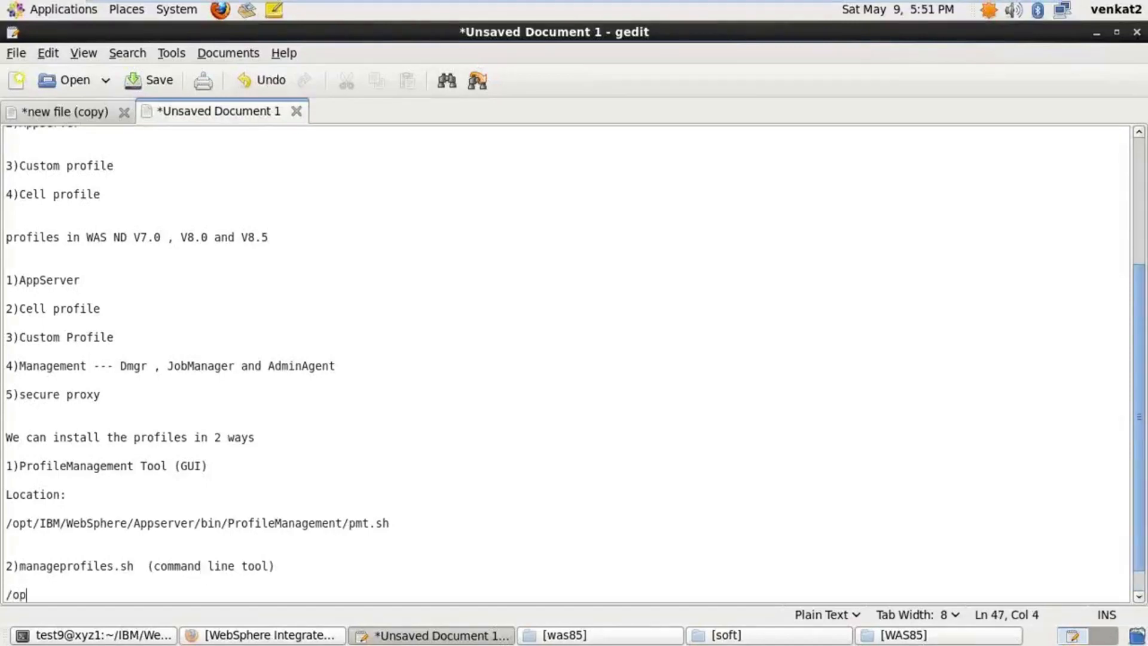
pyautogui.write('t/IBM/WebSphere')
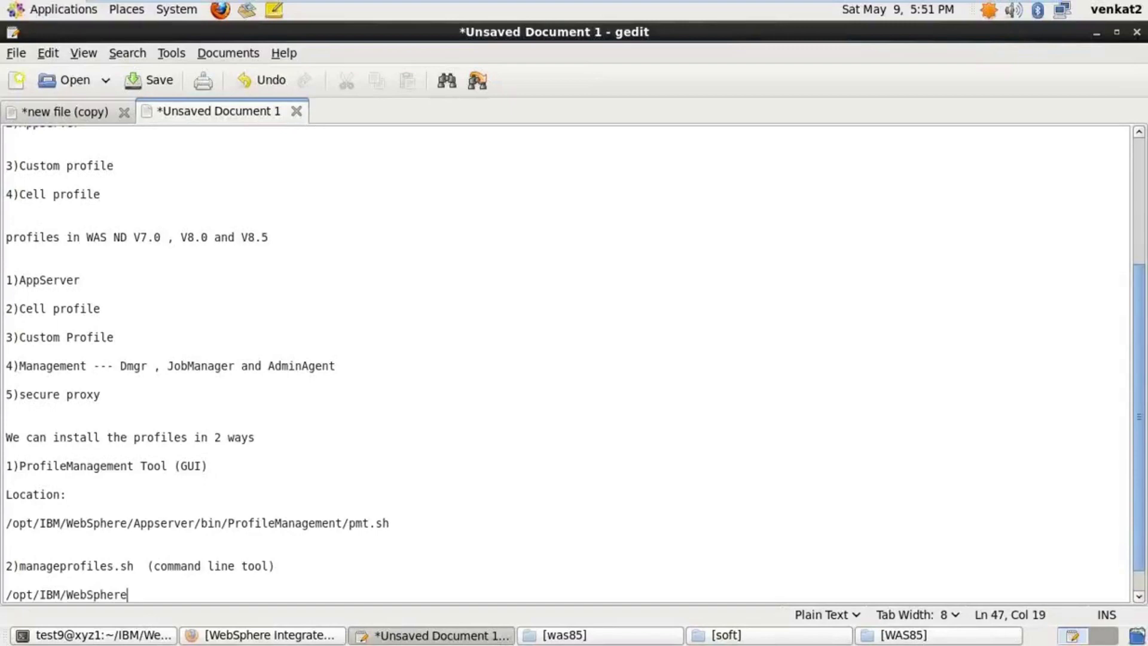
pyautogui.write('/AppServer/bin')
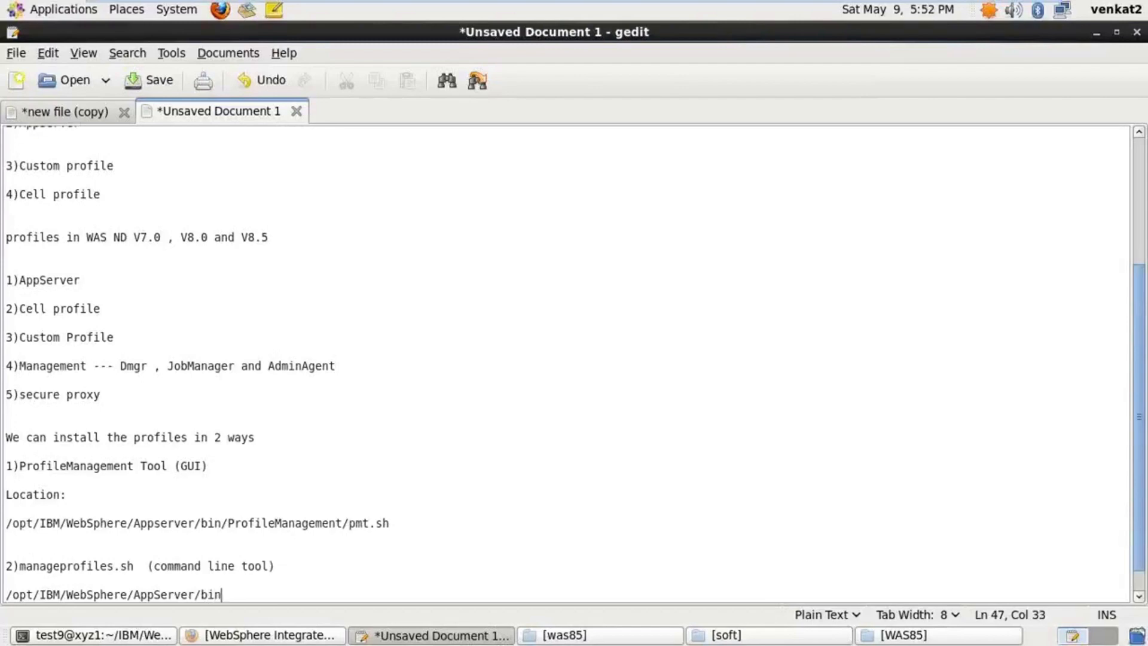
pyautogui.write('/manageprofiles.sh')
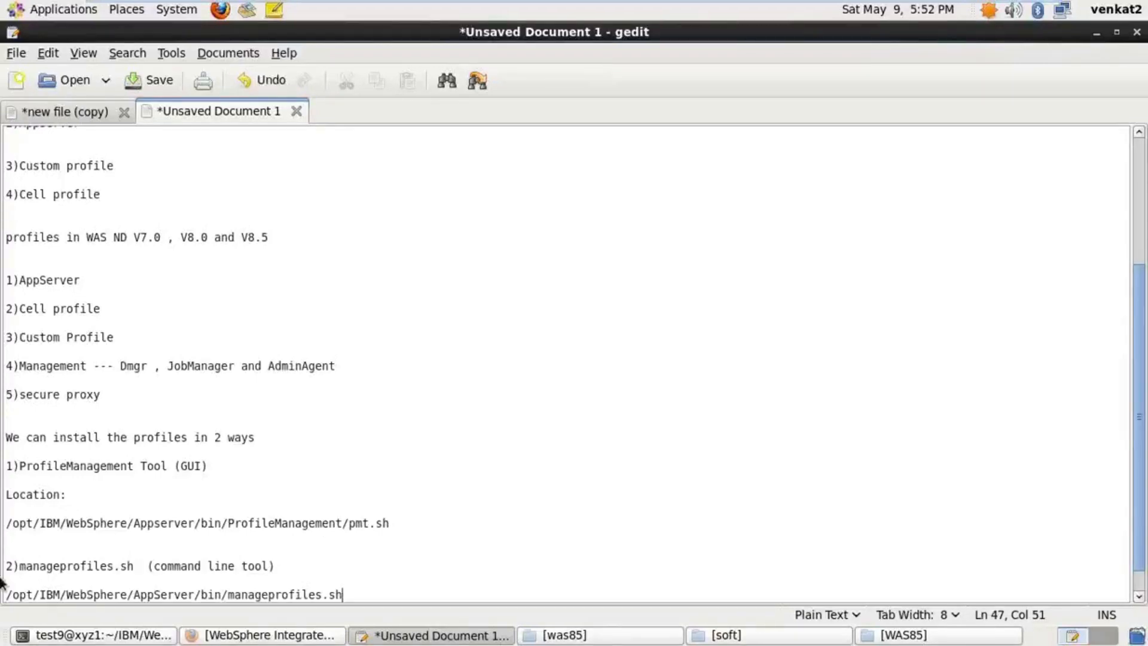
# Copy /opt/IBM/WebSphere/Appserver from the pmt.sh path, leaving a blank line at the end
pyautogui.moveTo(8, 523); pyautogui.dragTo(199, 526)
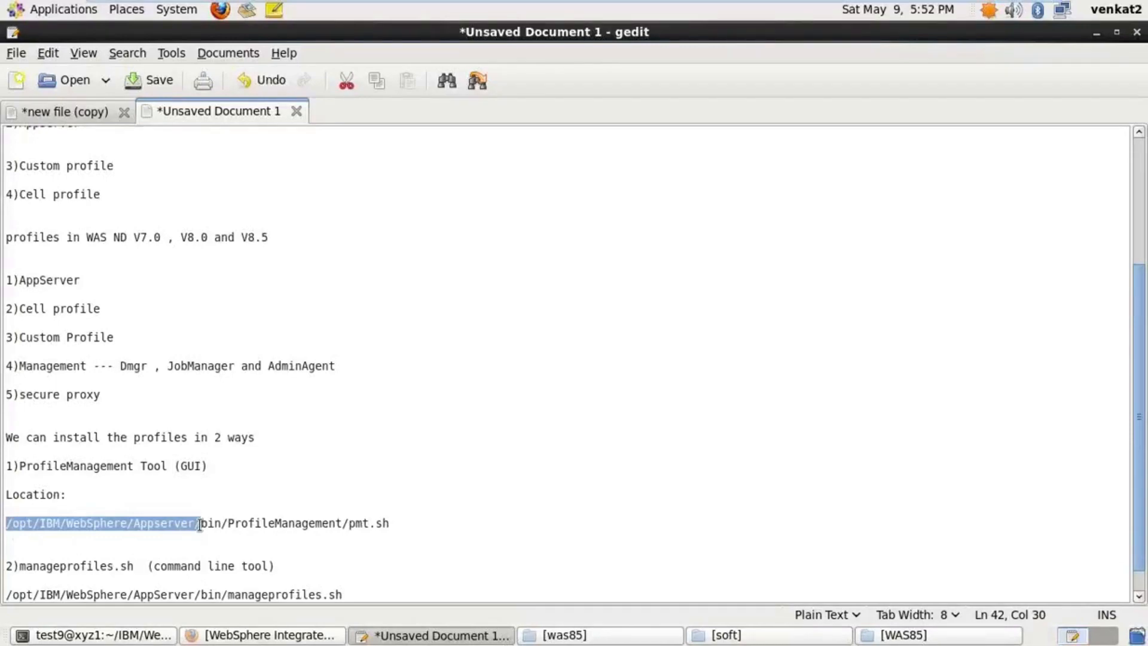
pyautogui.click(370, 594)
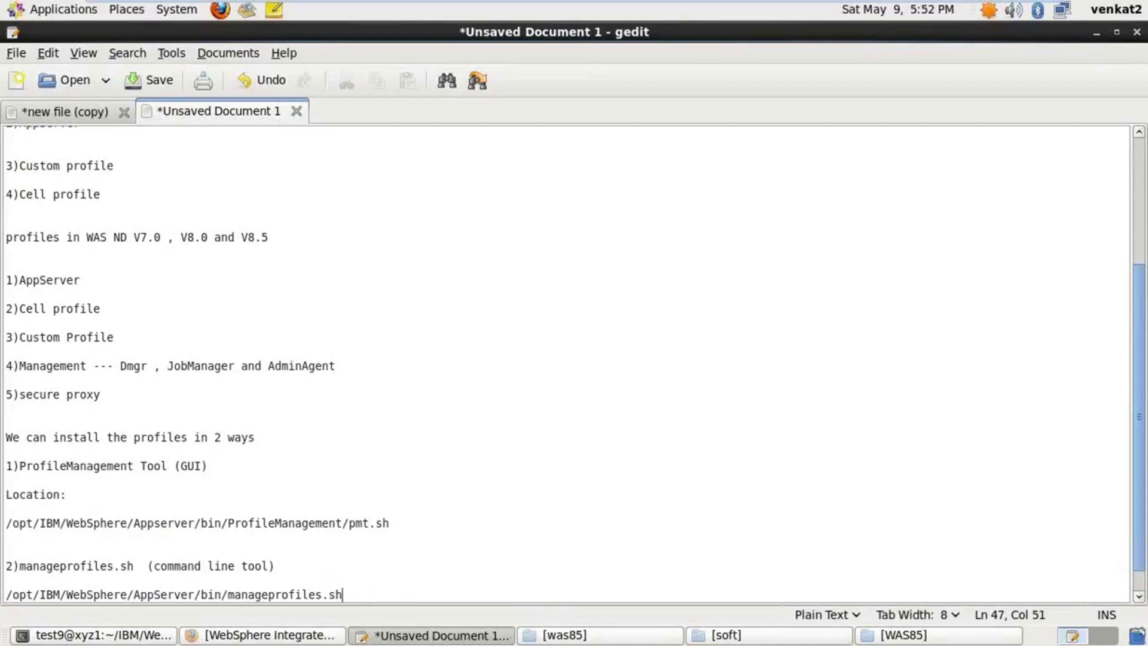
pyautogui.press('Return')
pyautogui.press('Return')
pyautogui.press('Return')
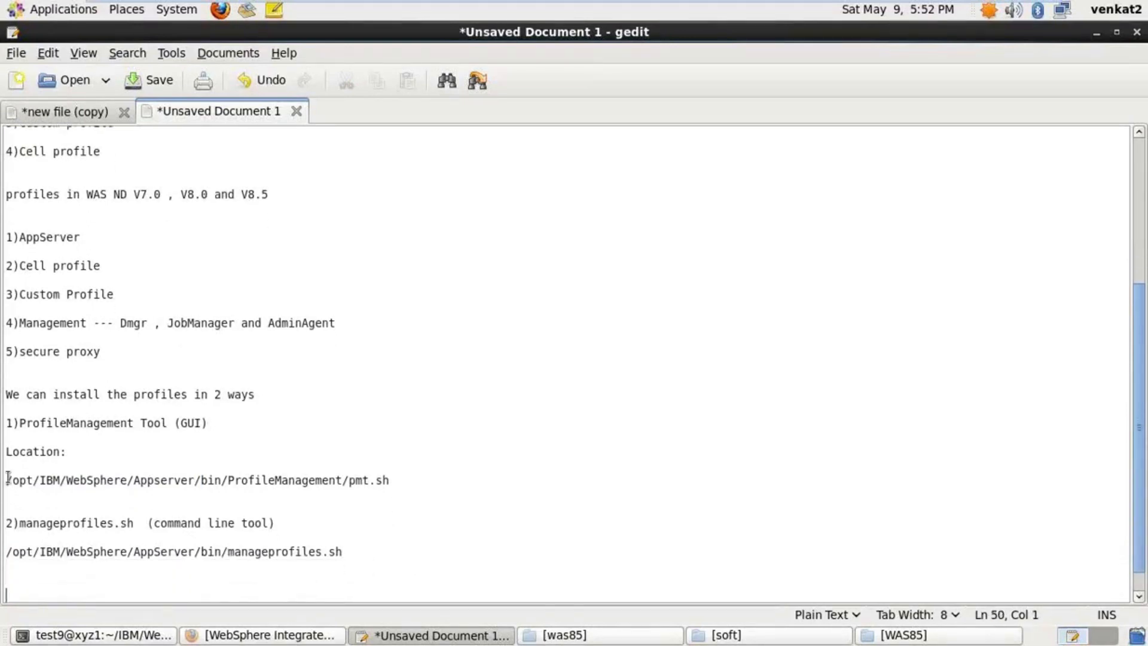
pyautogui.moveTo(8, 479); pyautogui.dragTo(197, 479)
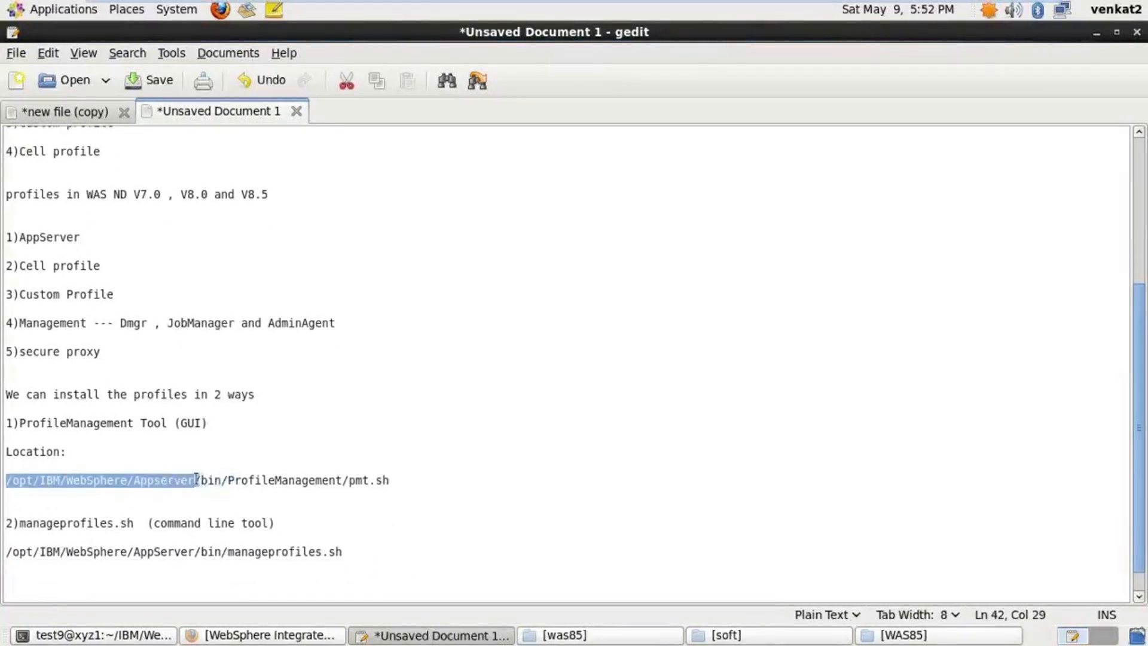
pyautogui.hotkey('ctrl', 'c')
pyautogui.click(356, 555)
# Add the line WAS_HOME=/opt/IBM/WebSphere/Appserver using the copied path
pyautogui.press('Down')
pyautogui.press('Down')
pyautogui.press('Down')
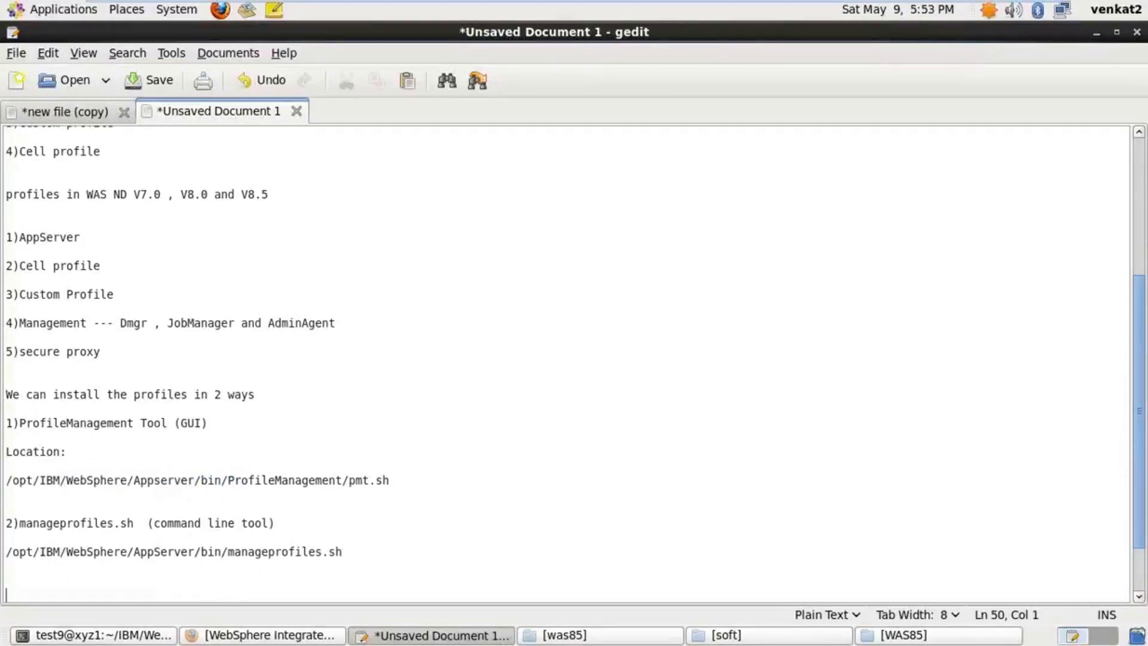
pyautogui.write('WAS_HOME=')
pyautogui.hotkey('ctrl', 'v')
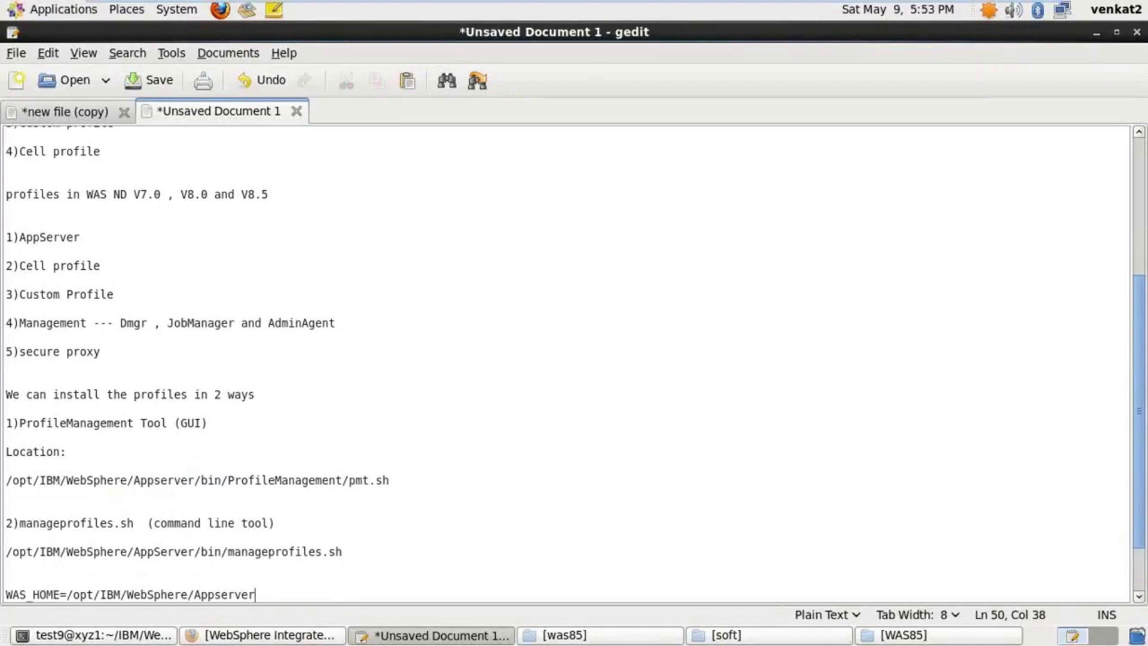
pyautogui.press('Return')
pyautogui.press('Return')
pyautogui.press('Return')
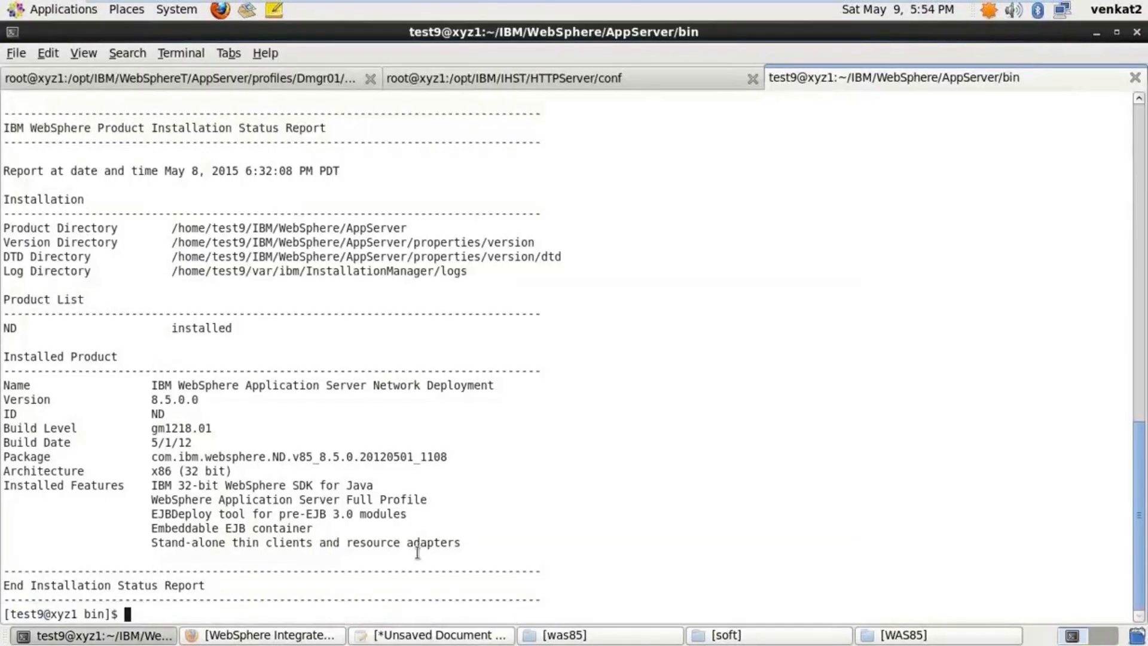
# Check the directory with pwd, cd into ProfileManagement, and run ./pmt.sh
pyautogui.write('pwd')
pyautogui.press('Return')
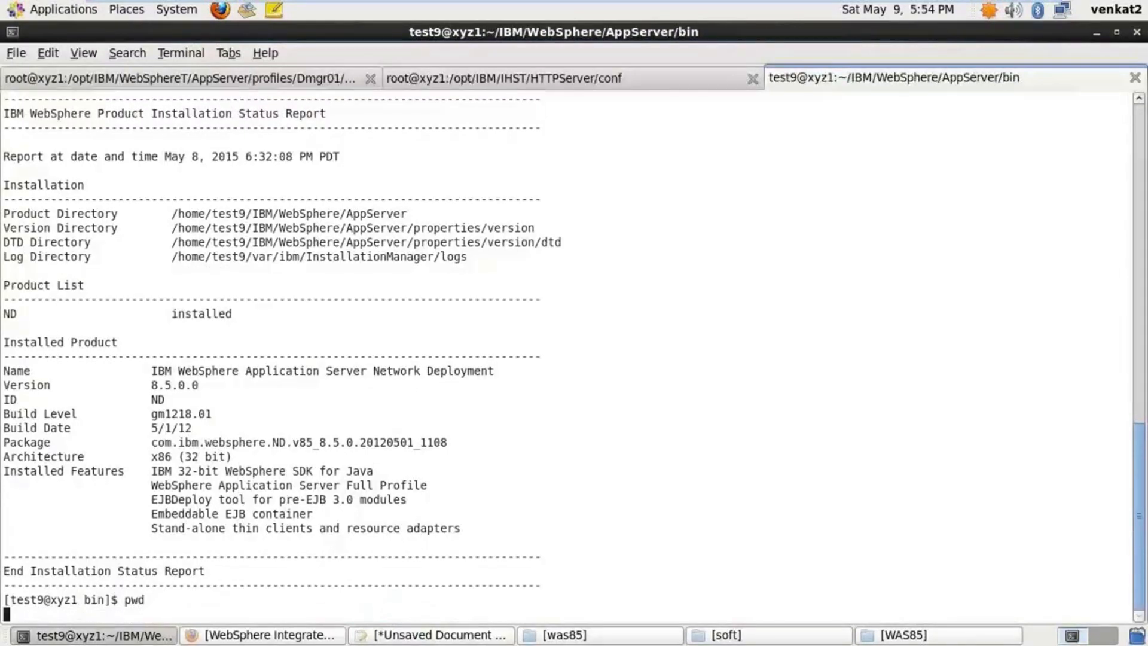
pyautogui.write('cd Prof')
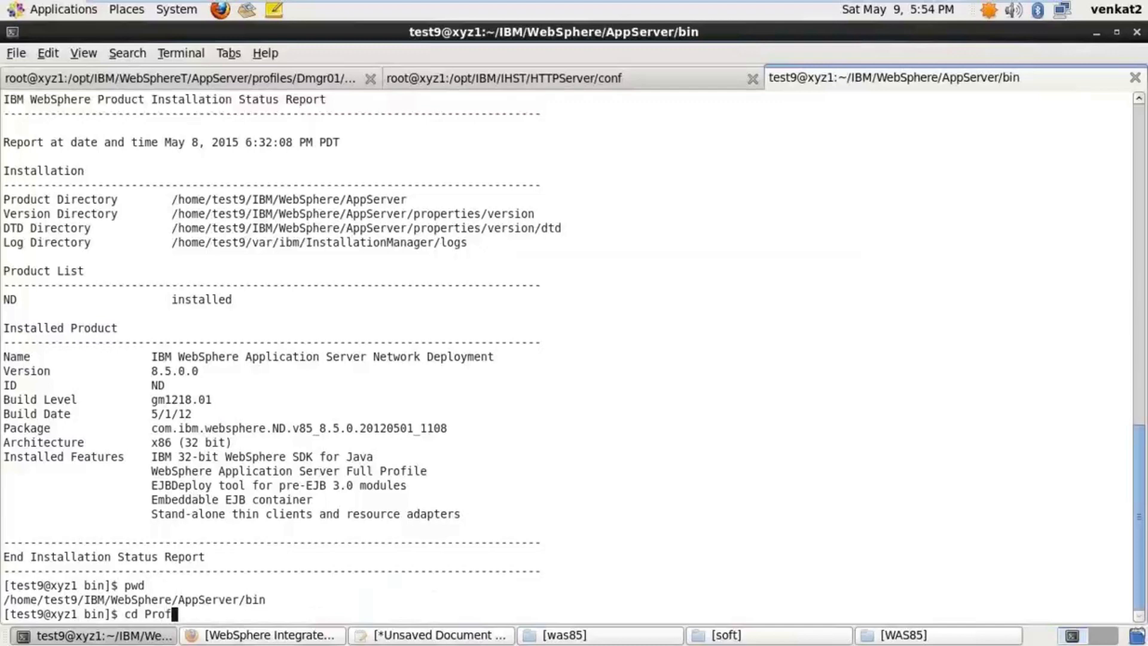
pyautogui.press('Tab')
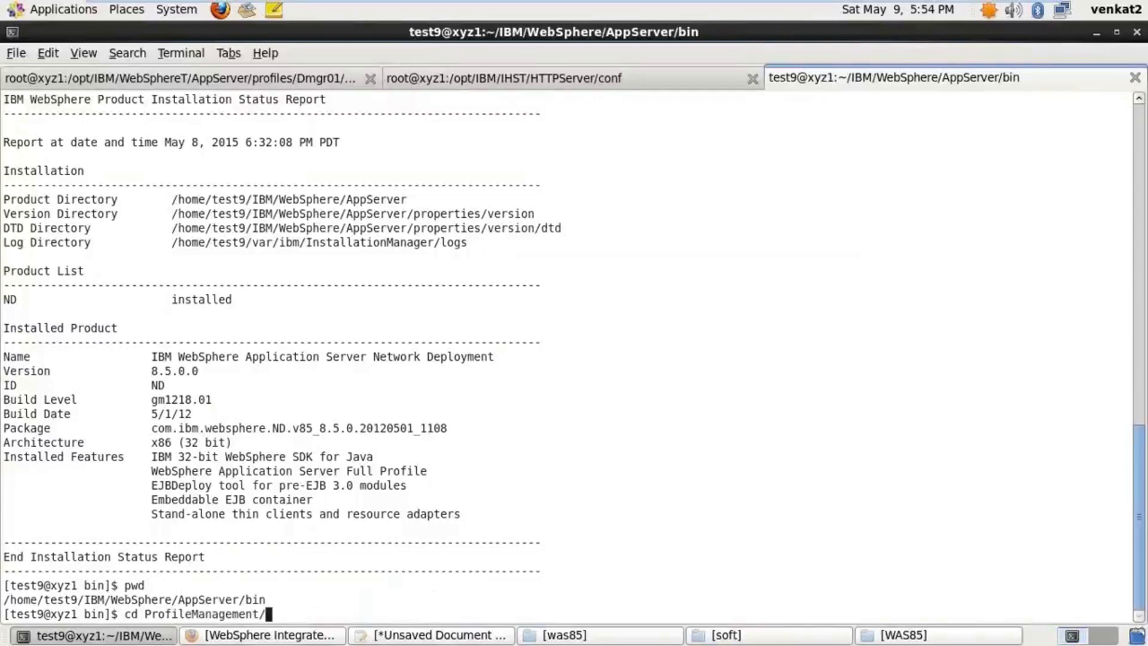
pyautogui.press('Return')
pyautogui.write('./pmt')
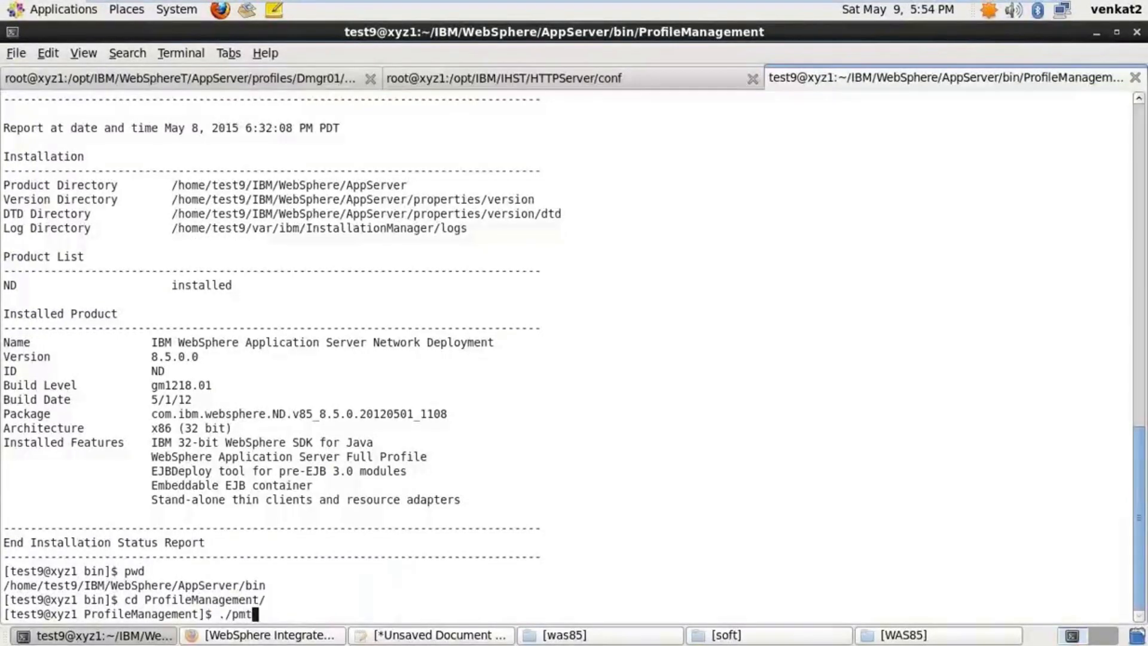
pyautogui.press('Tab')
pyautogui.press('Return')
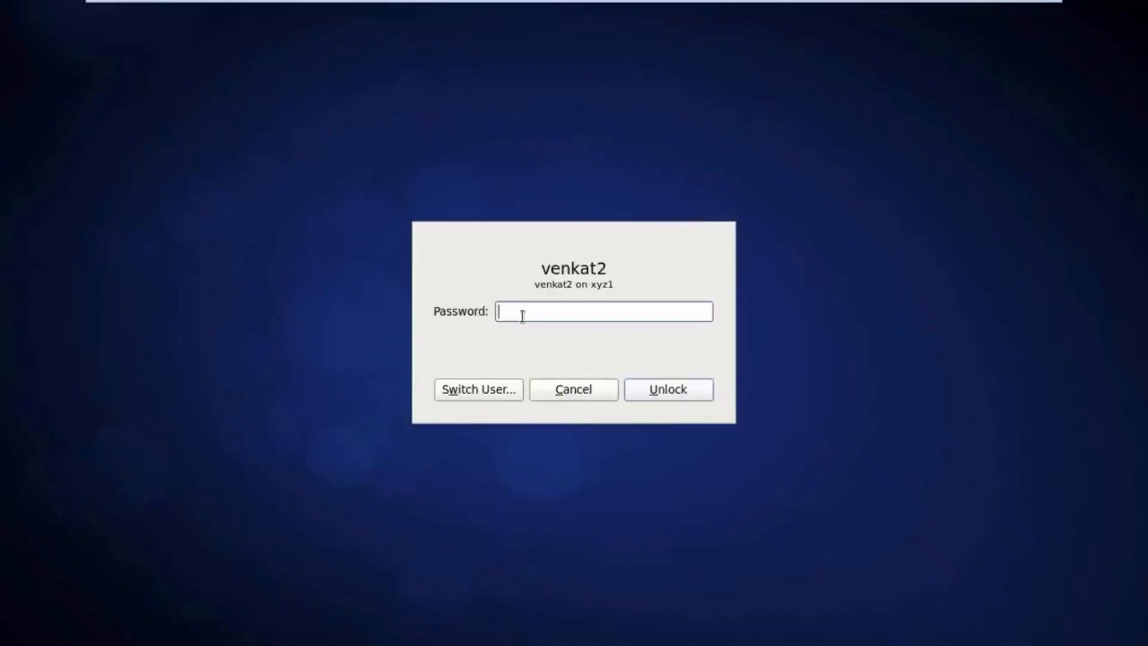
# Enter the account password to unlock the session
pyautogui.write('*********')
pyautogui.press('Return')
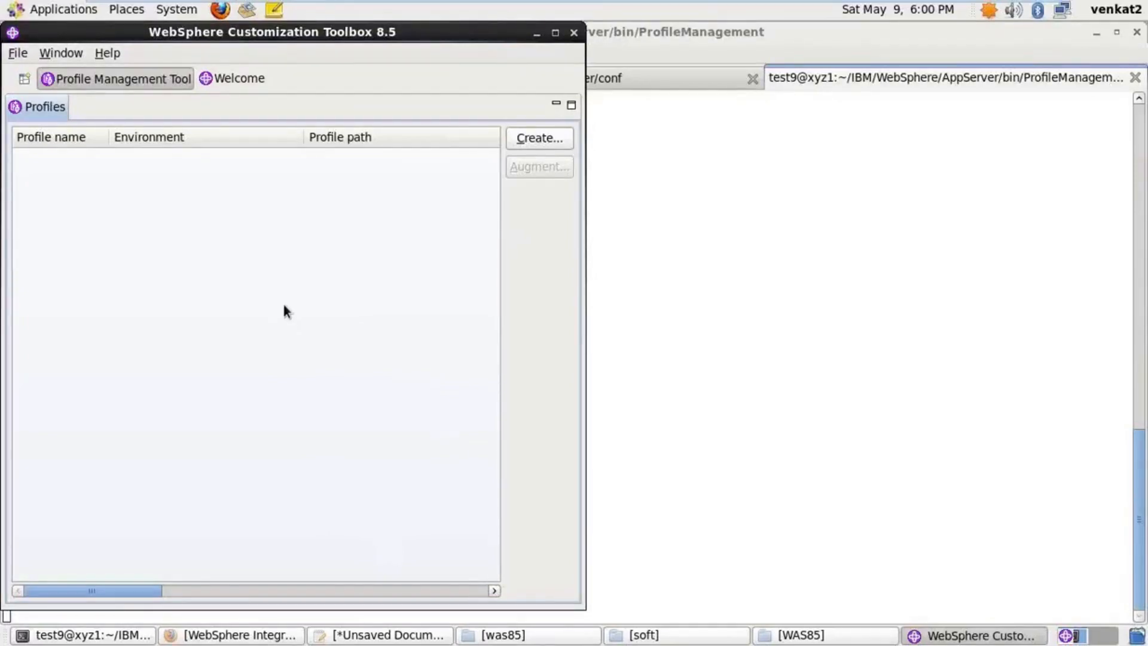
# Create a new profile and choose Application server after reviewing the Cell, Management and Secure proxy descriptions
pyautogui.click(543, 138)
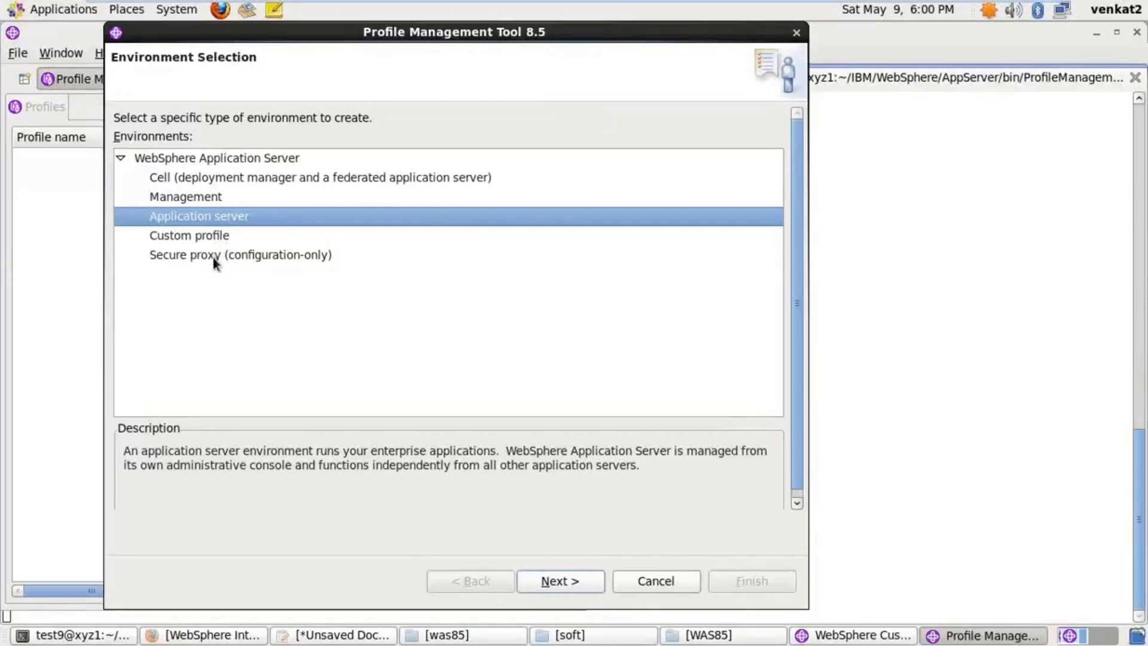
pyautogui.click(199, 180)
pyautogui.click(198, 200)
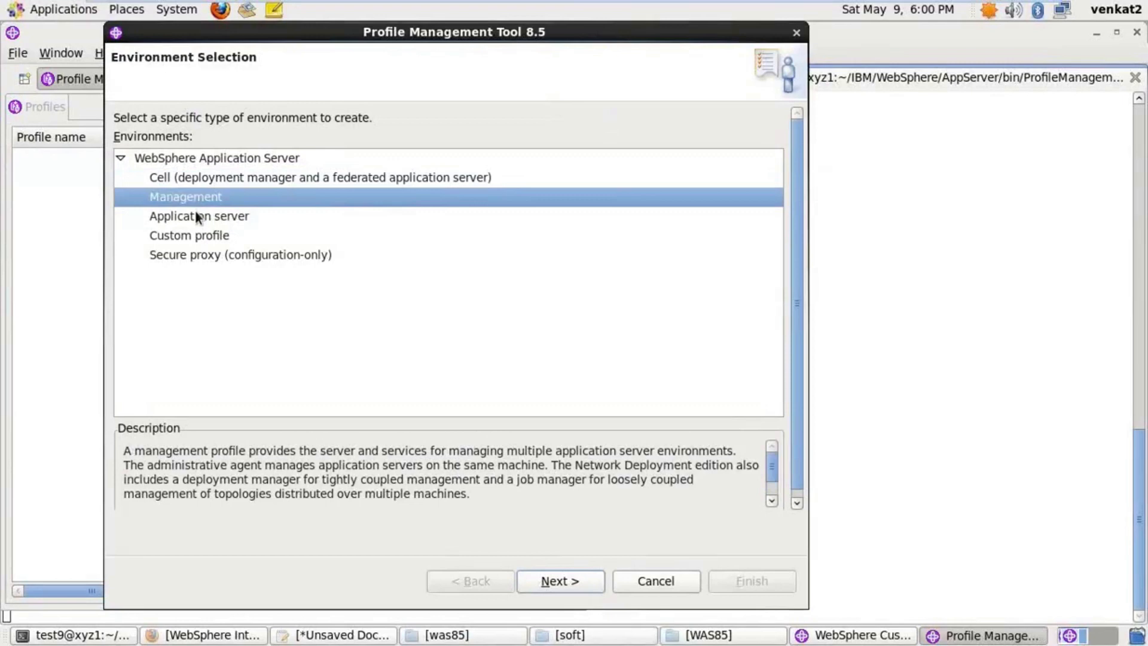
pyautogui.click(198, 217)
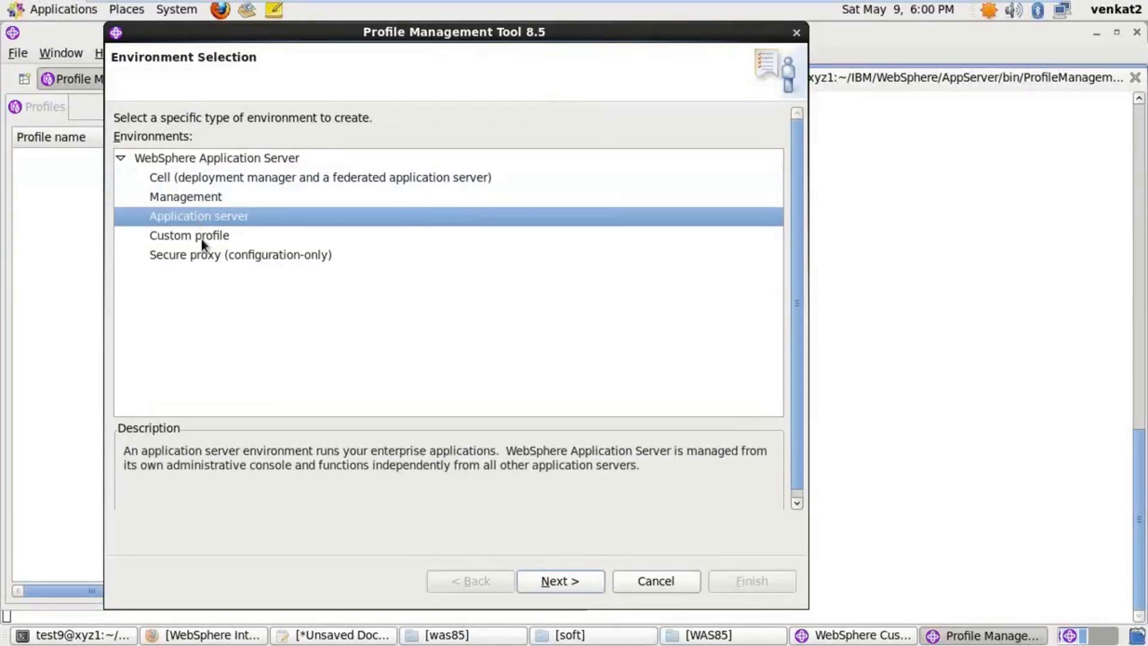
pyautogui.click(202, 261)
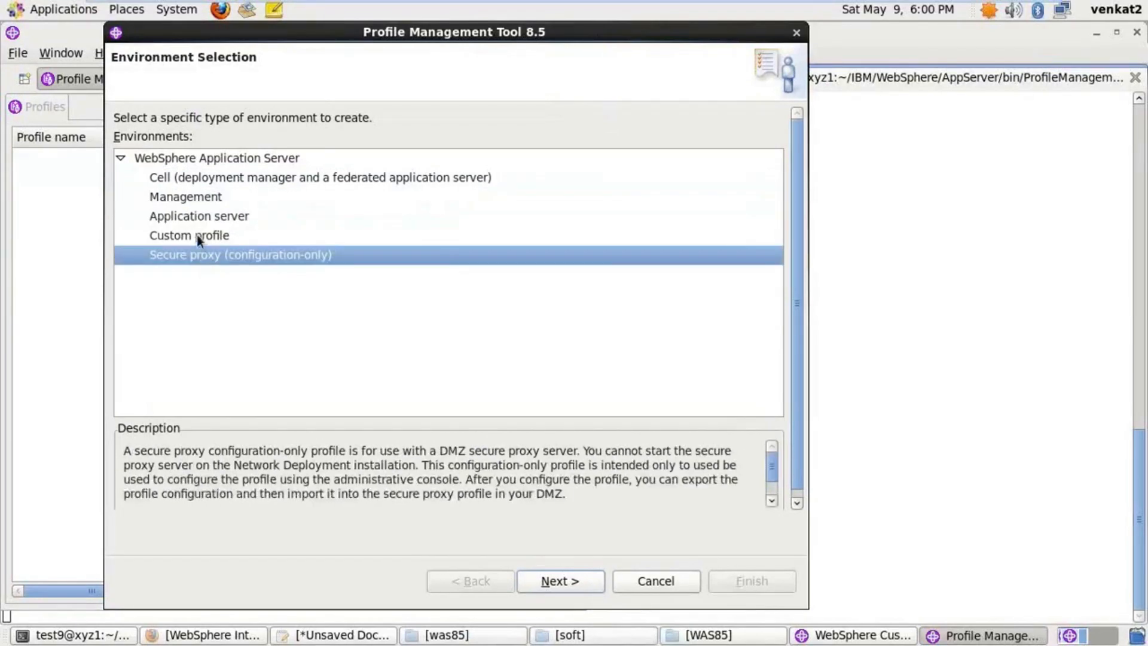
pyautogui.click(192, 219)
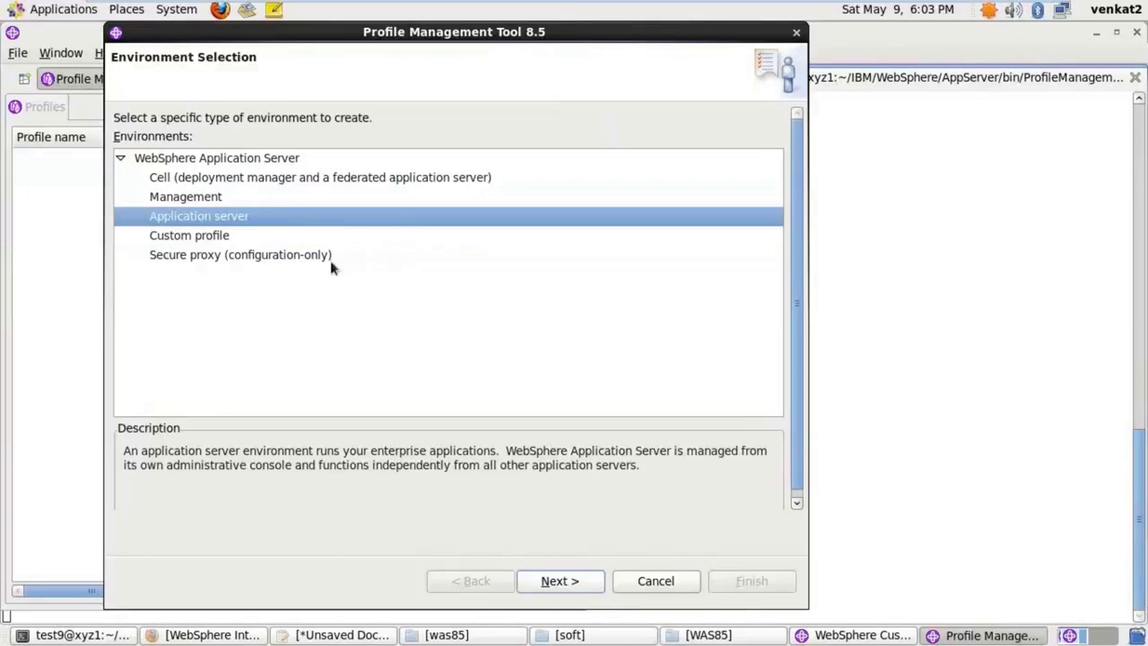
# Compare the Custom profile description, then reselect the Application server environment
pyautogui.click(231, 234)
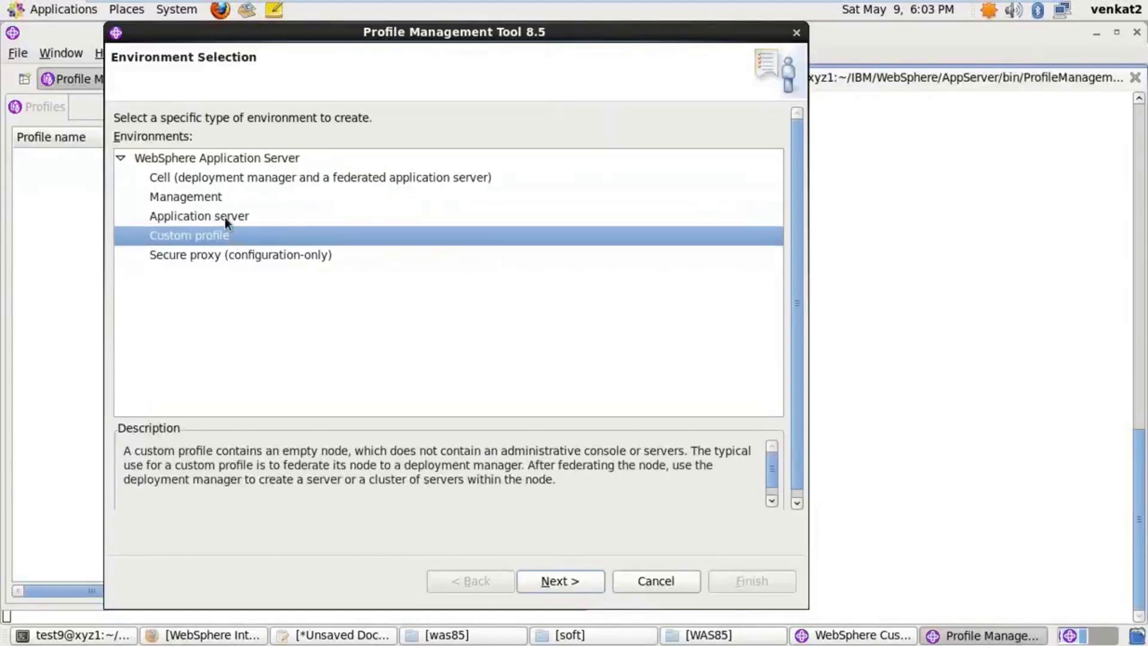
pyautogui.click(225, 217)
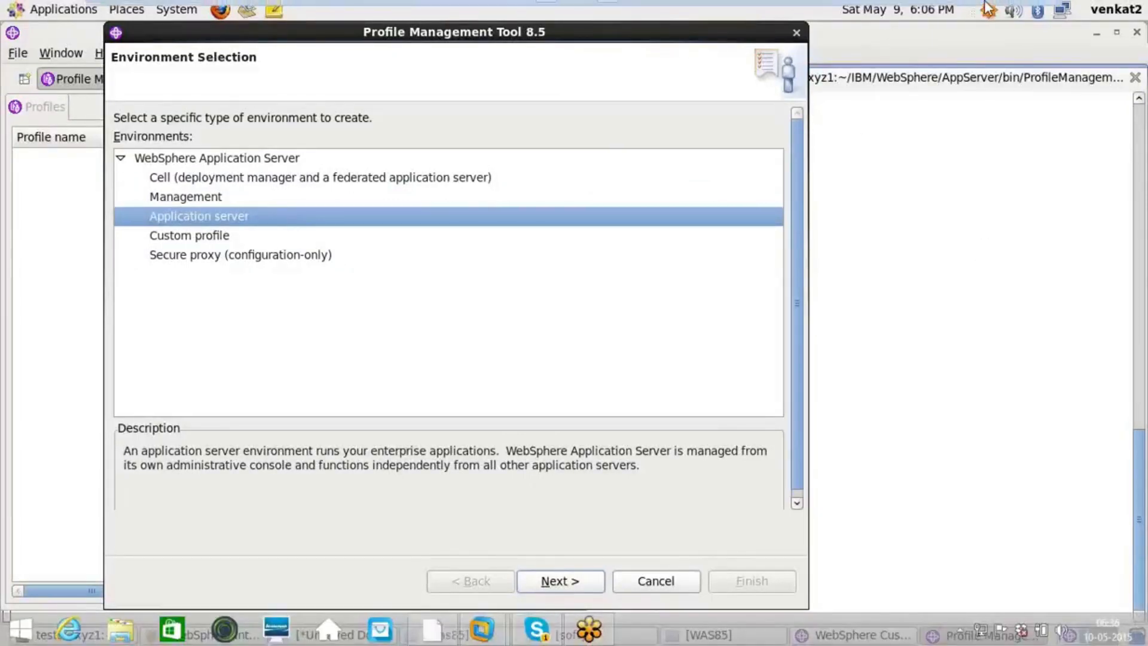
pyautogui.moveTo(988, 7)
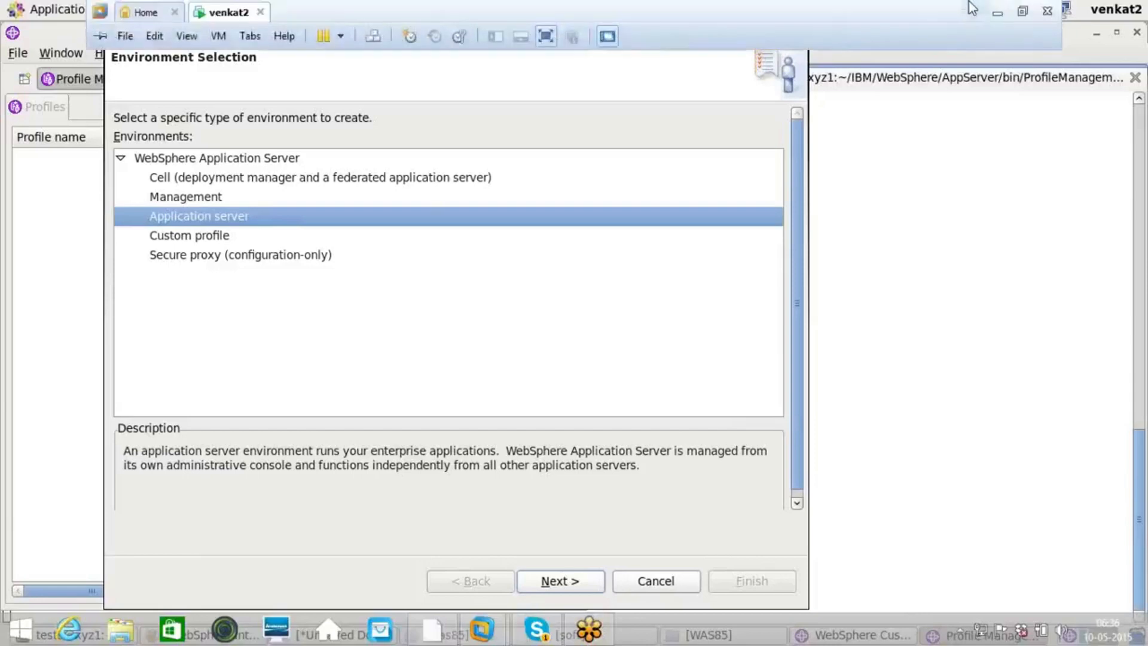
pyautogui.click(999, 9)
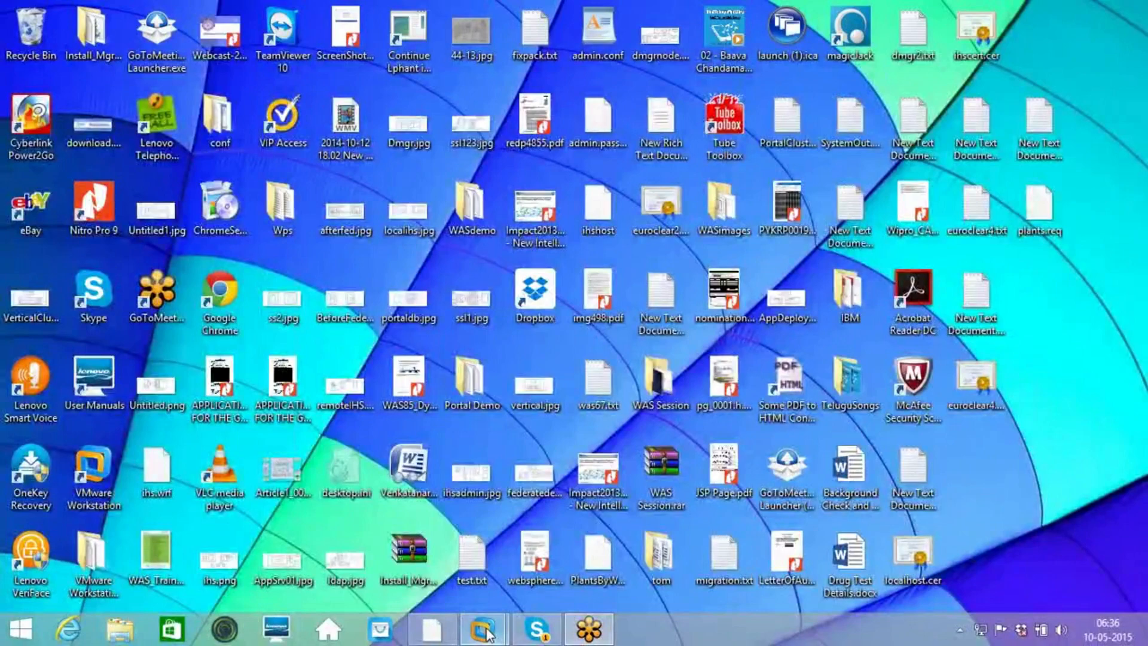
pyautogui.moveTo(487, 628)
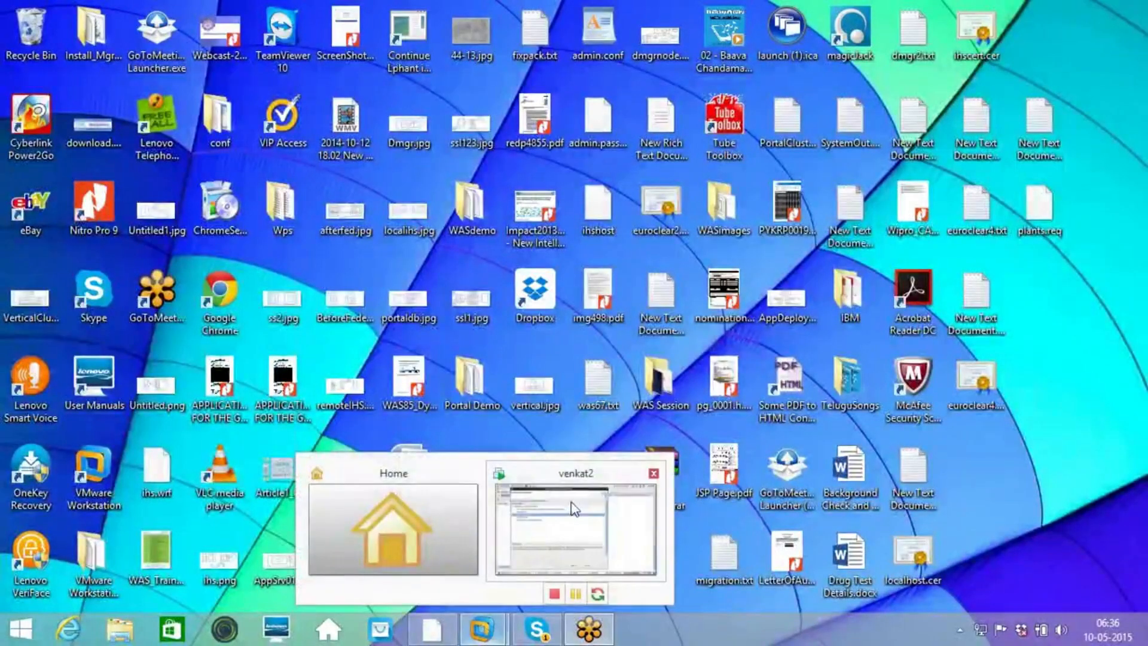
pyautogui.click(574, 508)
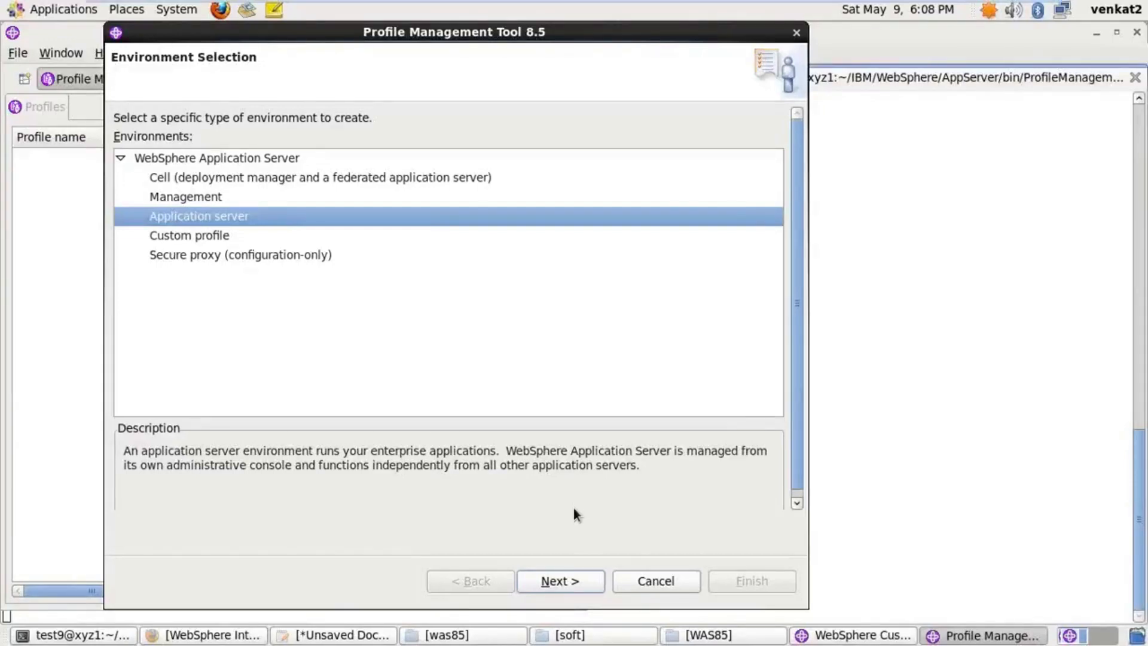
# Continue with Application server and choose Advanced profile creation
pyautogui.click(559, 582)
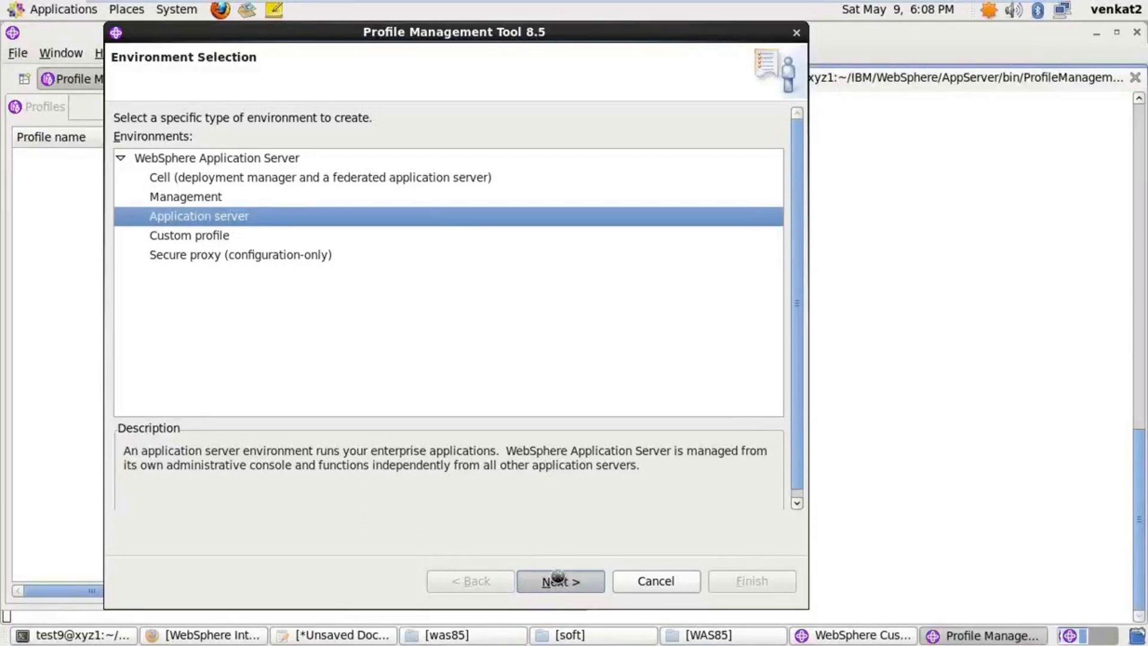
pyautogui.click(559, 581)
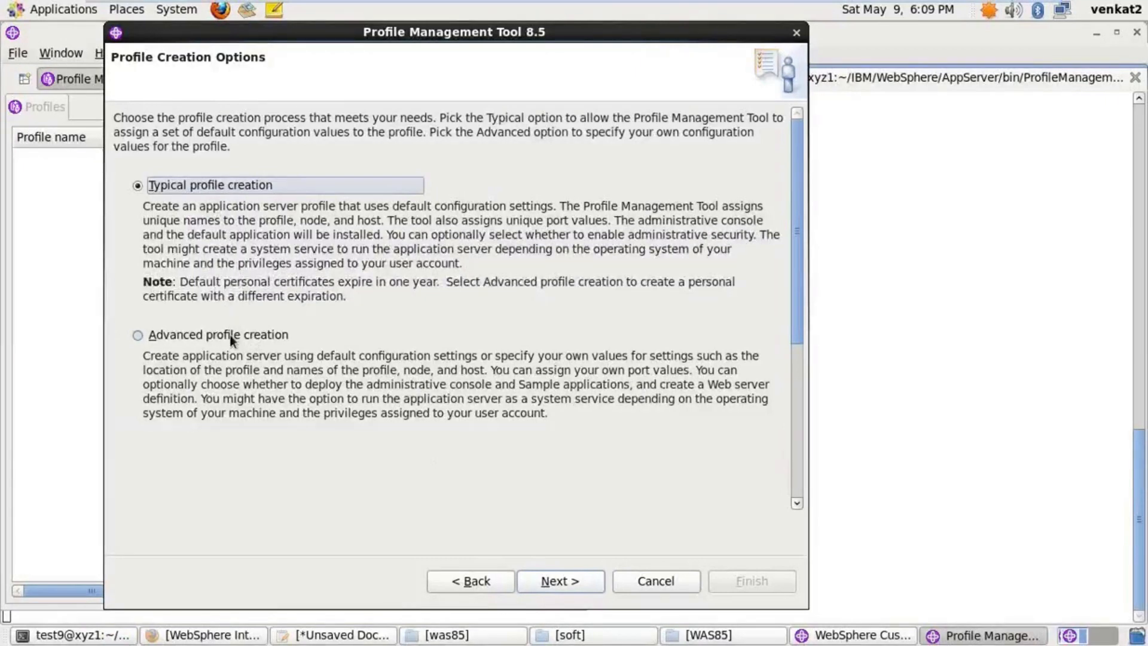
pyautogui.click(230, 335)
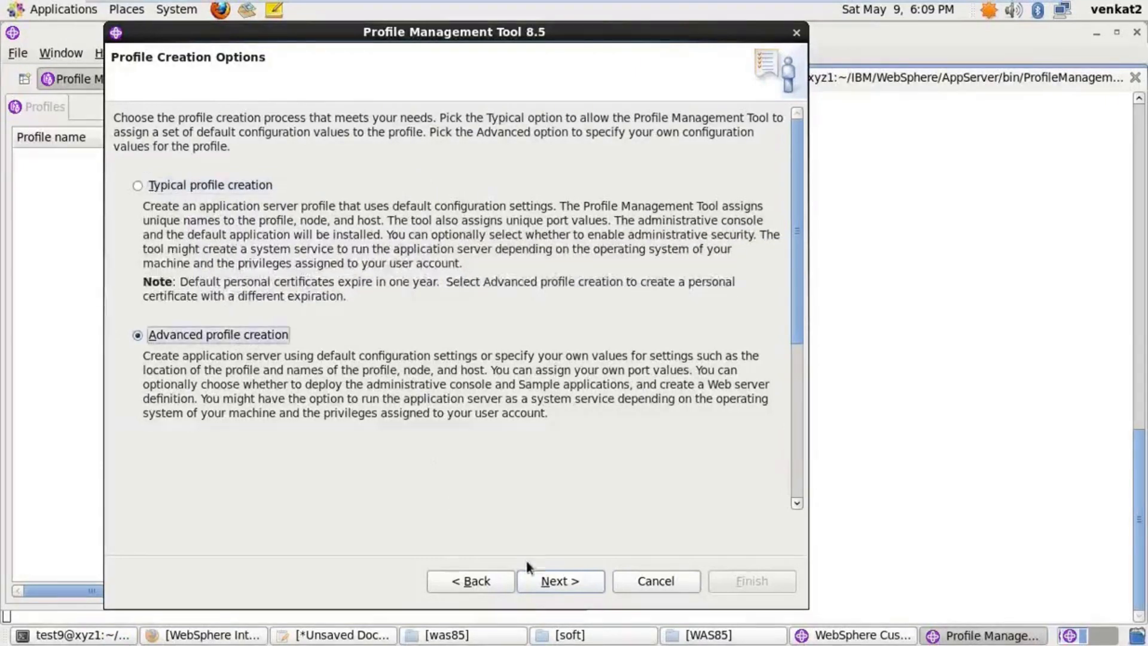
pyautogui.click(554, 581)
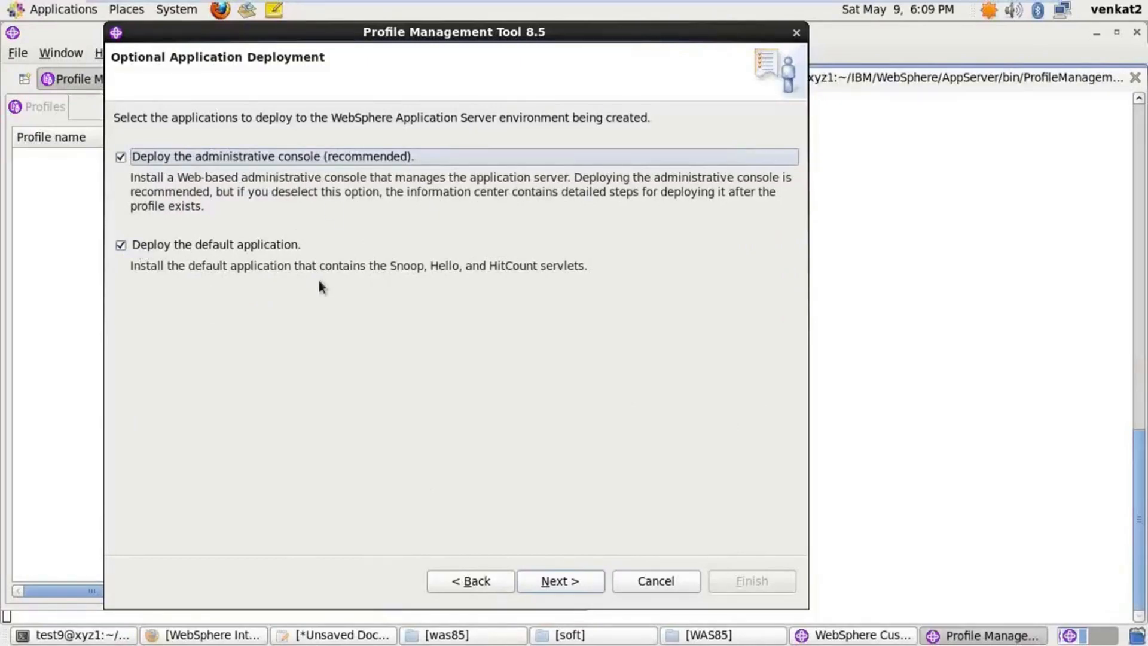
pyautogui.click(560, 581)
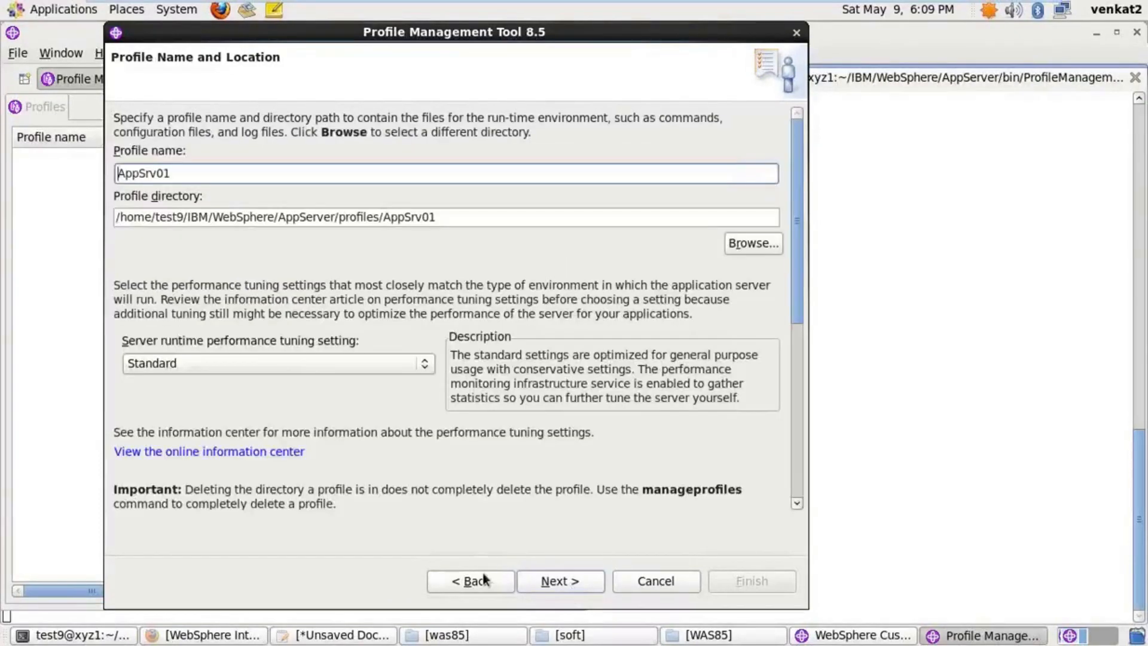
pyautogui.click(483, 578)
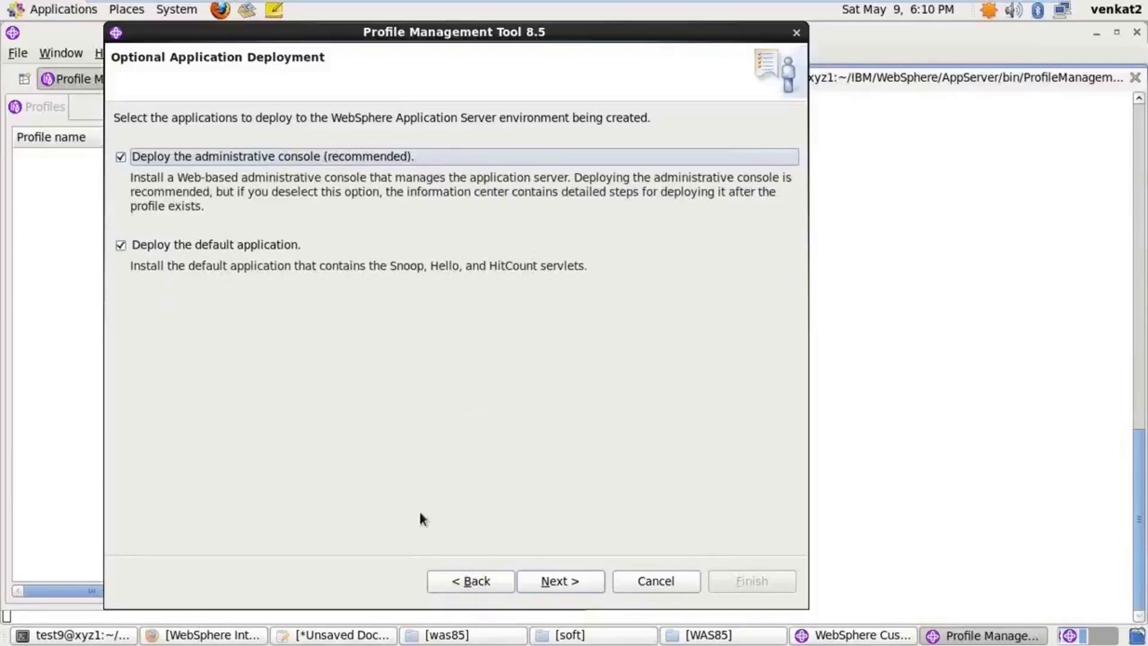
pyautogui.click(562, 581)
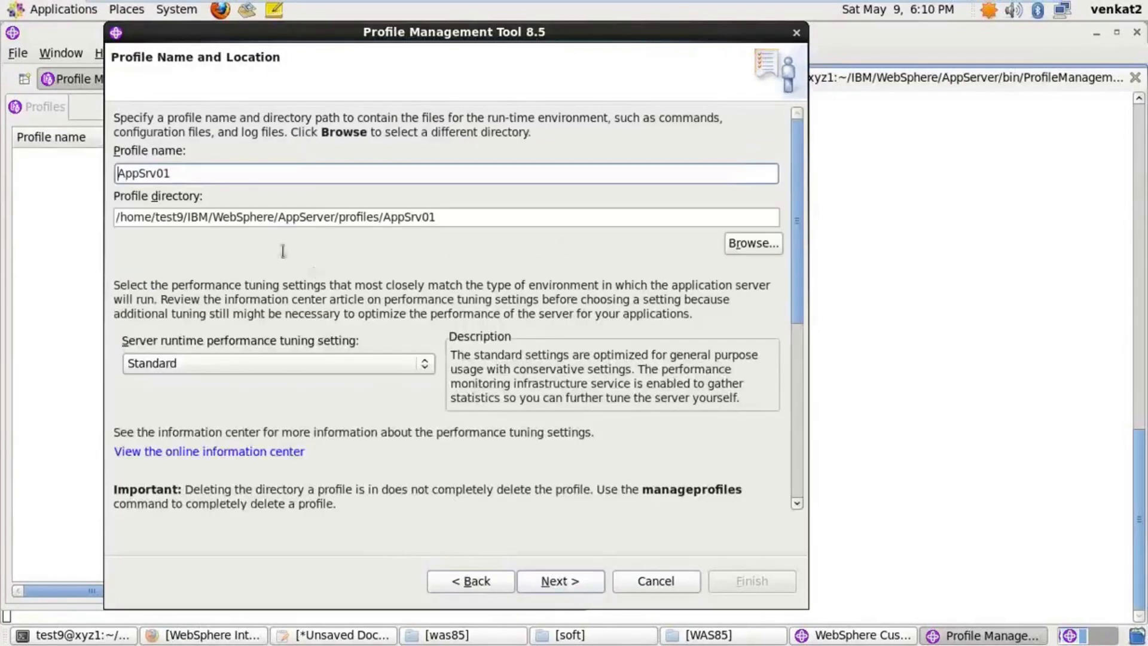
# Keep profile name AppSrv01 and its default AppServer profile directory, then continue
pyautogui.moveTo(119, 173); pyautogui.dragTo(193, 176)
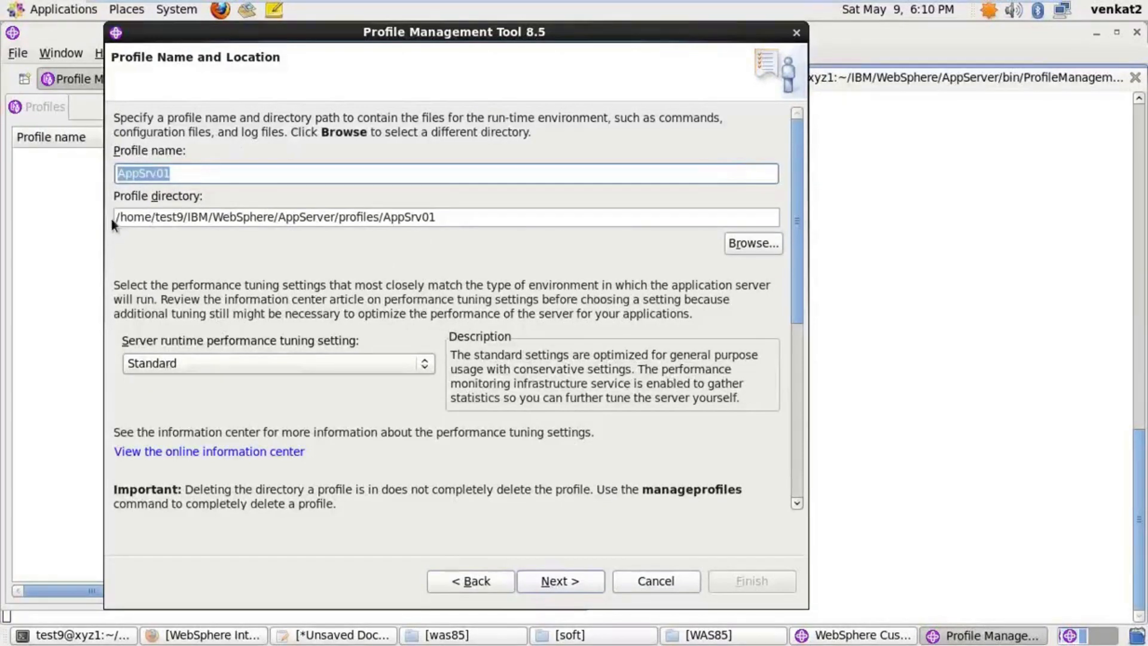
pyautogui.moveTo(116, 217); pyautogui.dragTo(382, 216)
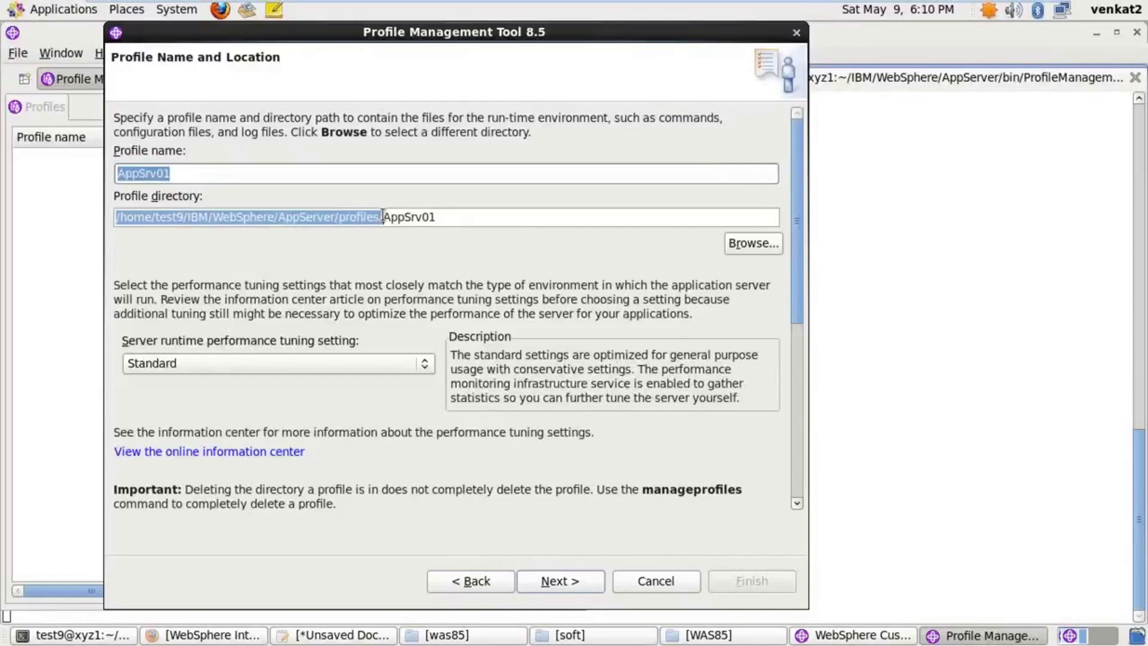
pyautogui.click(438, 217)
pyautogui.hotkey('shift', 'Left')
pyautogui.hotkey('shift', 'Left')
pyautogui.hotkey('shift', 'Left')
pyautogui.hotkey('shift', 'Left')
pyautogui.hotkey('shift', 'Left')
pyautogui.moveTo(337, 215); pyautogui.dragTo(477, 227)
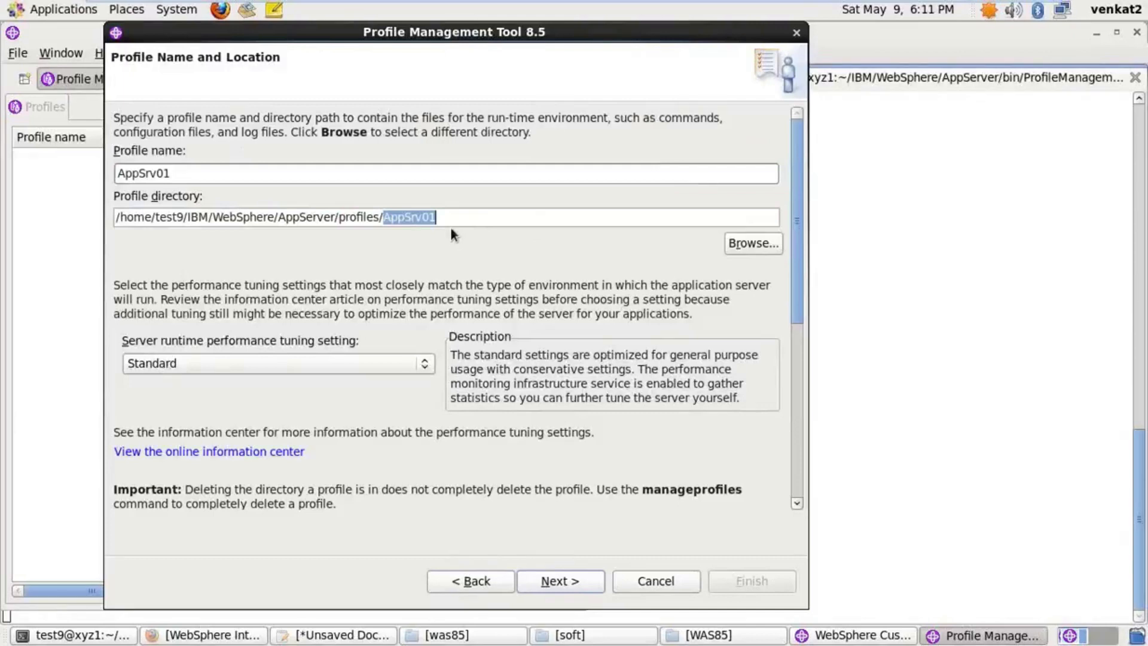
pyautogui.click(449, 216)
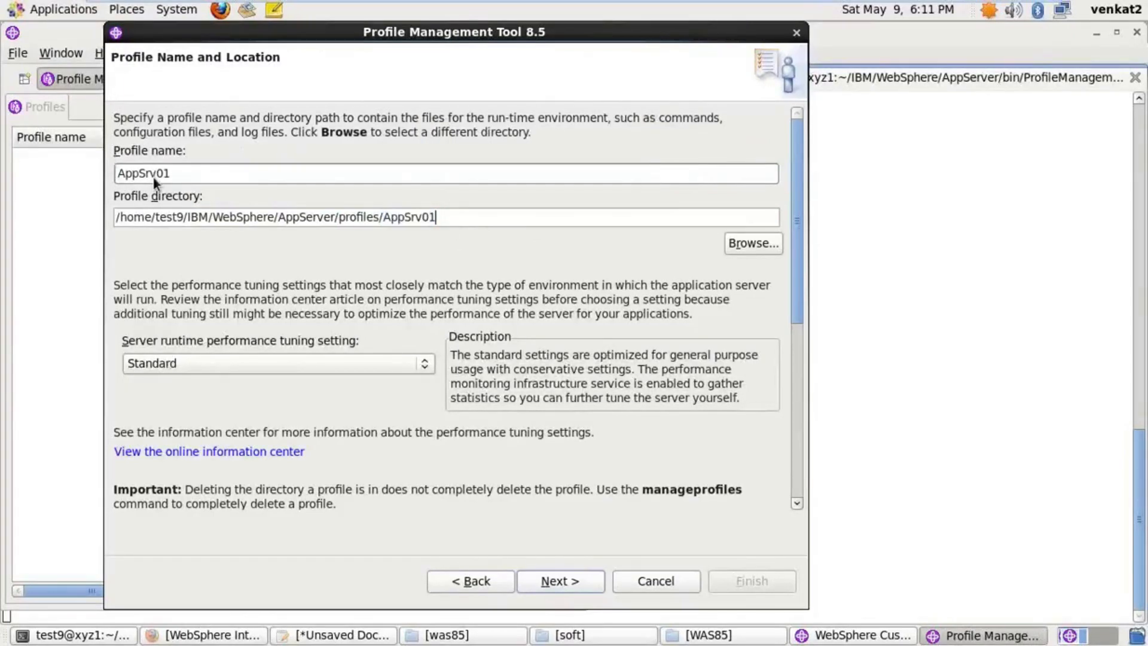
pyautogui.click(572, 578)
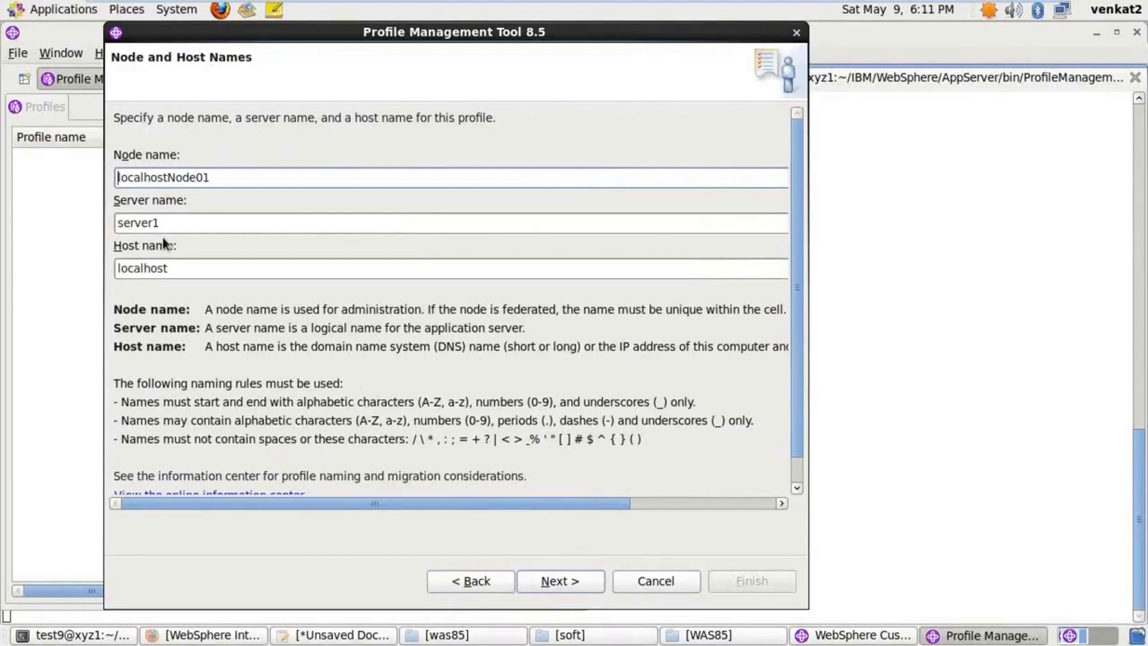
# Try 'testserver' as the server name, then restore it to server1
pyautogui.moveTo(160, 222); pyautogui.dragTo(119, 222)
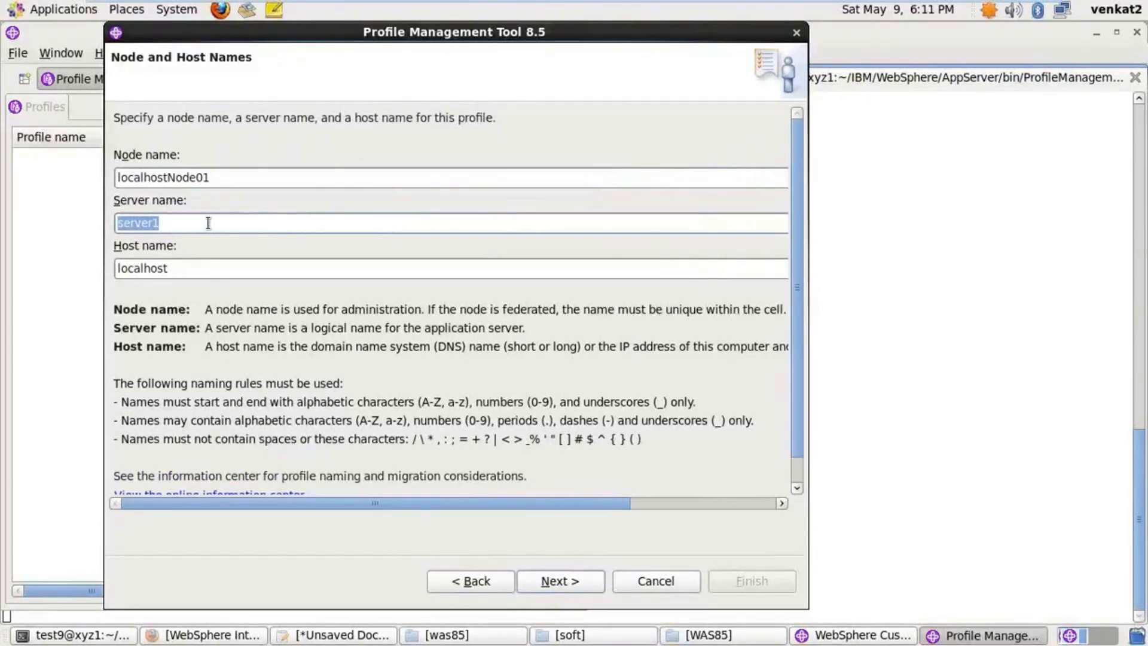
pyautogui.write('testserver')
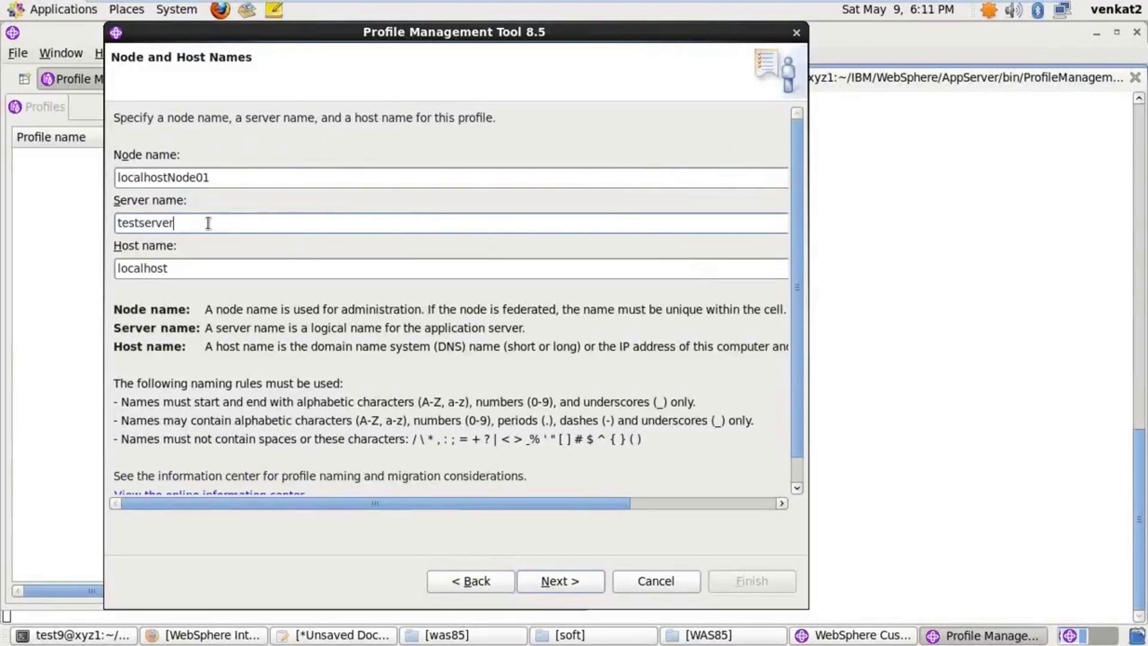
pyautogui.press('BackSpace')
pyautogui.press('BackSpace')
pyautogui.press('BackSpace')
pyautogui.press('BackSpace')
pyautogui.press('BackSpace')
pyautogui.press('BackSpace')
pyautogui.press('BackSpace')
pyautogui.press('BackSpace')
pyautogui.press('BackSpace')
pyautogui.press('BackSpace')
pyautogui.write('server1')
pyautogui.press('Tab')
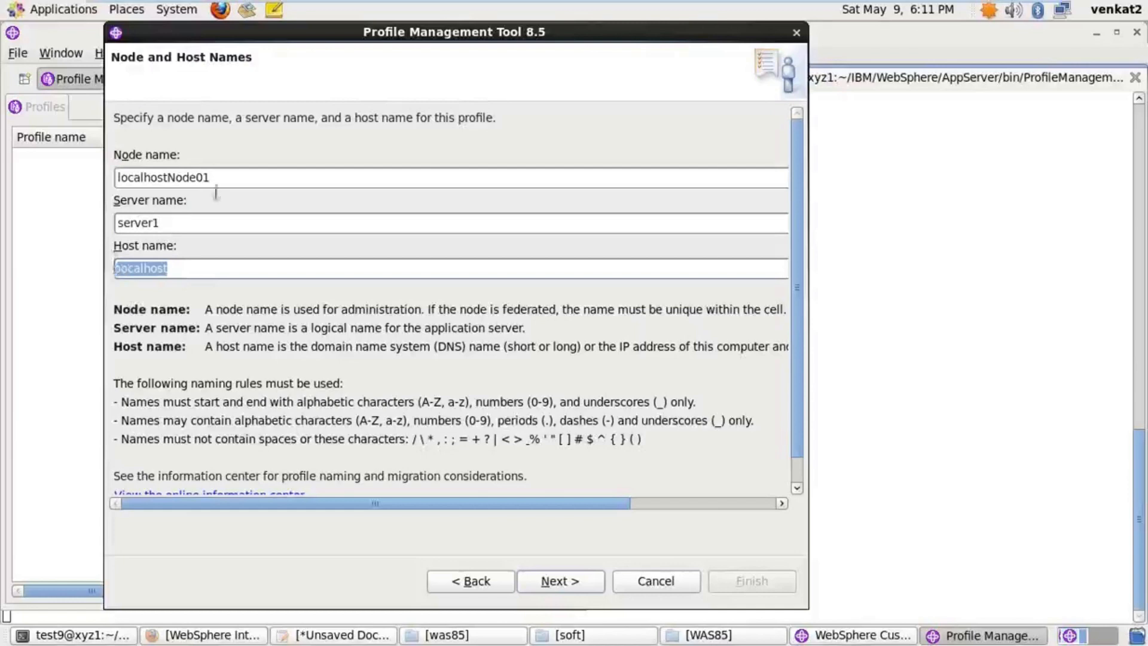
# Rename the node to AppNode and check the server and host name values
pyautogui.moveTo(216, 176); pyautogui.dragTo(106, 170)
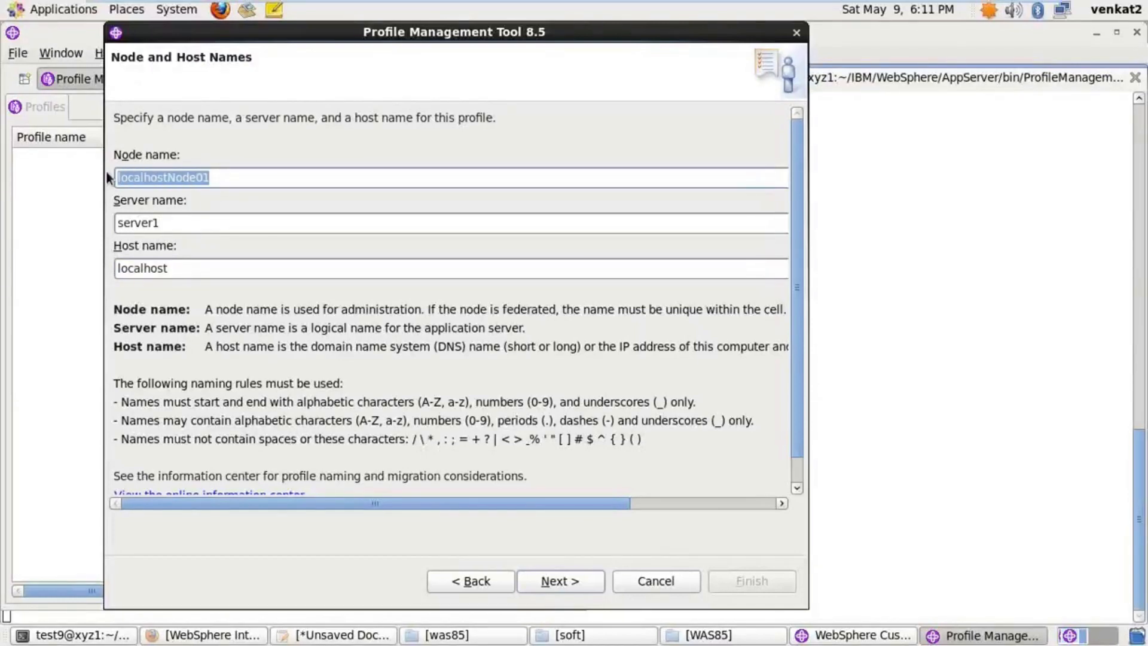
pyautogui.write('AppNode')
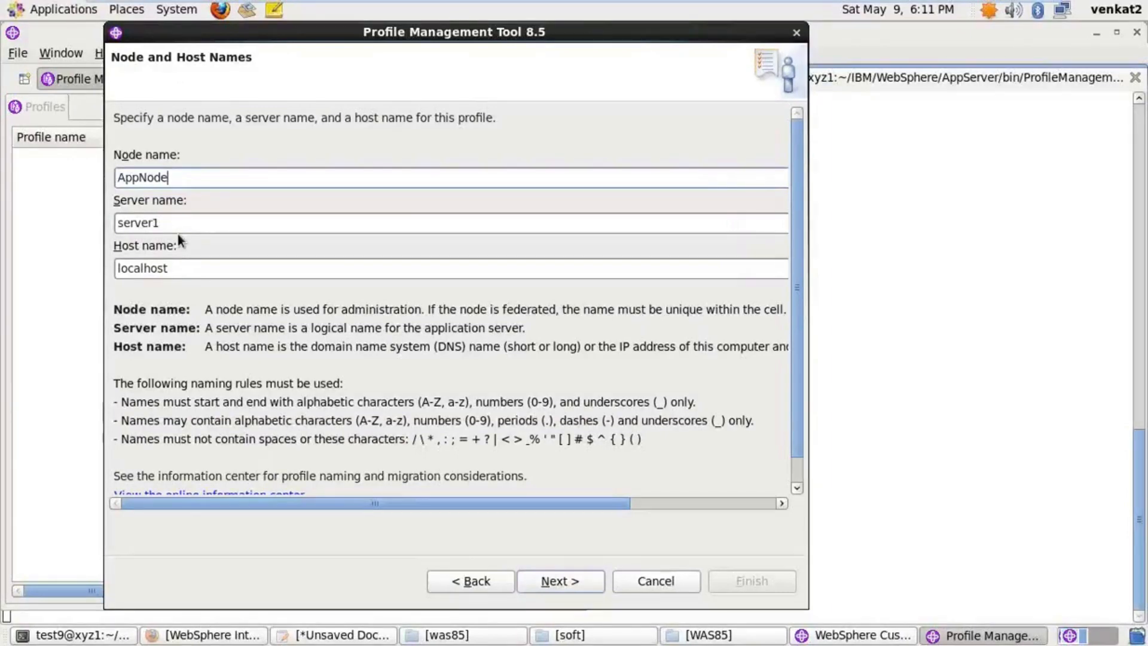
pyautogui.moveTo(173, 223); pyautogui.dragTo(96, 217)
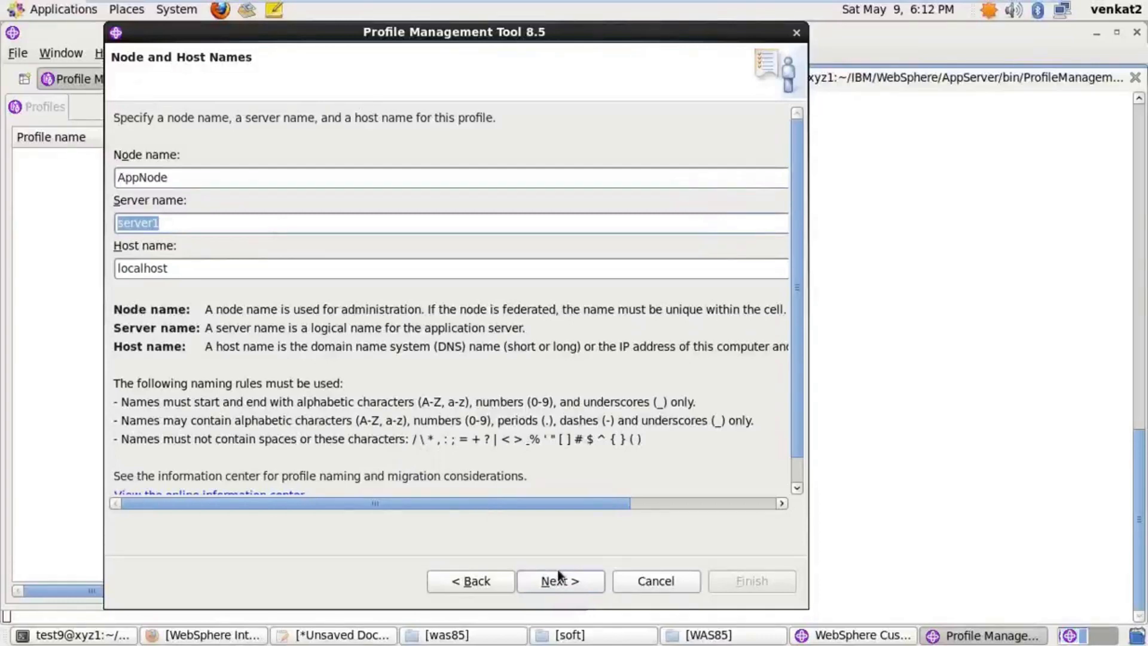
pyautogui.click(243, 268)
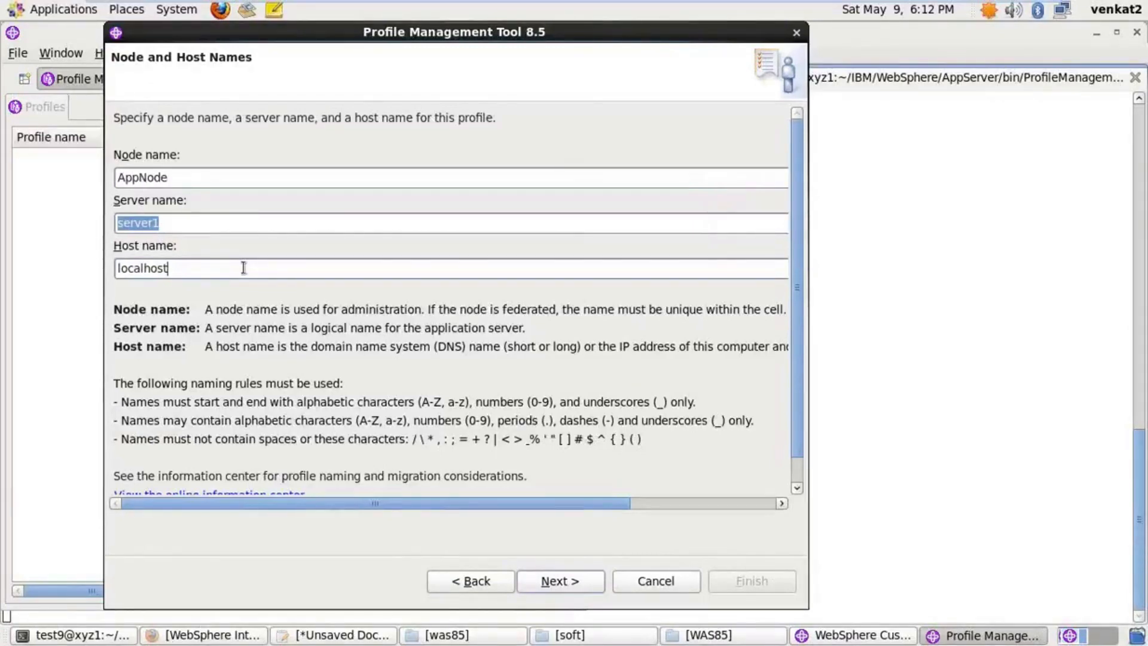
pyautogui.click(212, 222)
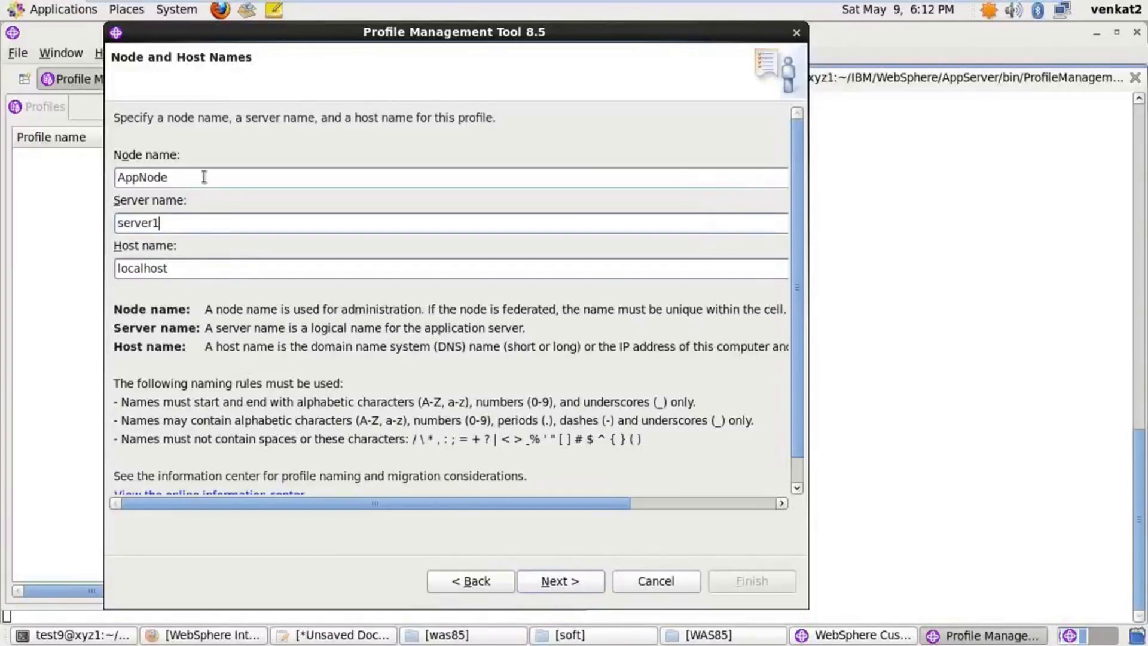
# Review the server1 and localhost values and continue to administrative security
pyautogui.click(194, 267)
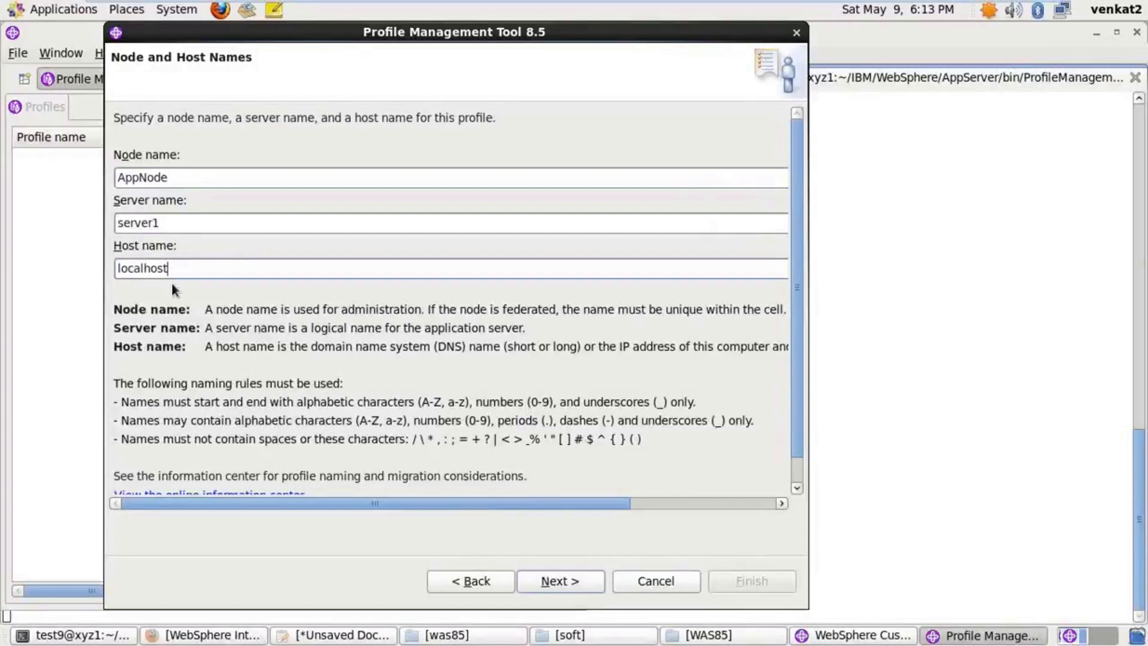
pyautogui.click(191, 228)
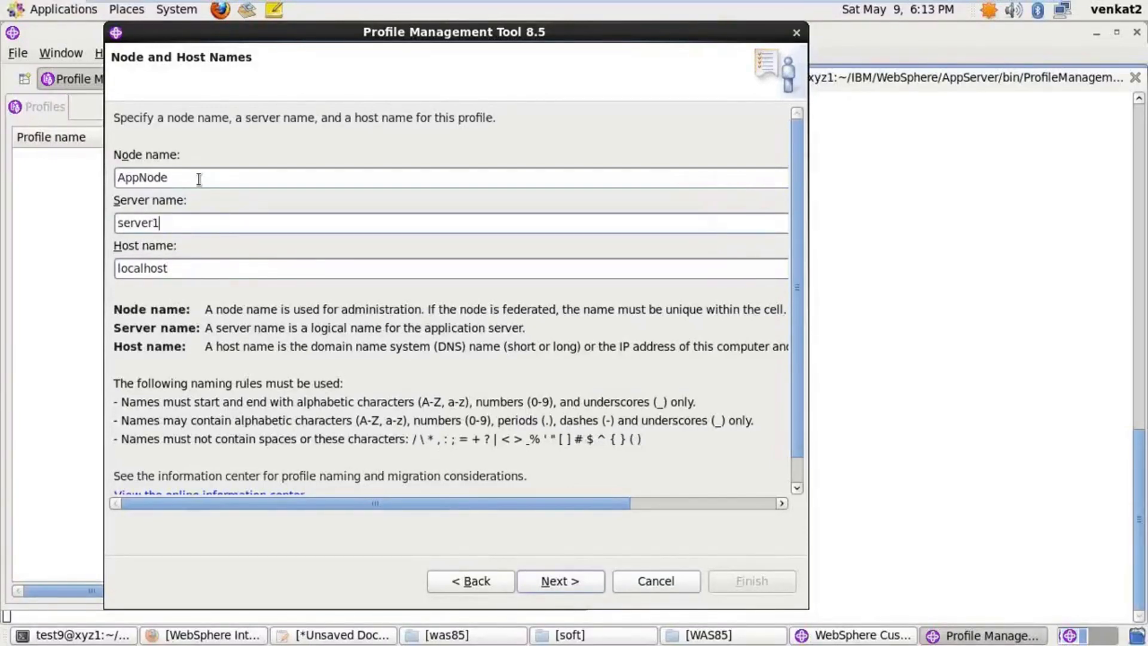
pyautogui.click(189, 267)
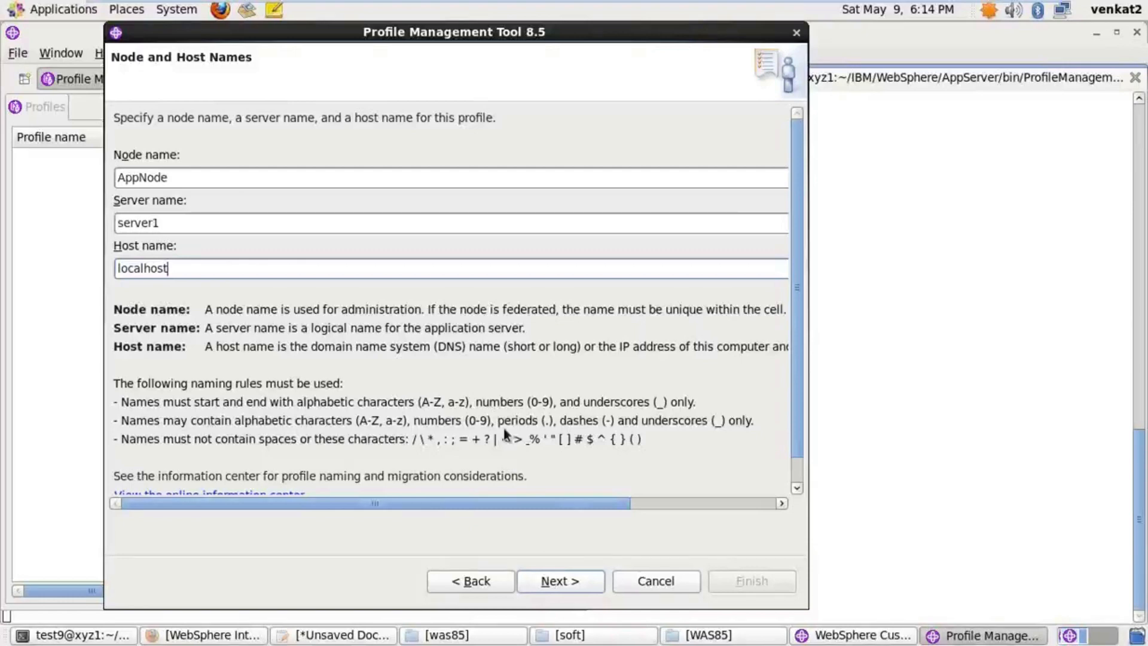
pyautogui.click(566, 581)
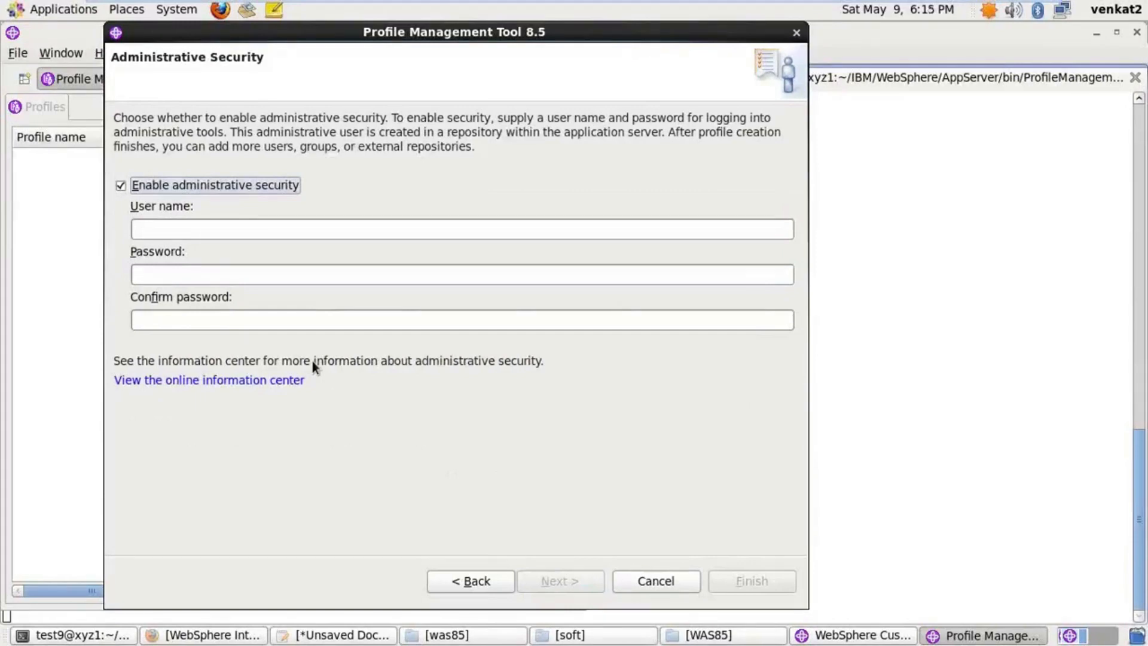
# Set administrator user name wasadmin with a matching password and confirmation, then continue
pyautogui.click(216, 229)
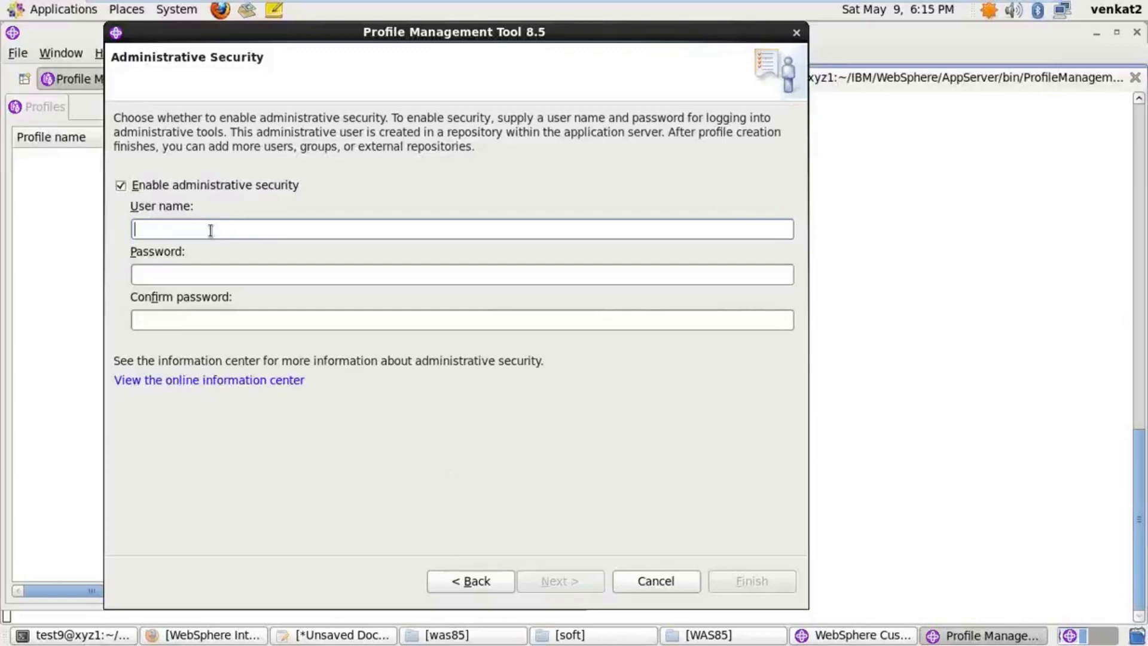
pyautogui.write('wasadmin')
pyautogui.press('Tab')
pyautogui.write('wasadmin')
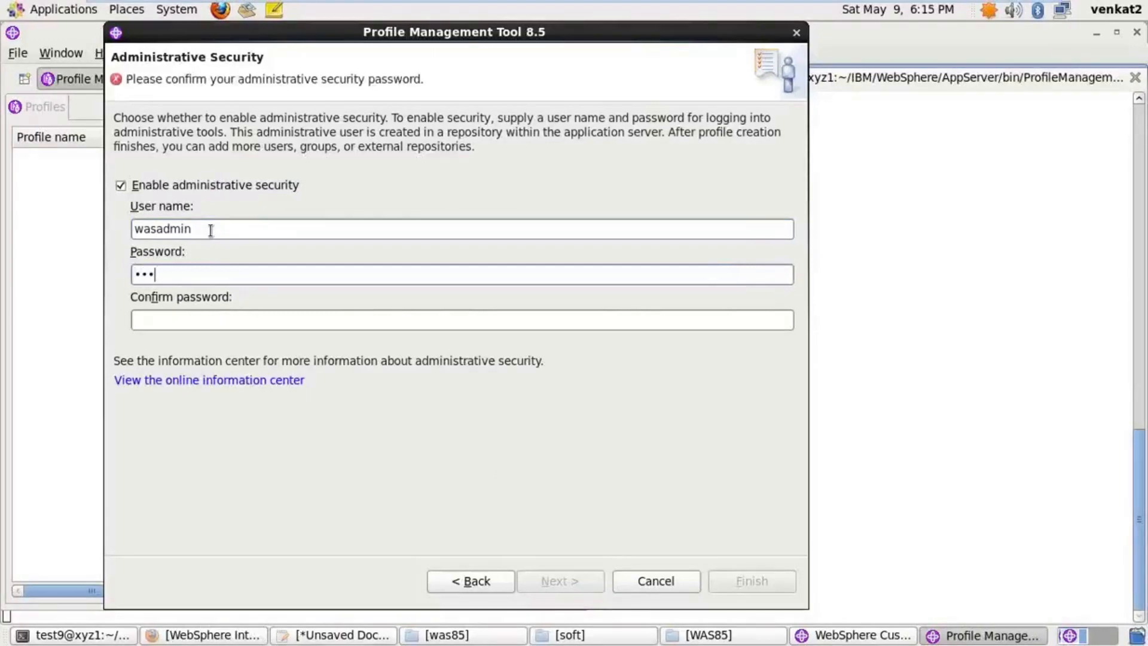
pyautogui.press('Tab')
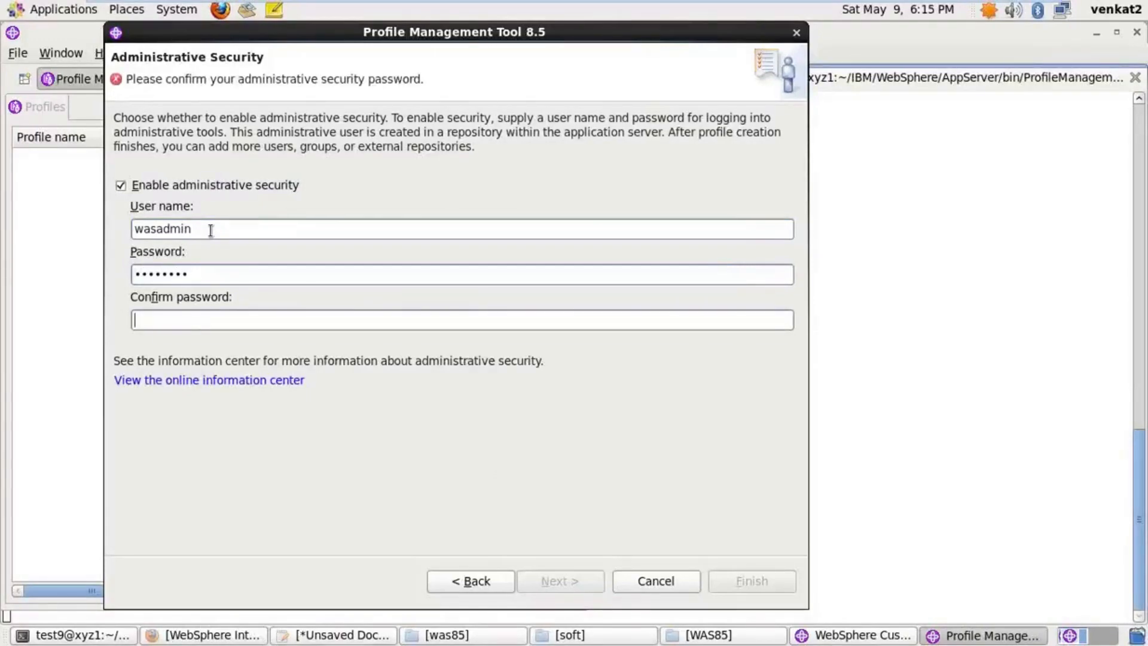
pyautogui.write('wasadmin')
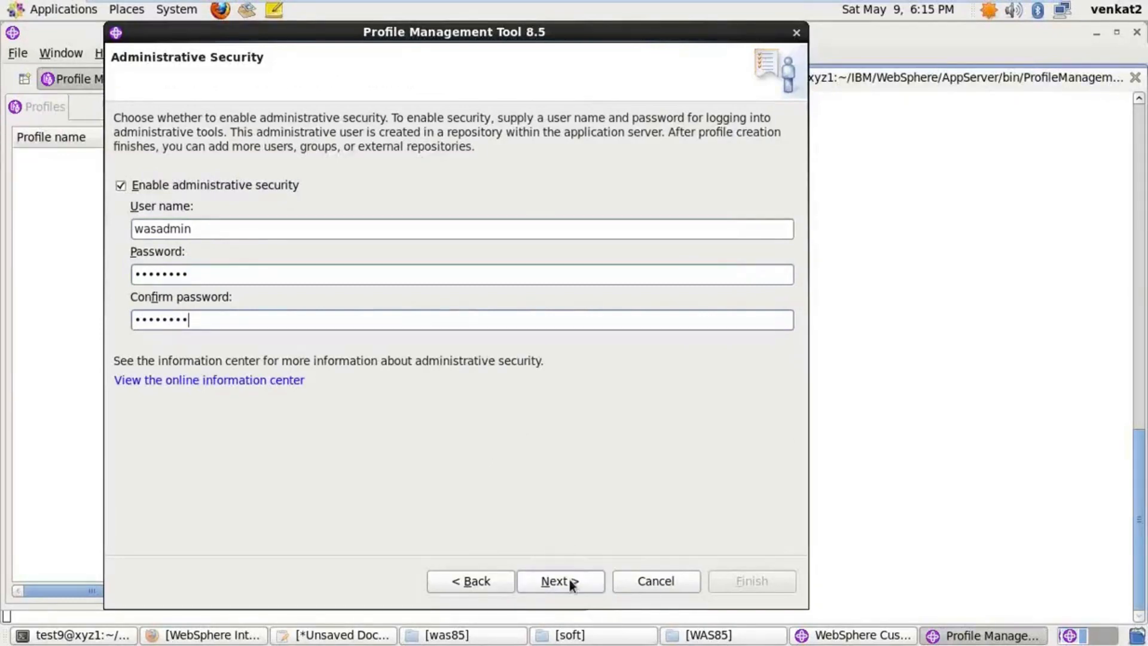
pyautogui.click(570, 582)
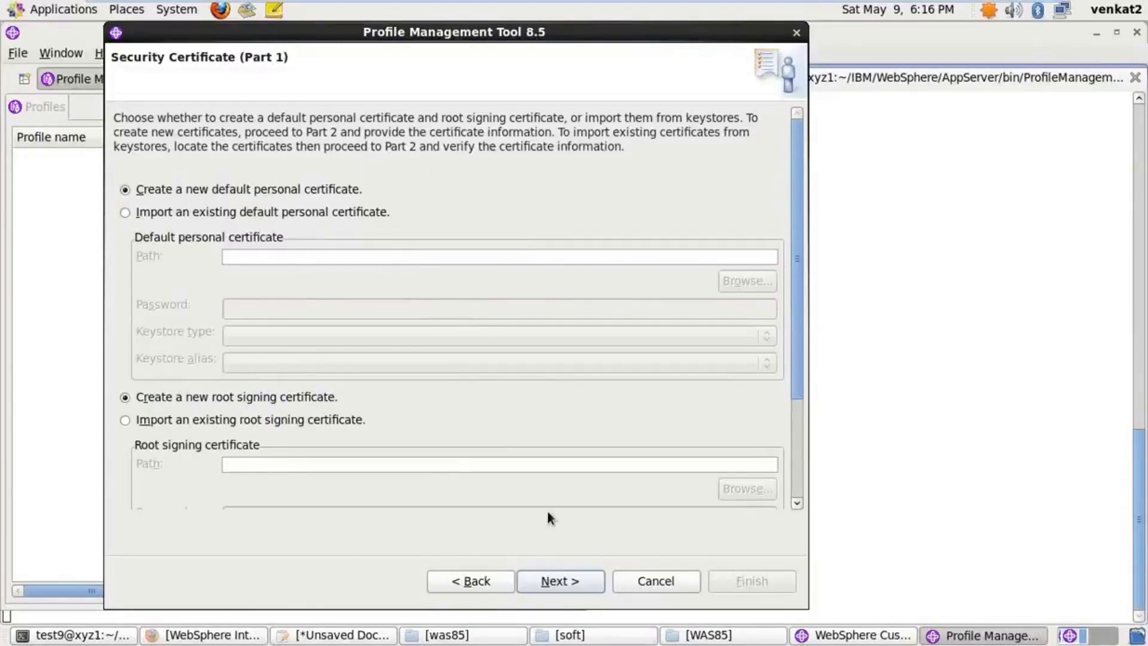
# Keep the default personal and root signing certificates and continue
pyautogui.click(568, 582)
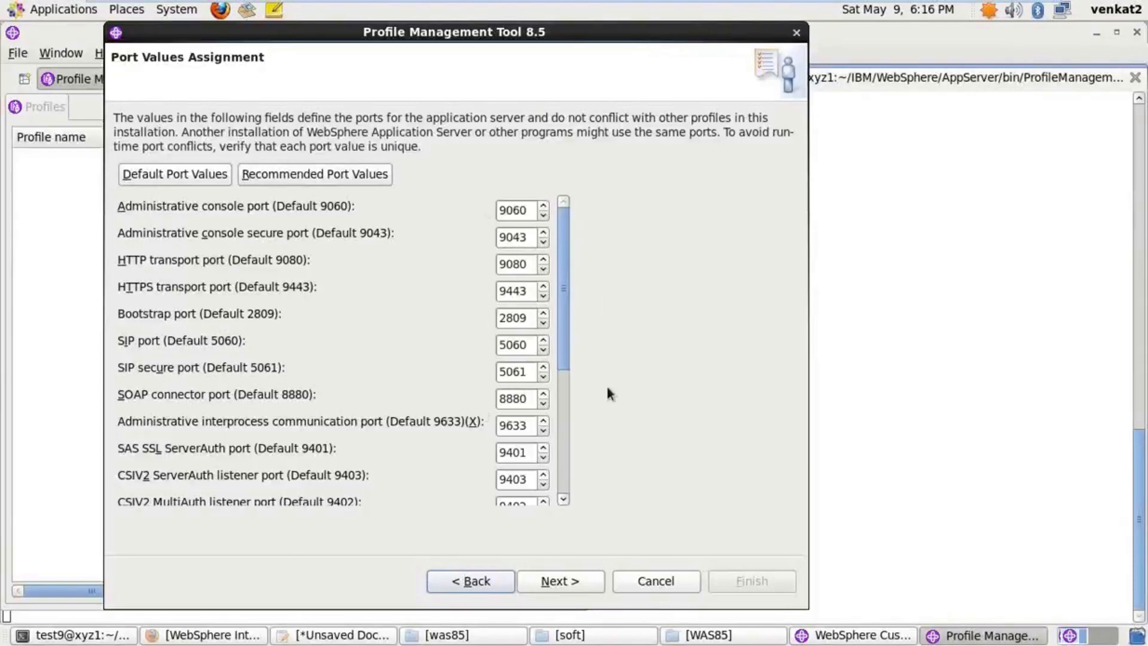
# Return to Port Values Assignment and start overwriting the 9060 administrative console port
pyautogui.moveTo(567, 345)
pyautogui.mouseDown()
pyautogui.moveTo(565, 369)
pyautogui.moveTo(565, 353)
pyautogui.mouseUp()
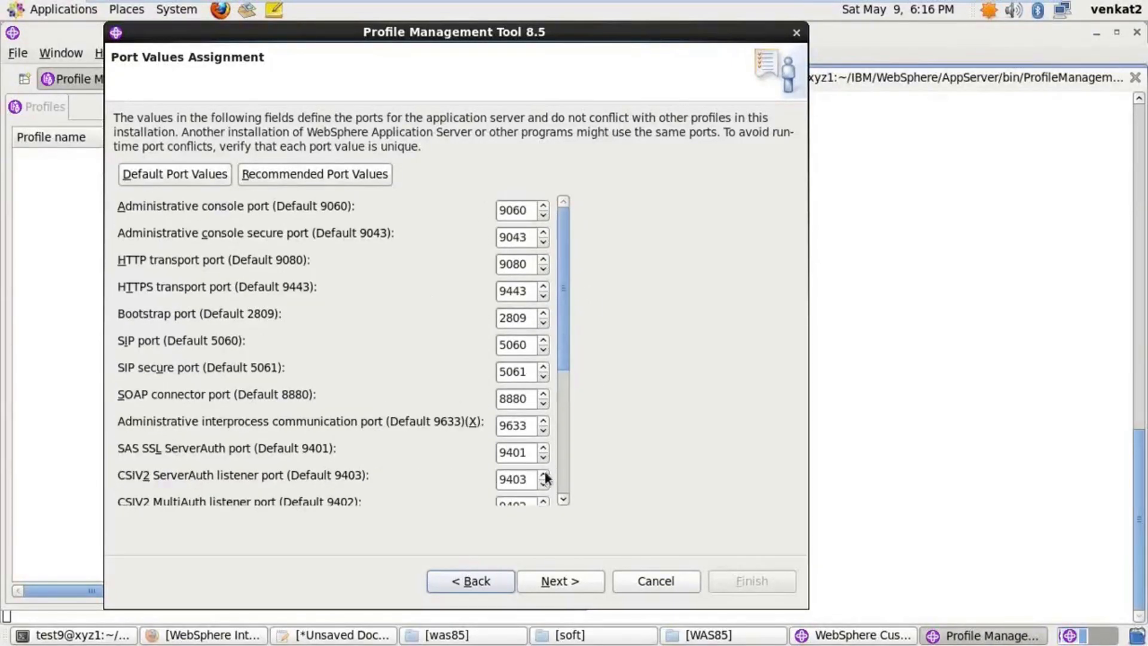
pyautogui.click(567, 584)
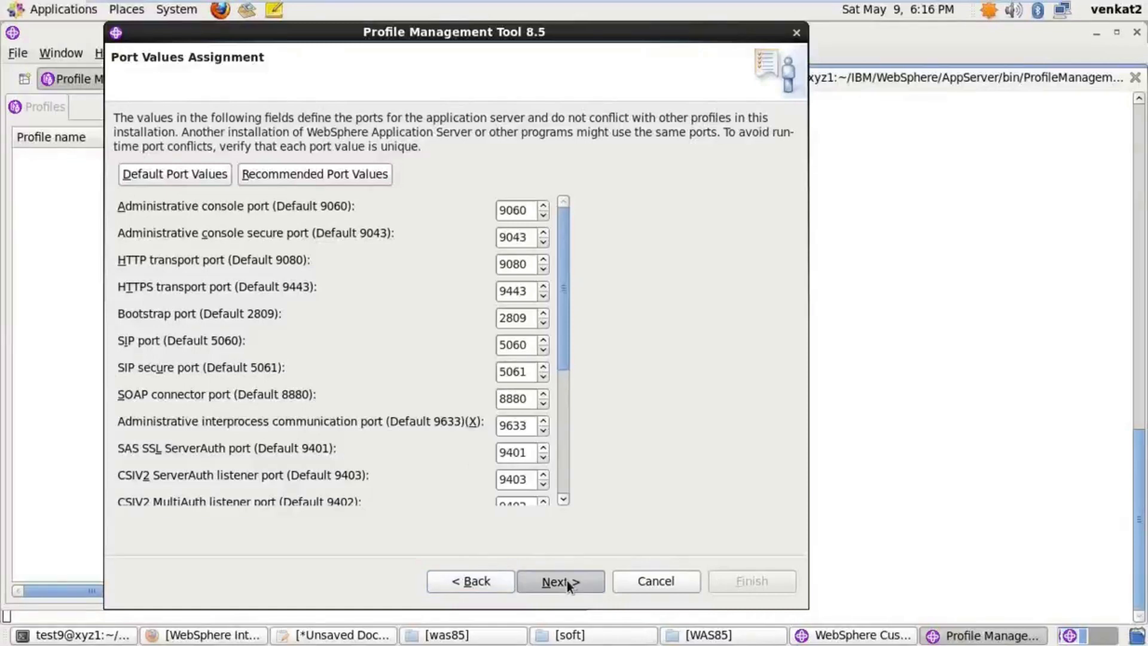
pyautogui.click(476, 582)
pyautogui.moveTo(532, 213); pyautogui.dragTo(493, 212)
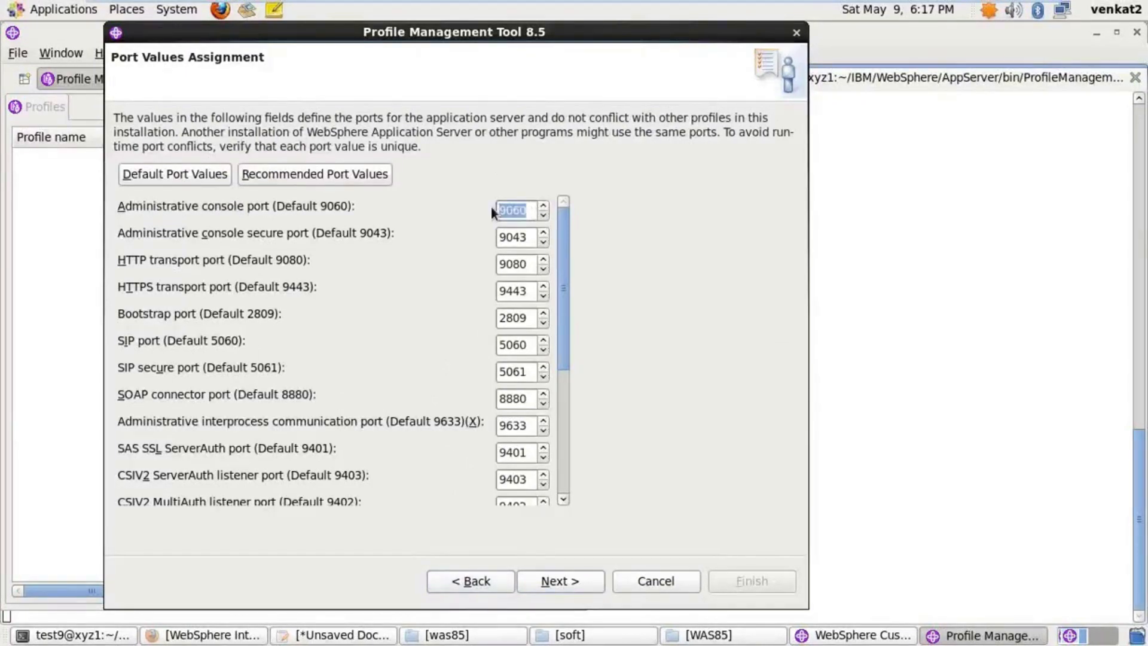
pyautogui.write('065535')
pyautogui.press('End')
# Restore the administrative console port to its default 9060
pyautogui.press('BackSpace')
pyautogui.press('BackSpace')
pyautogui.press('BackSpace')
pyautogui.press('BackSpace')
pyautogui.press('BackSpace')
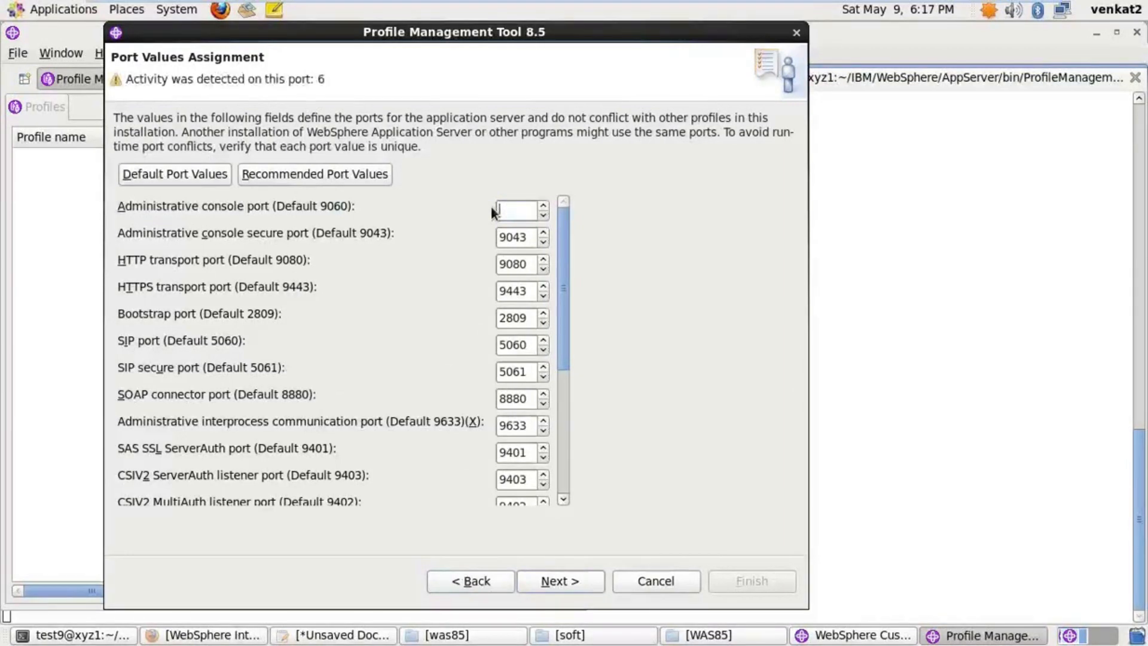
pyautogui.write('9060')
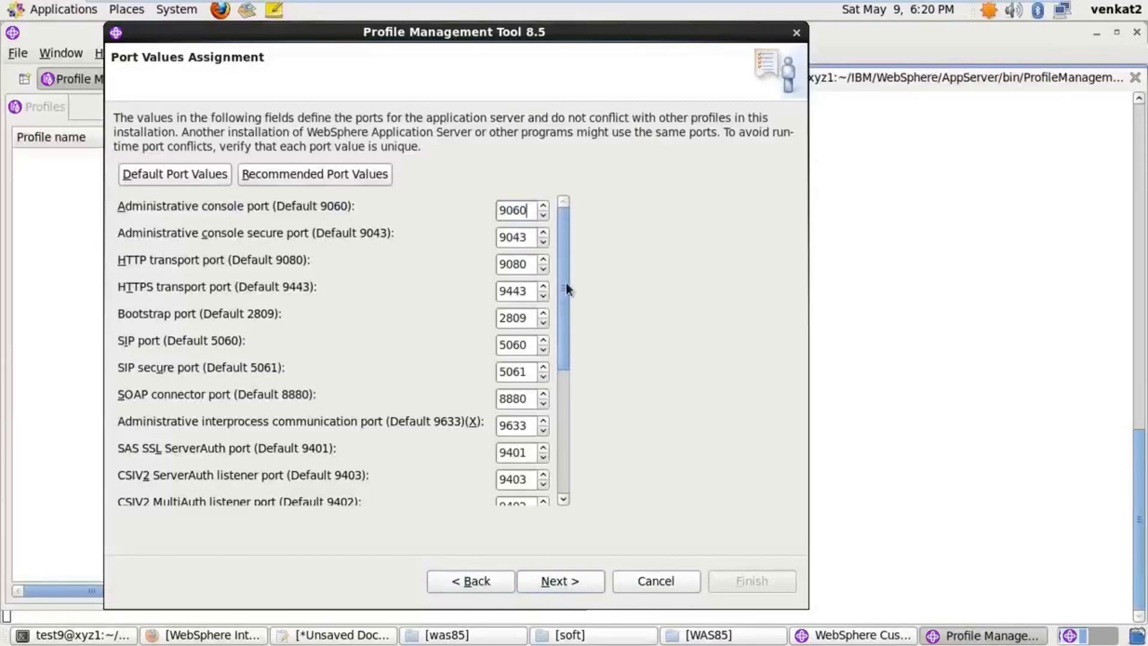
# Set console, secure console, HTTP, HTTPS and Bootstrap ports to 10000–10004
pyautogui.moveTo(567, 285)
pyautogui.mouseDown()
pyautogui.moveTo(566, 306)
pyautogui.moveTo(565, 282)
pyautogui.mouseUp()
pyautogui.moveTo(529, 210); pyautogui.dragTo(498, 215)
pyautogui.write('10000')
pyautogui.moveTo(526, 237); pyautogui.dragTo(492, 238)
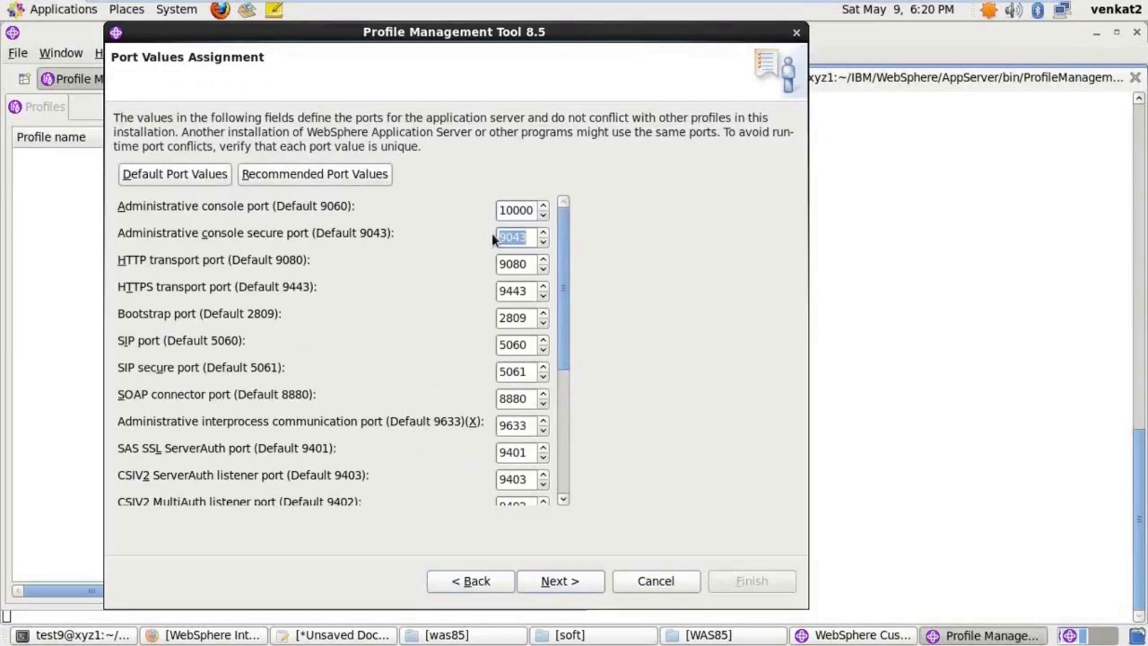
pyautogui.write('1000')
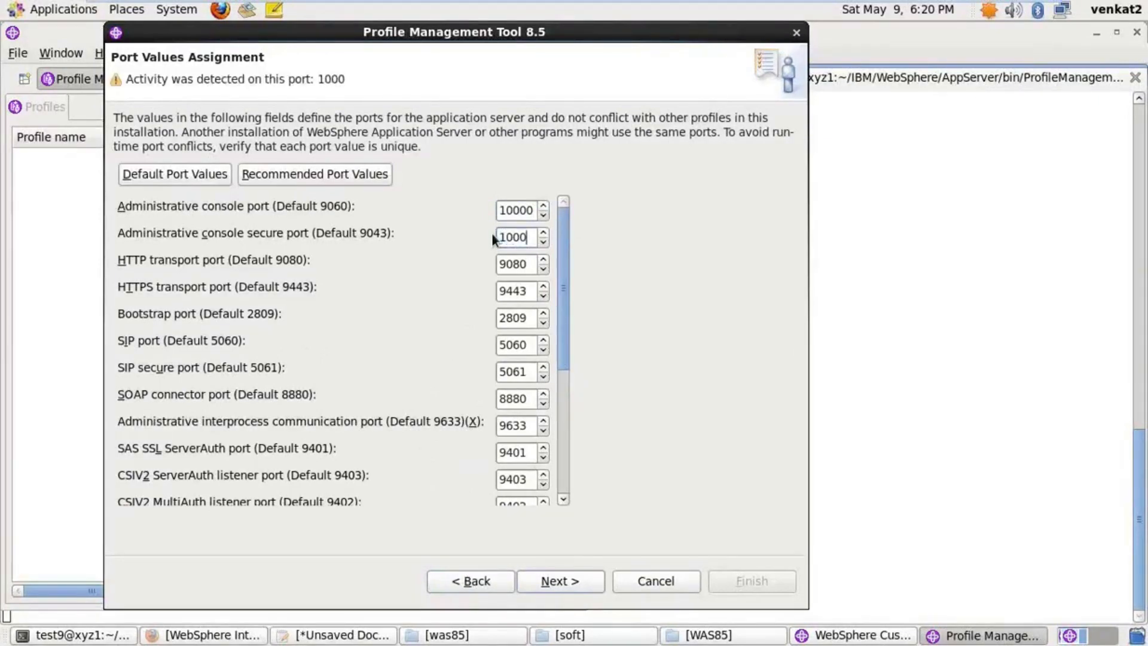
pyautogui.write('1')
pyautogui.moveTo(526, 264); pyautogui.dragTo(476, 260)
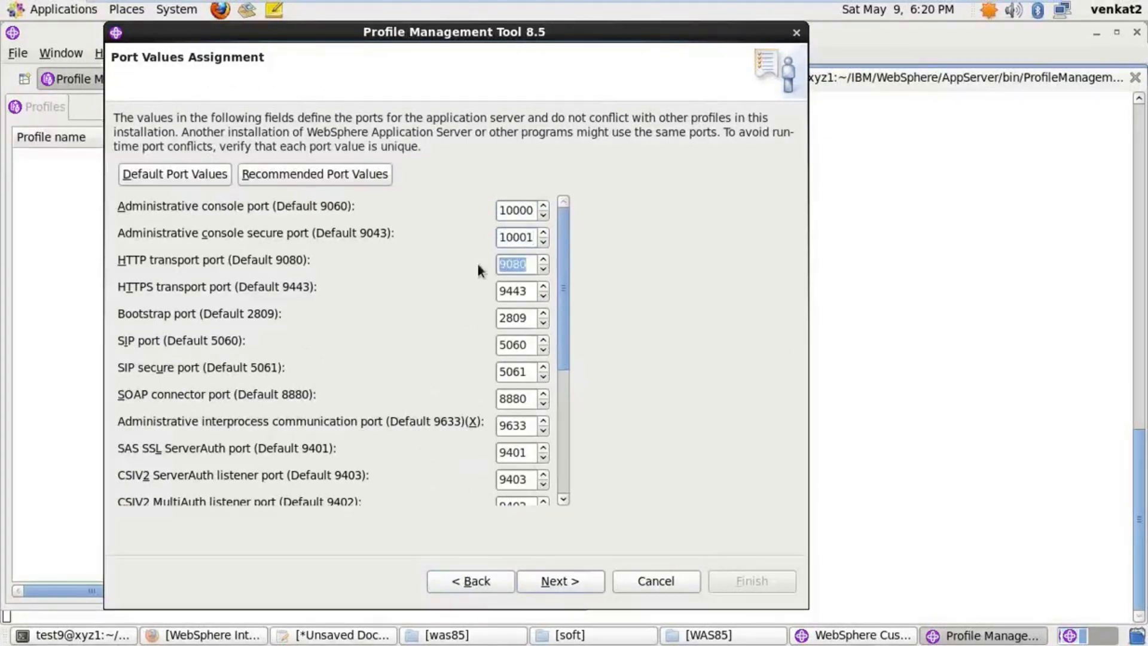
pyautogui.write('1000')
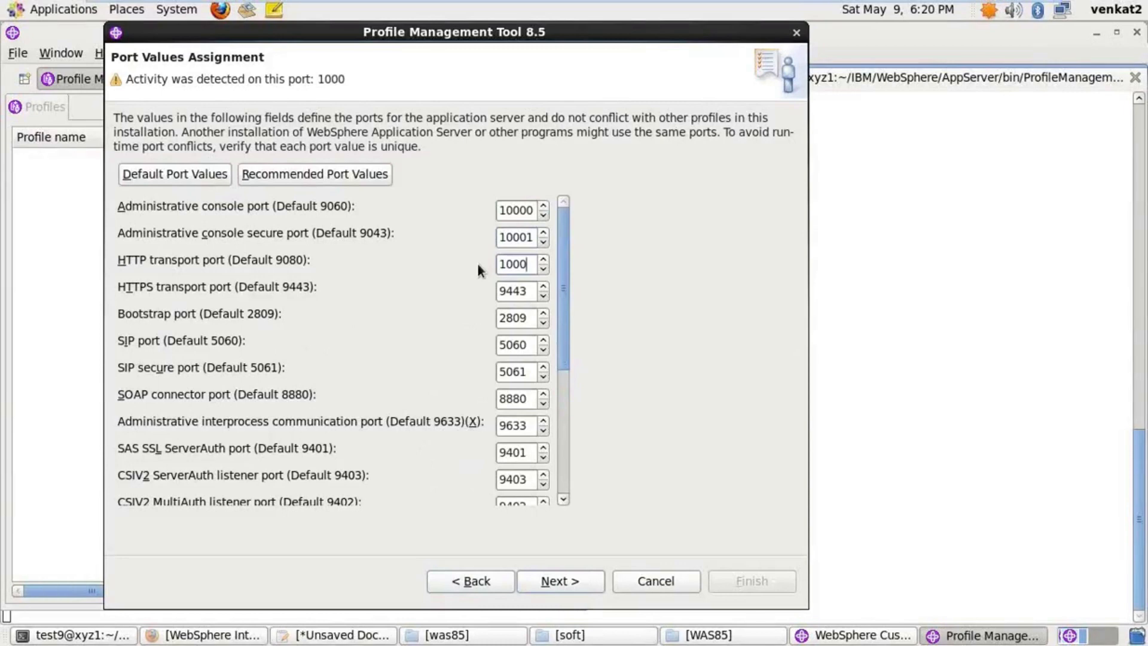
pyautogui.write('02')
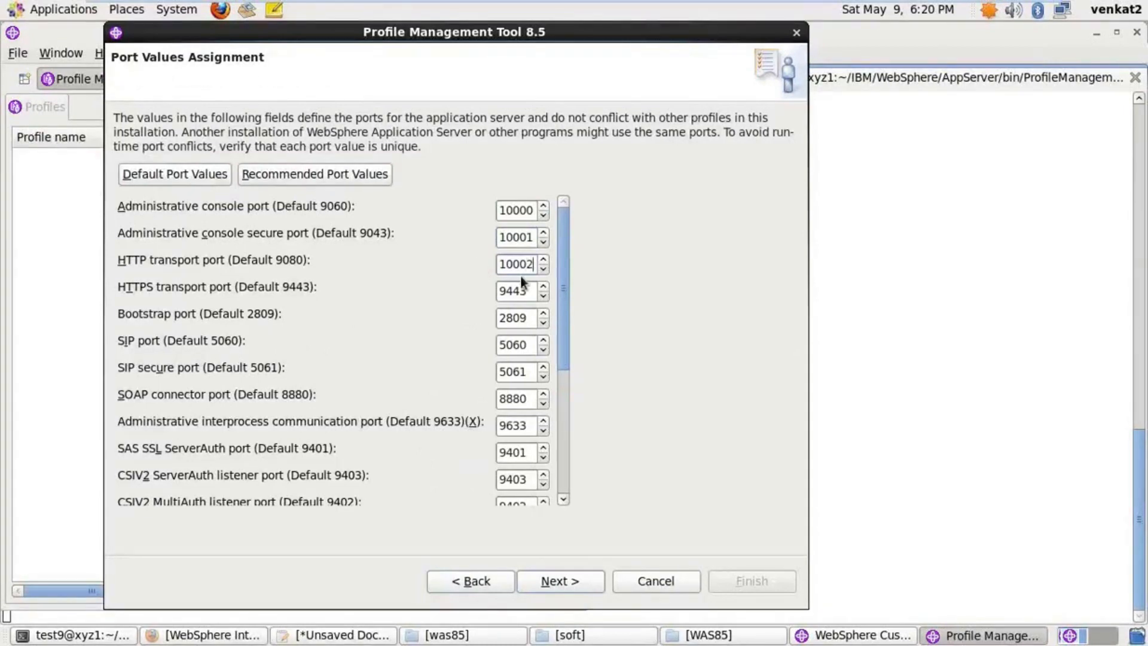
pyautogui.moveTo(530, 291); pyautogui.dragTo(499, 290)
pyautogui.write('1000')
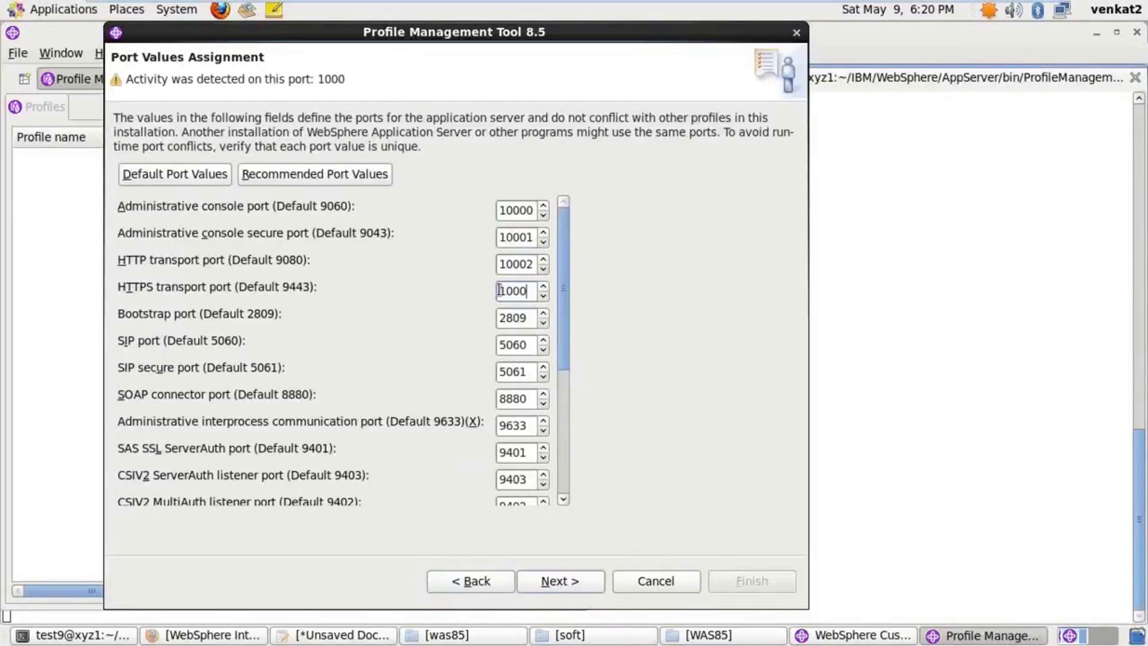
pyautogui.write('3')
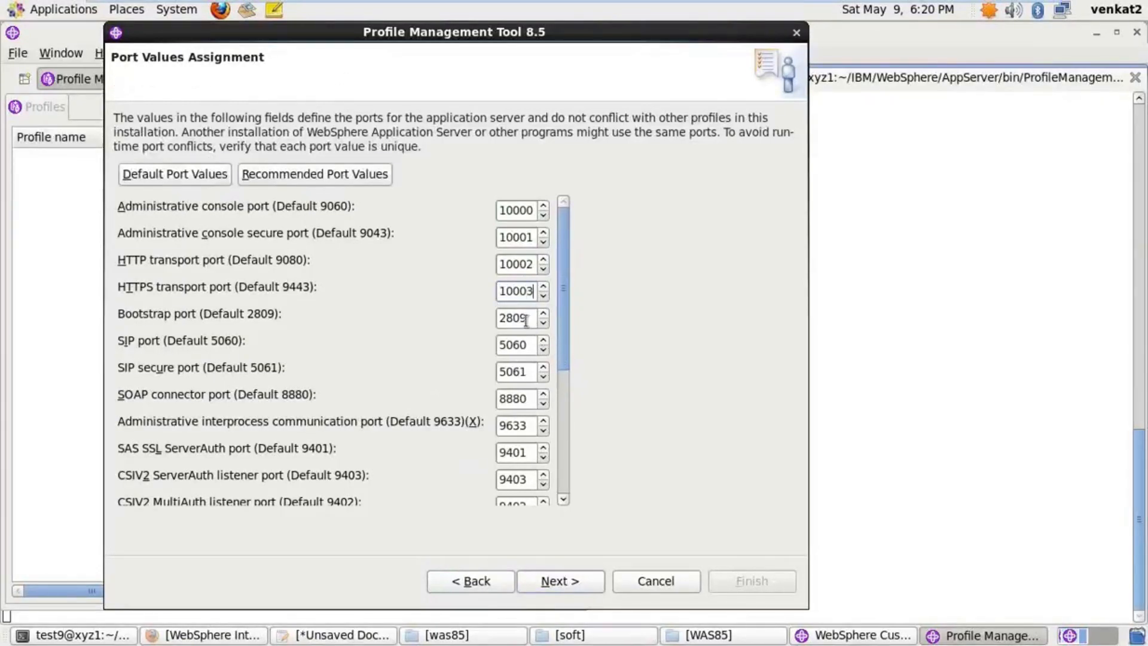
pyautogui.moveTo(526, 321); pyautogui.dragTo(494, 317)
pyautogui.write('1000')
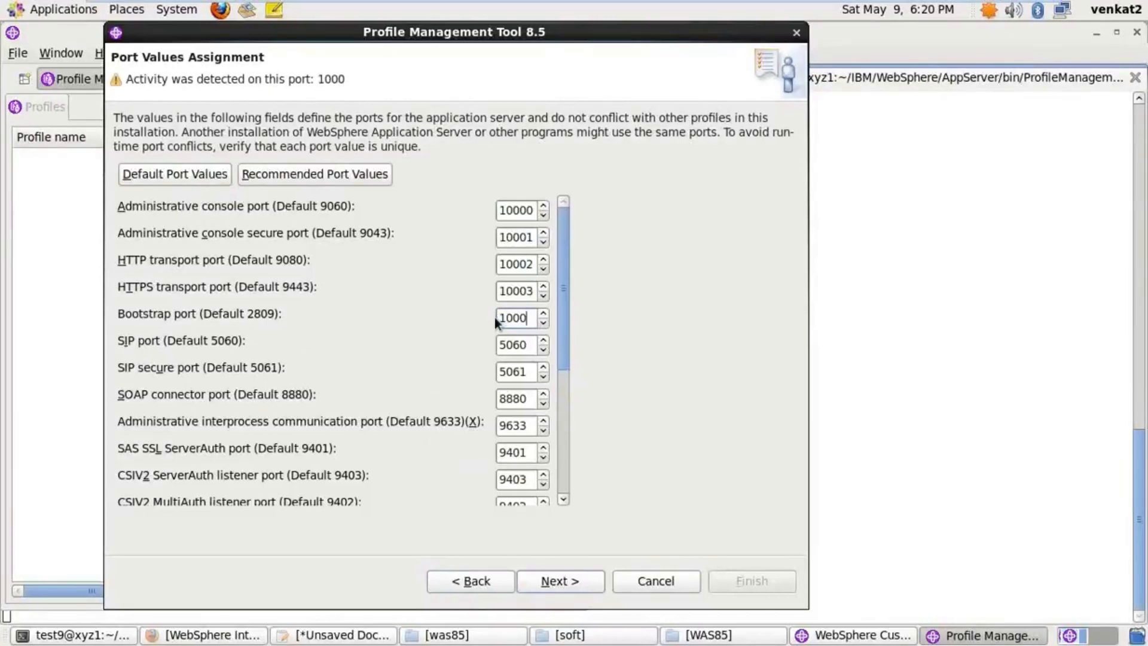
pyautogui.write('4')
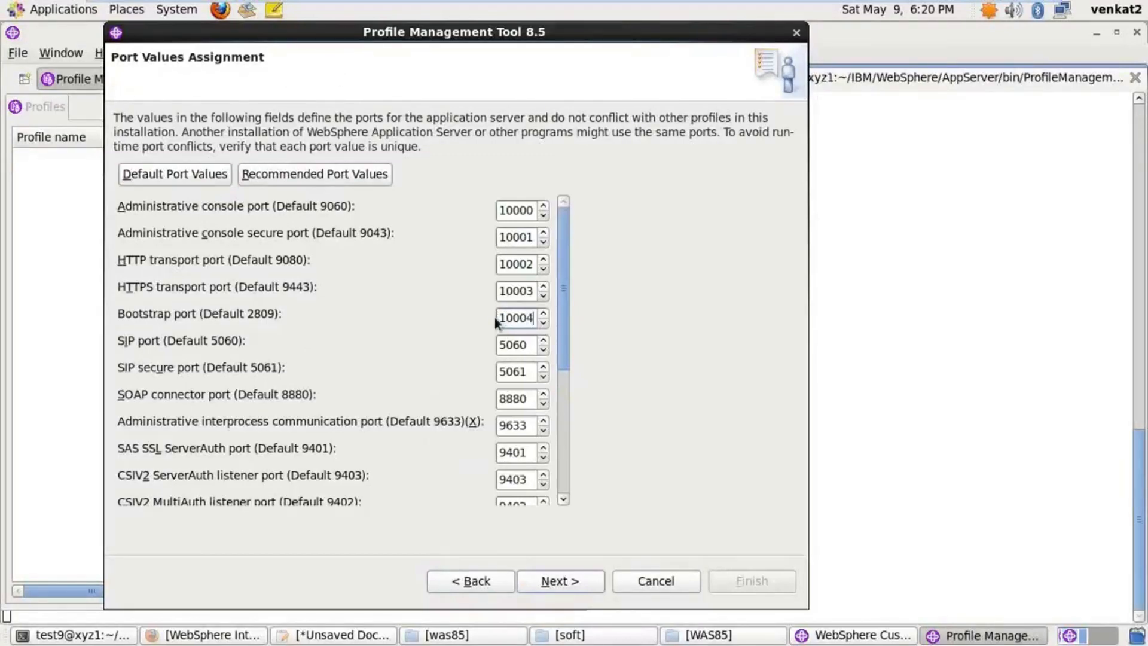
# Set SIP, SIP secure, SOAP, IPC, SAS SSL and CSIV2 ServerAuth ports to 10005–10010
pyautogui.moveTo(526, 344); pyautogui.dragTo(493, 346)
pyautogui.write('1000')
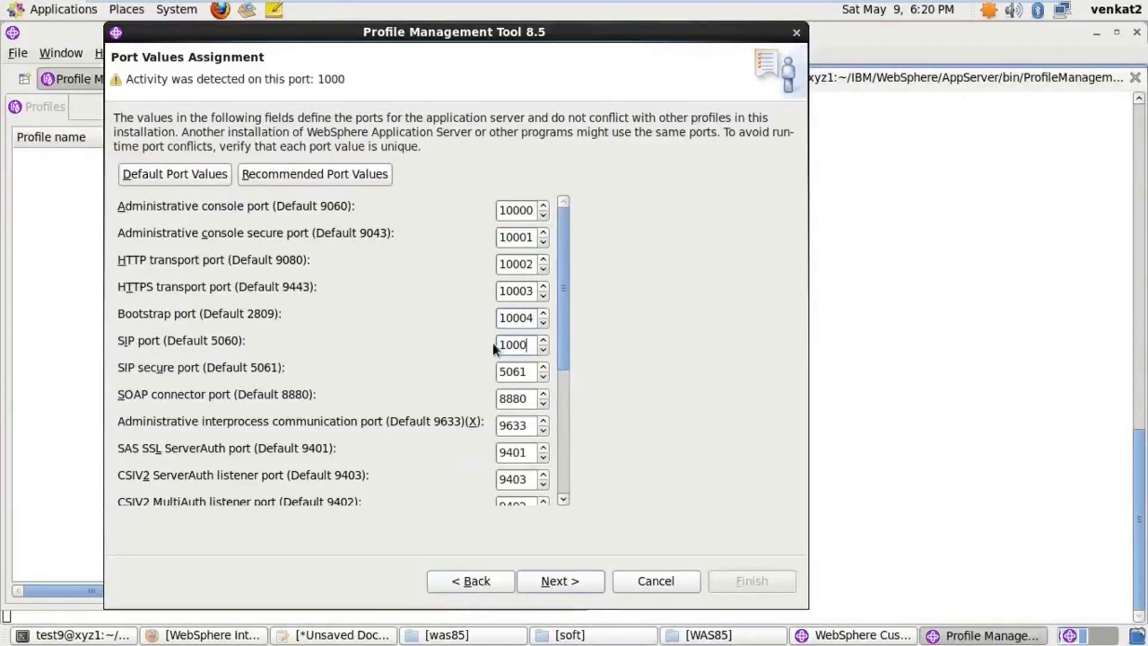
pyautogui.write('5')
pyautogui.moveTo(526, 371); pyautogui.dragTo(485, 367)
pyautogui.write('10006')
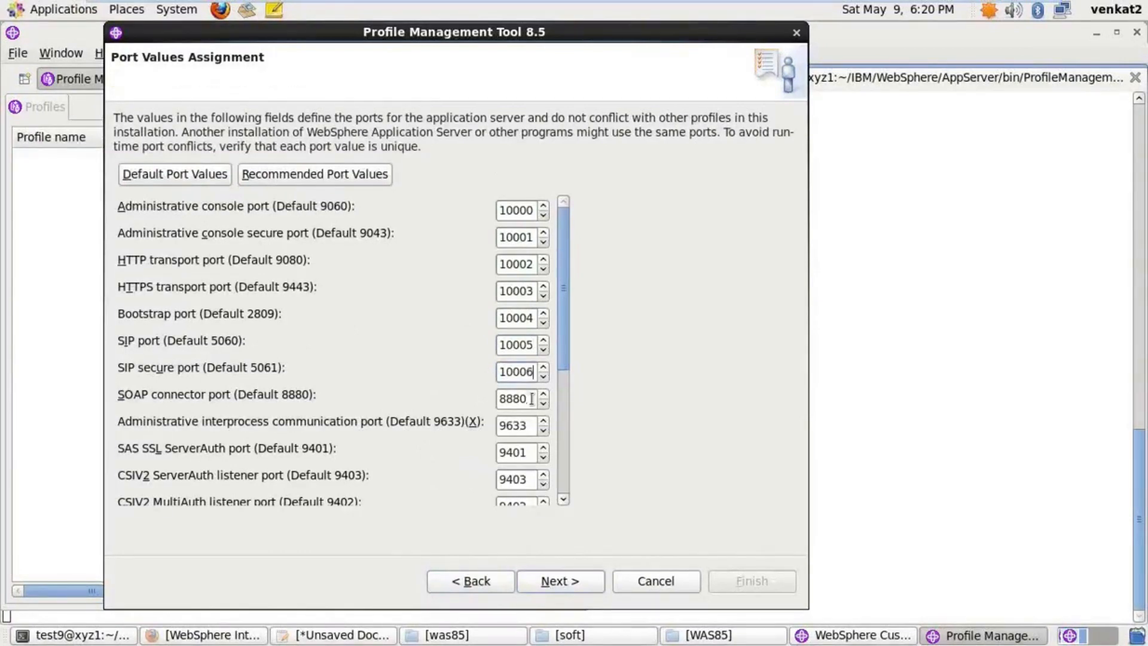
pyautogui.moveTo(529, 398); pyautogui.dragTo(495, 401)
pyautogui.write('10')
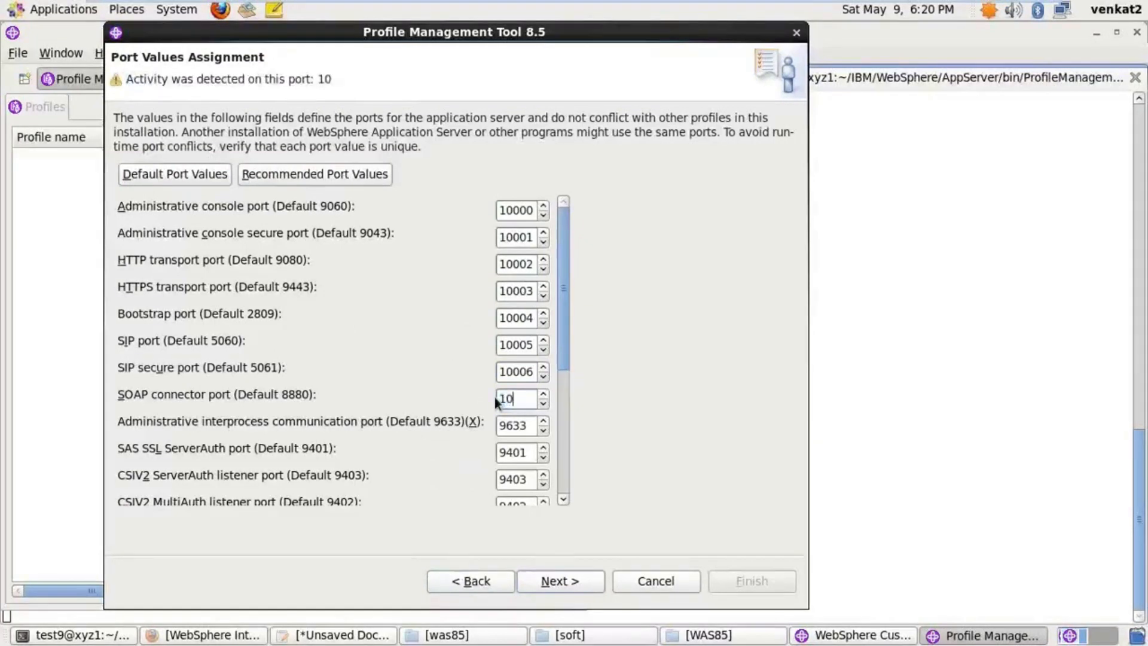
pyautogui.write('00')
pyautogui.write('7')
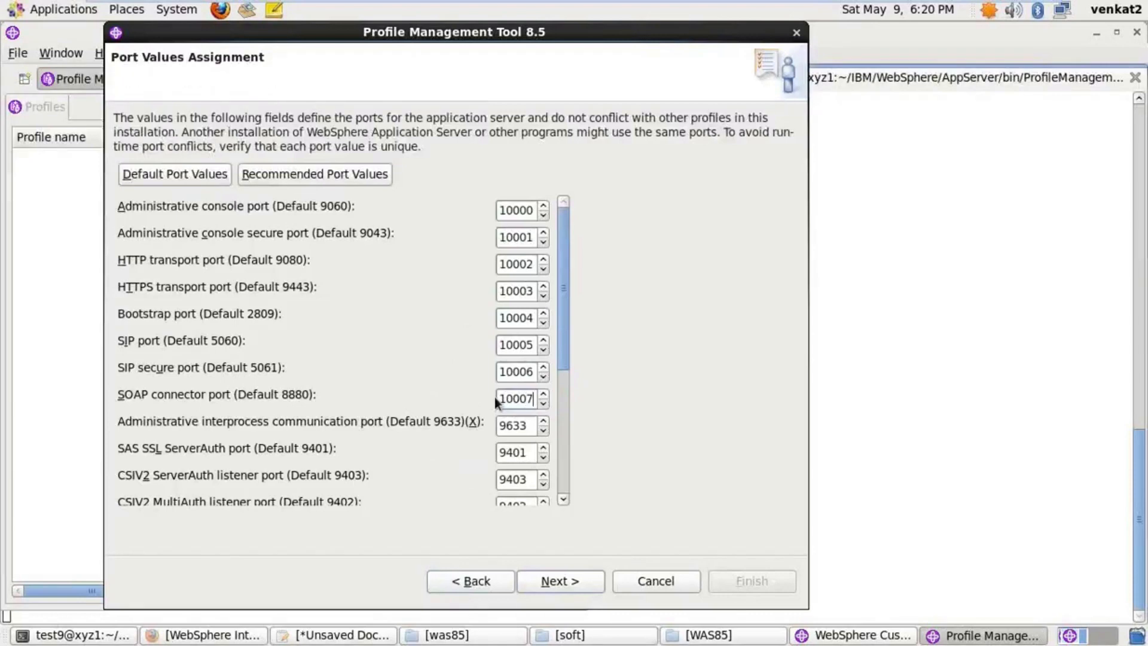
pyautogui.moveTo(526, 426); pyautogui.dragTo(496, 425)
pyautogui.write('1000')
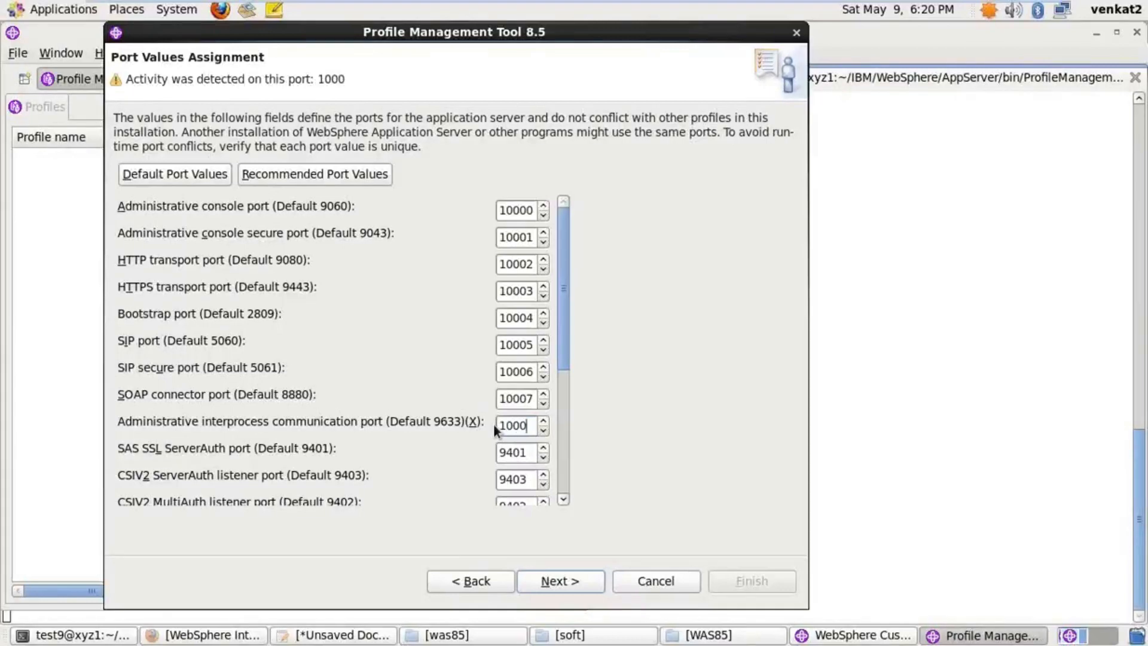
pyautogui.write('8')
pyautogui.click(527, 453)
pyautogui.doubleClick(511, 452)
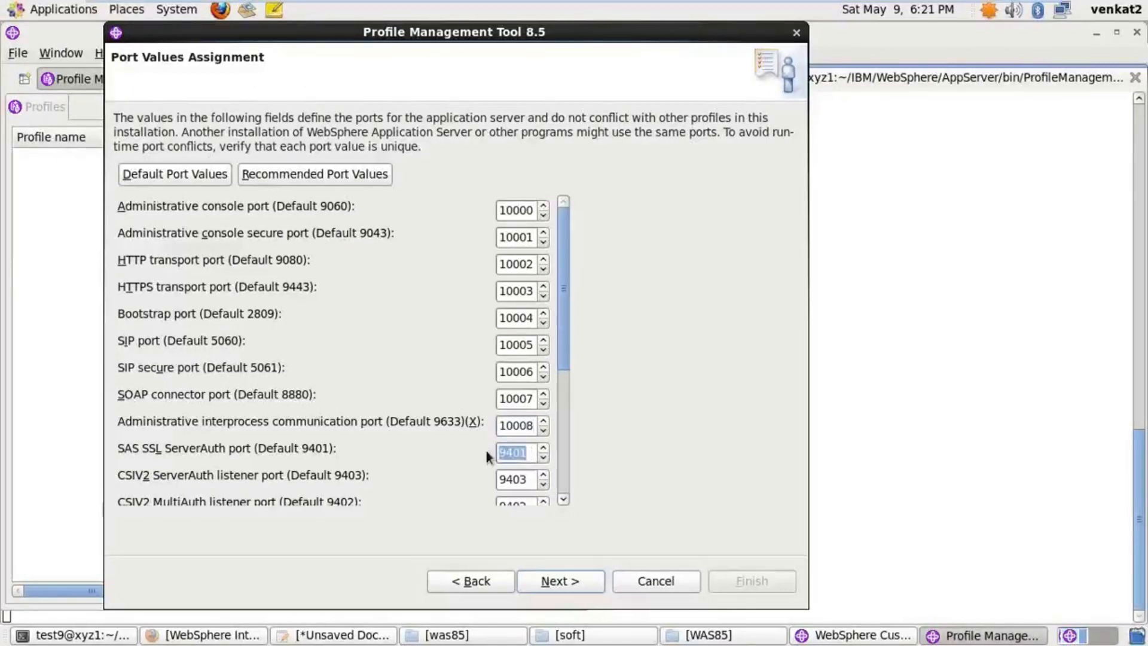
pyautogui.write('1000')
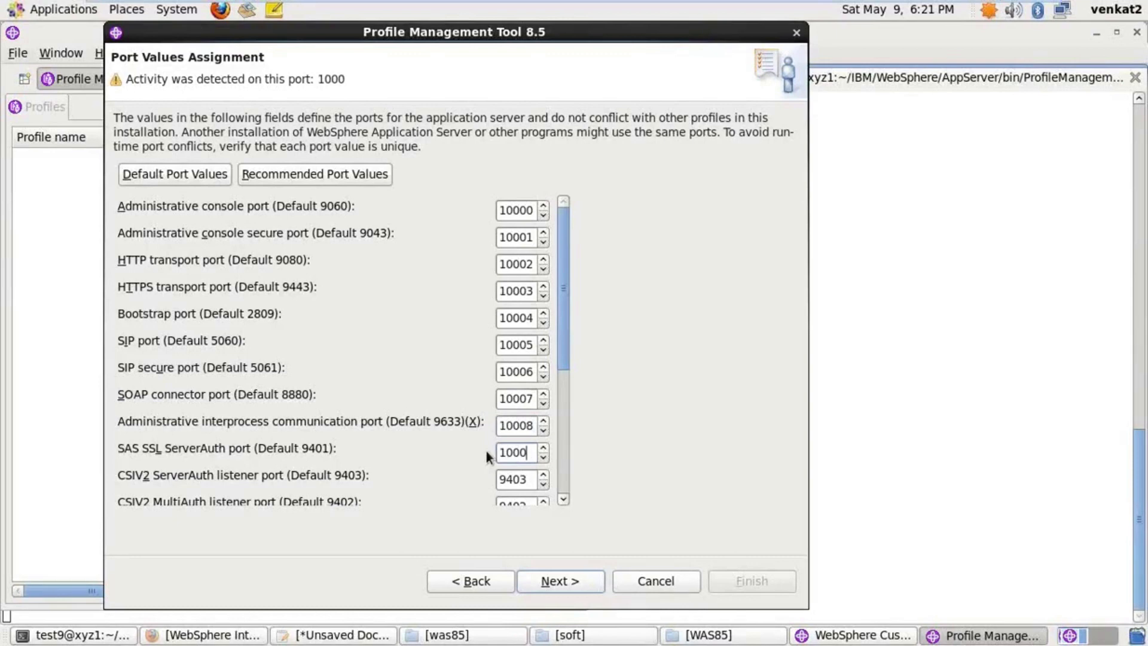
pyautogui.write('9')
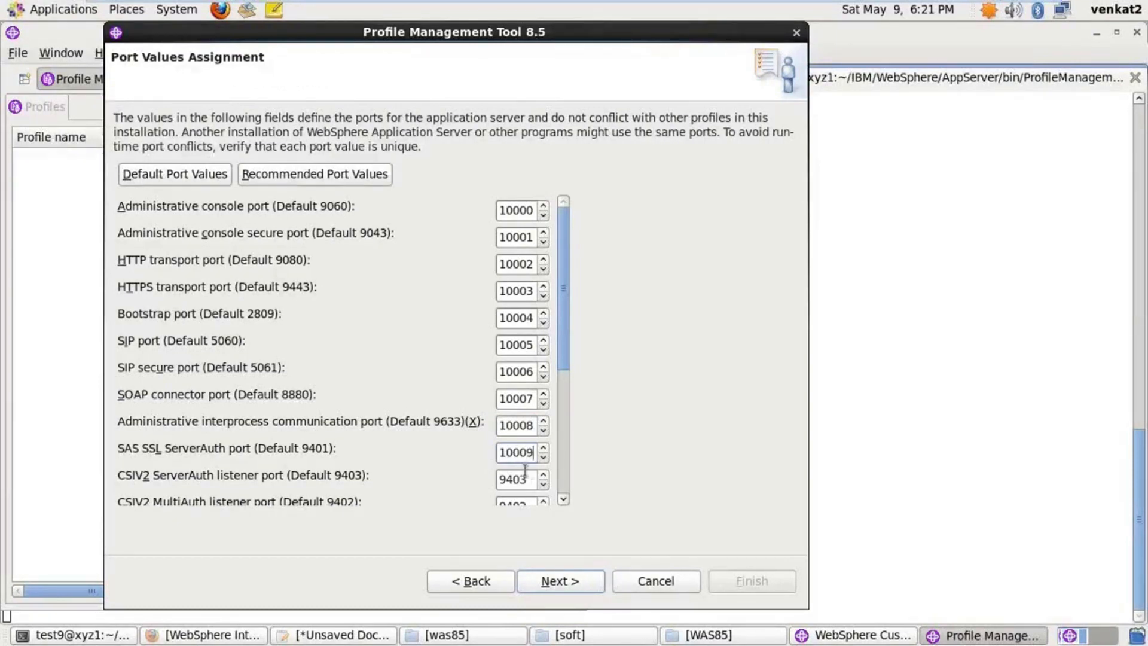
pyautogui.press('Tab')
pyautogui.write('10010')
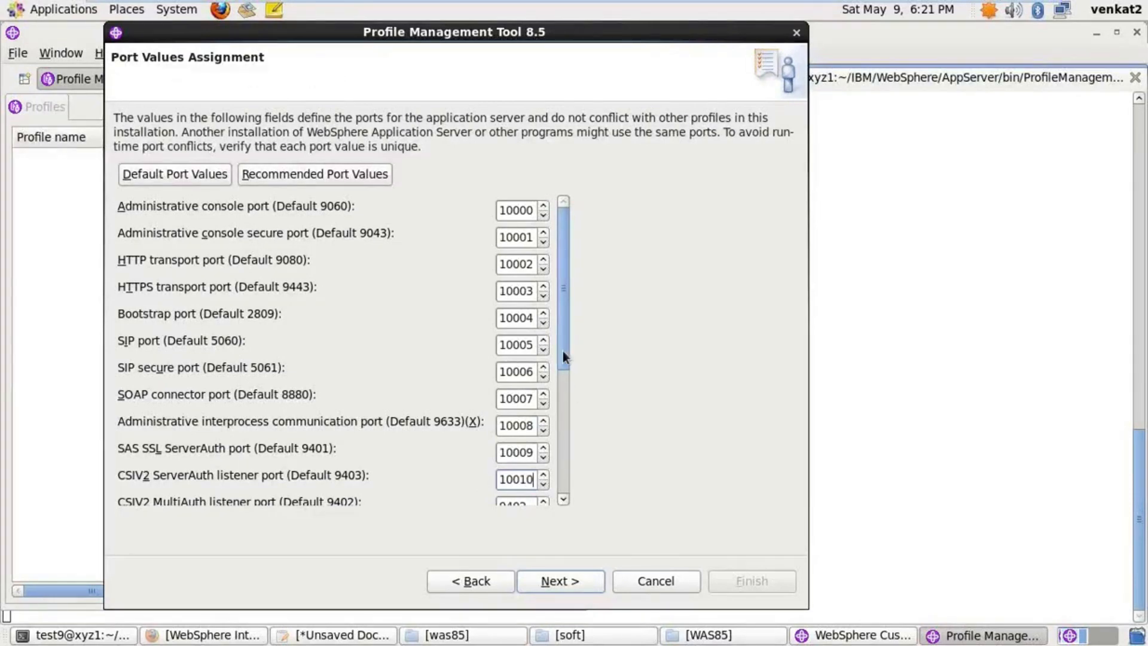
pyautogui.moveTo(564, 359); pyautogui.dragTo(564, 467)
# Set CSIV2 MultiAuth, ORB, DCS and both service integration ports to 10011–10015
pyautogui.moveTo(525, 300); pyautogui.dragTo(492, 300)
pyautogui.write('100')
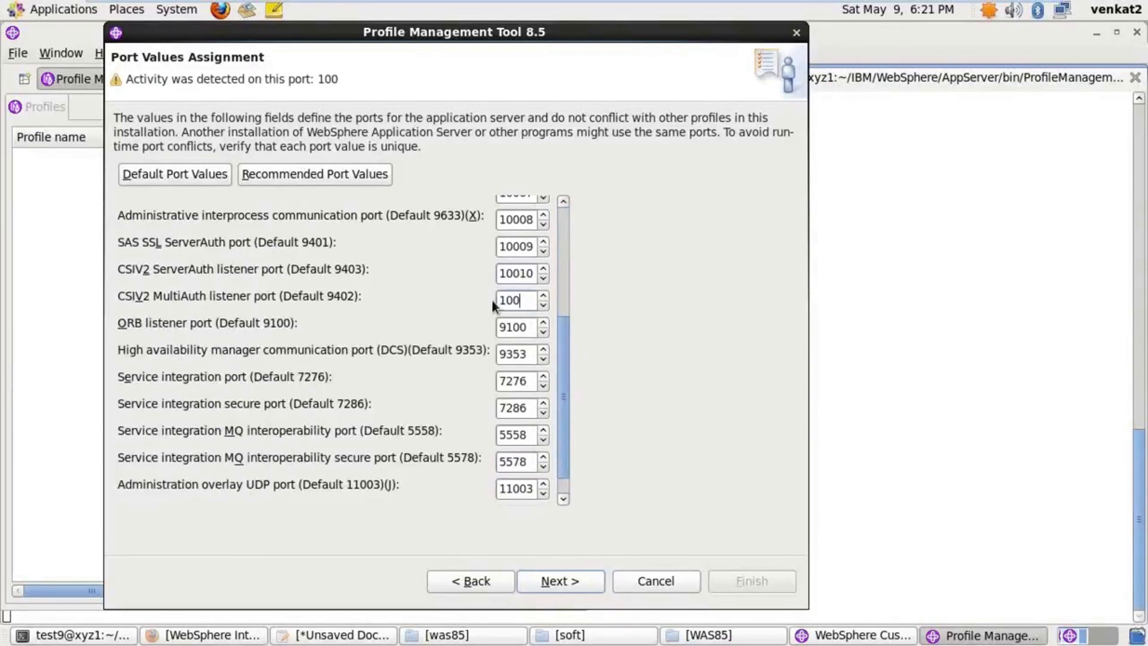
pyautogui.write('11')
pyautogui.moveTo(531, 326); pyautogui.dragTo(484, 323)
pyautogui.write('100121')
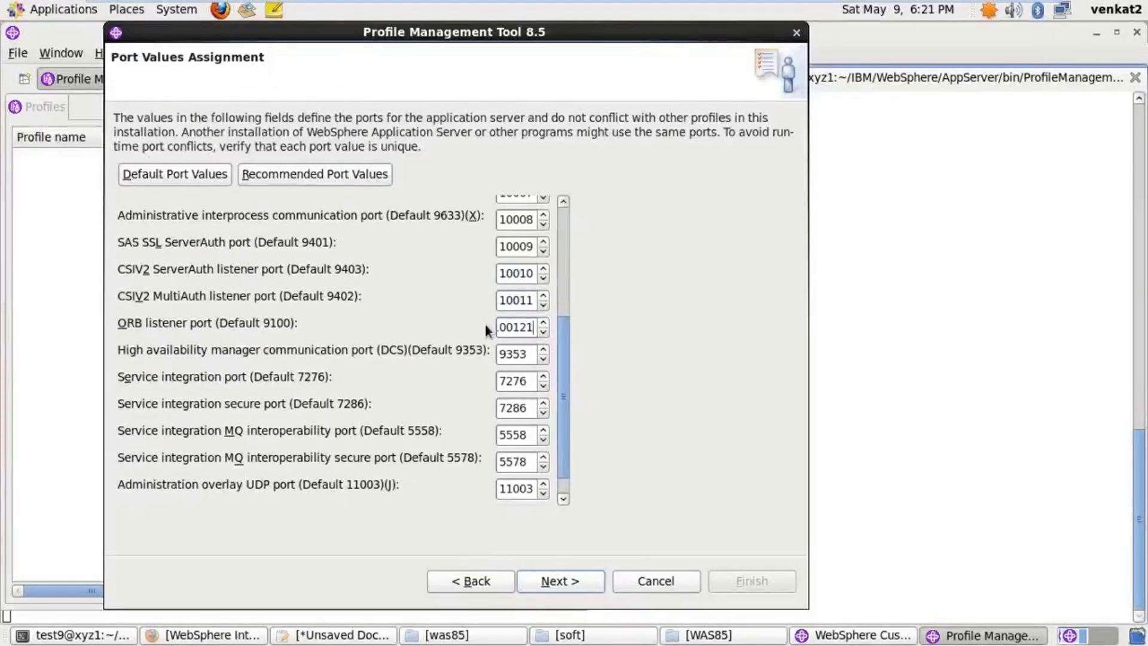
pyautogui.press('BackSpace')
pyautogui.moveTo(527, 352); pyautogui.dragTo(489, 349)
pyautogui.write('10')
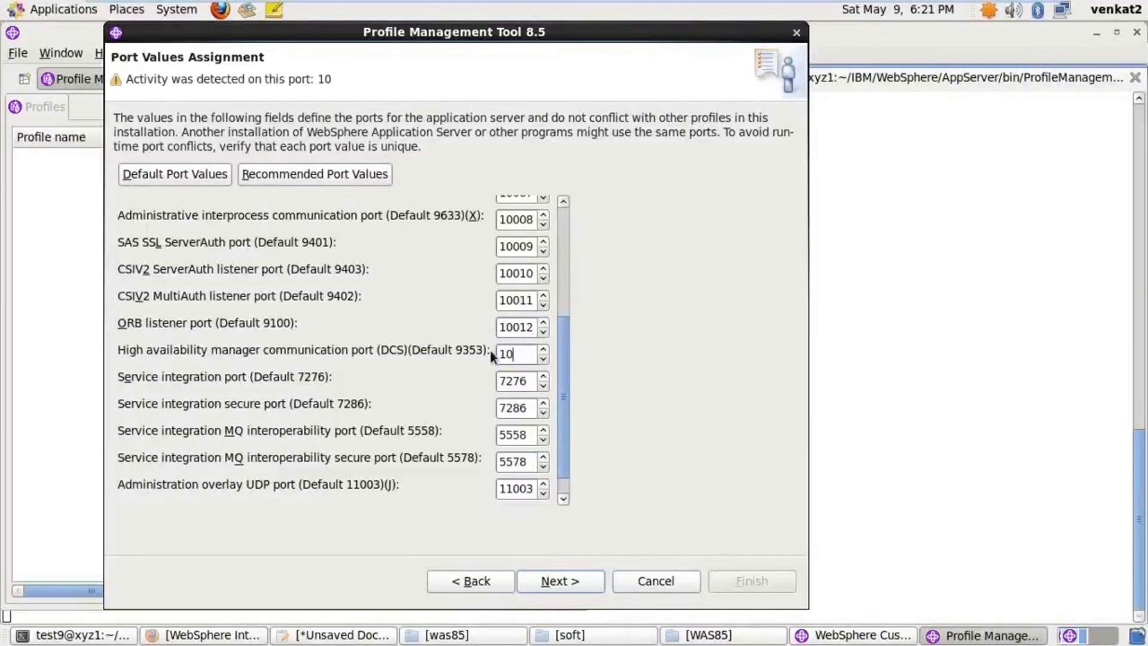
pyautogui.write('013')
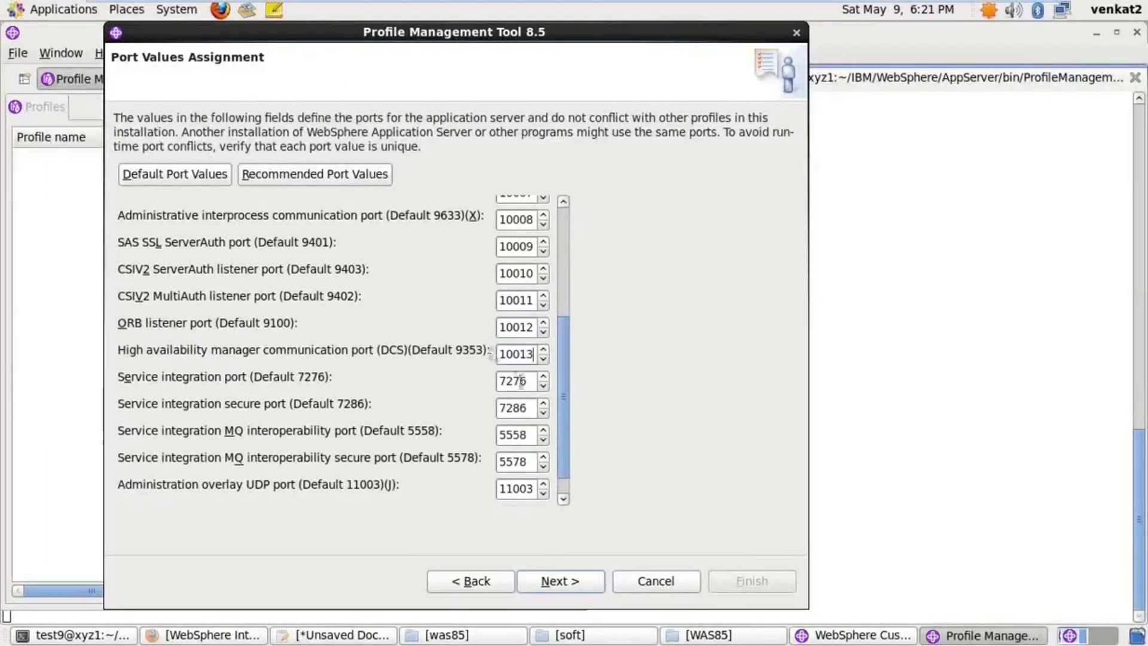
pyautogui.moveTo(530, 381); pyautogui.dragTo(489, 383)
pyautogui.write('1')
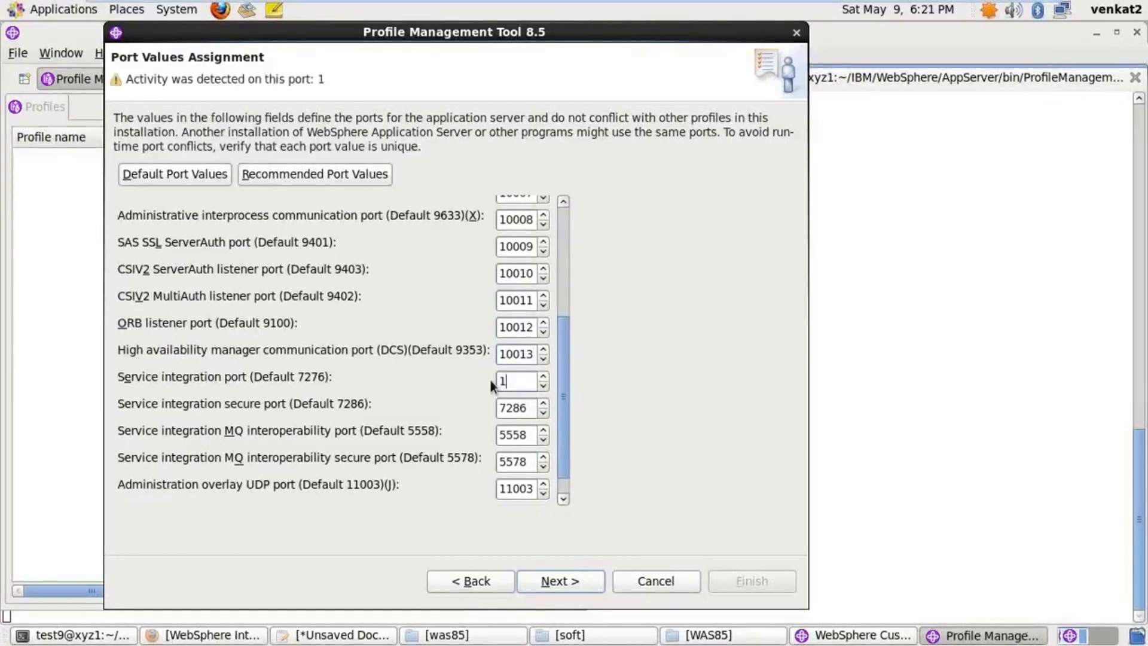
pyautogui.write('0014')
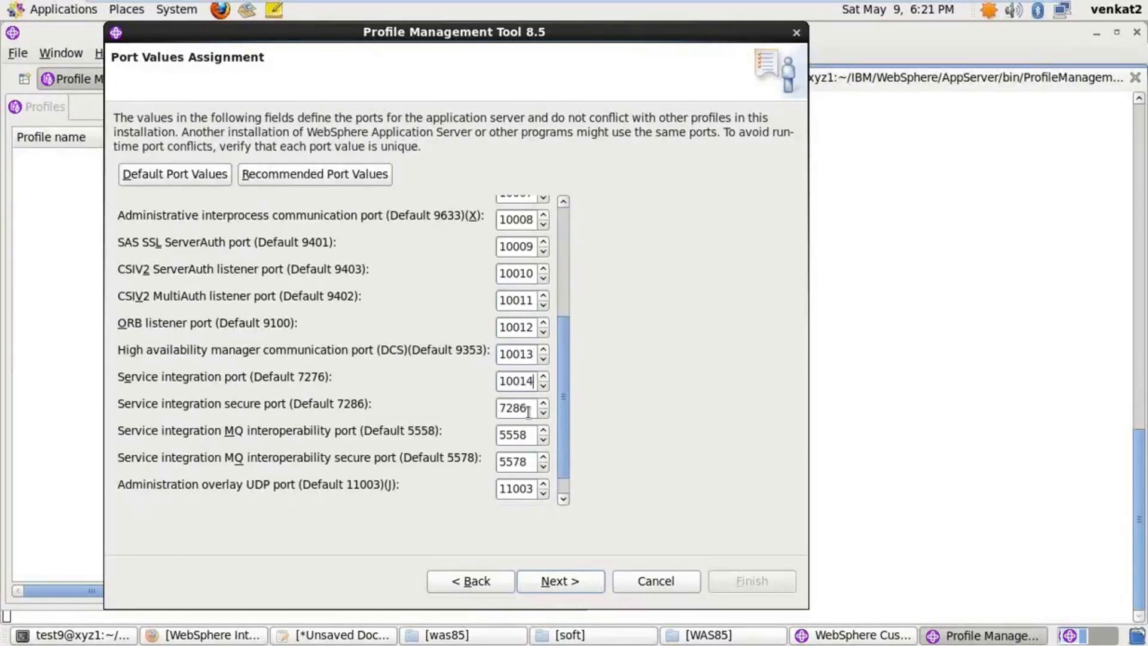
pyautogui.moveTo(530, 407); pyautogui.dragTo(489, 405)
pyautogui.write('1')
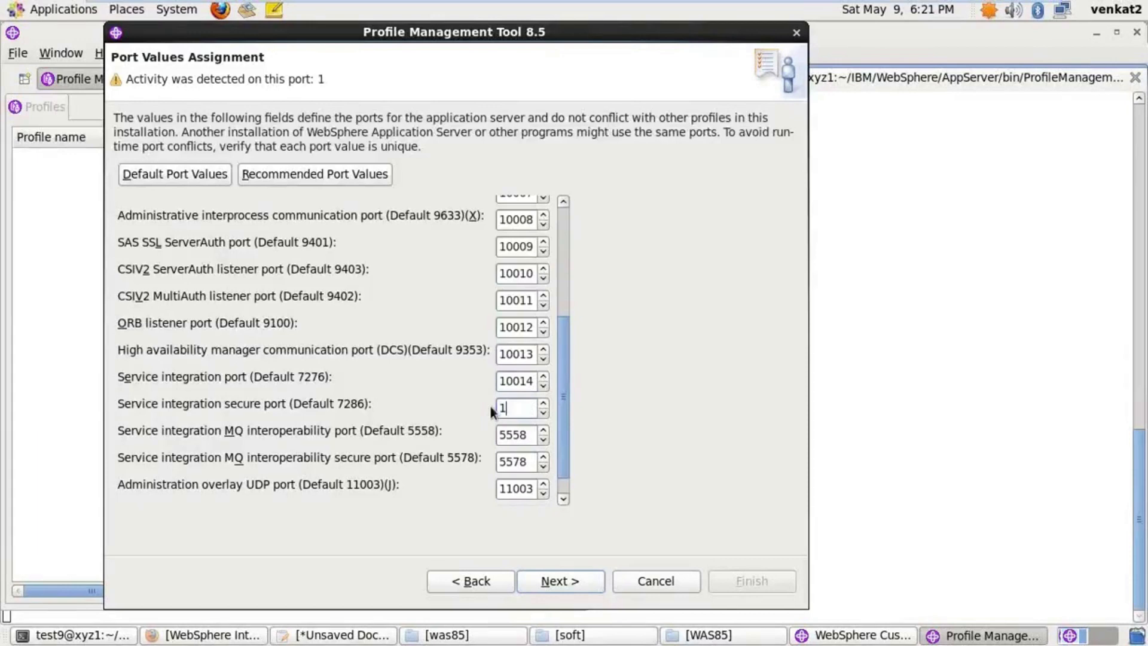
pyautogui.write('0015')
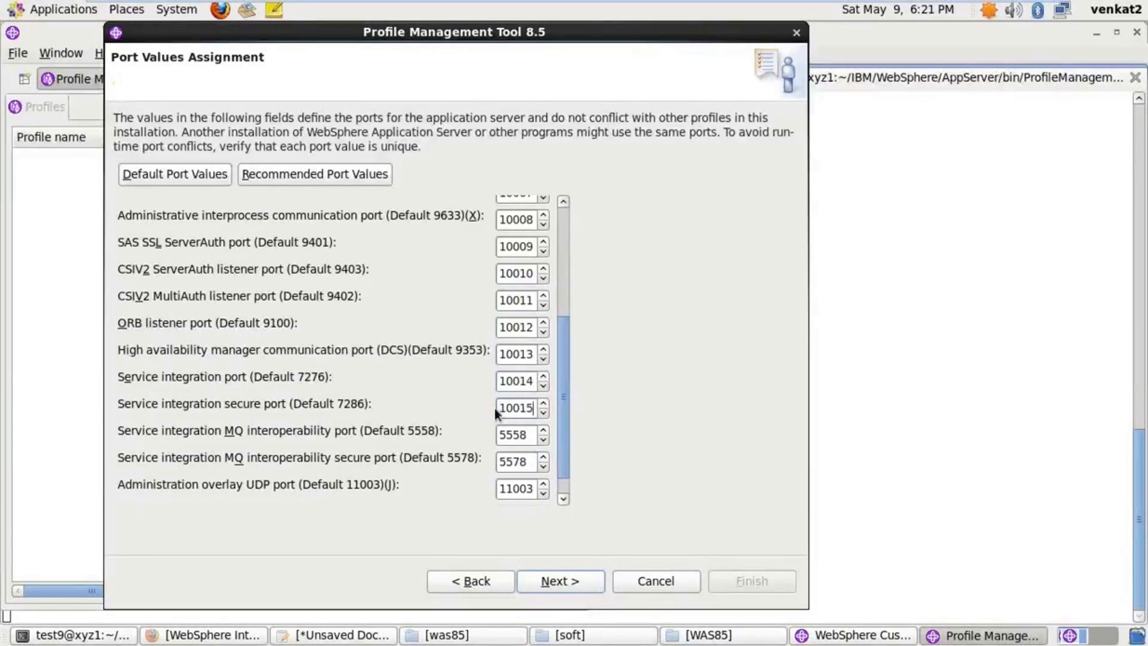
# Set MQ, MQ secure, overlay UDP and overlay TCP ports to 10016–10019
pyautogui.moveTo(532, 434); pyautogui.dragTo(494, 433)
pyautogui.write('1')
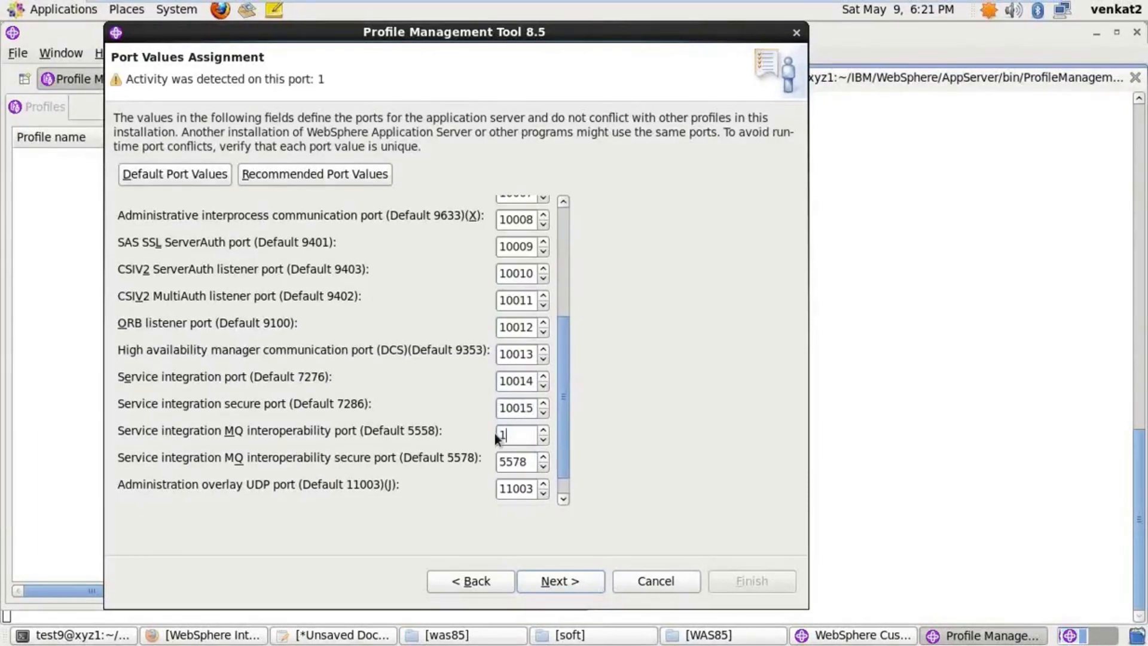
pyautogui.write('0016')
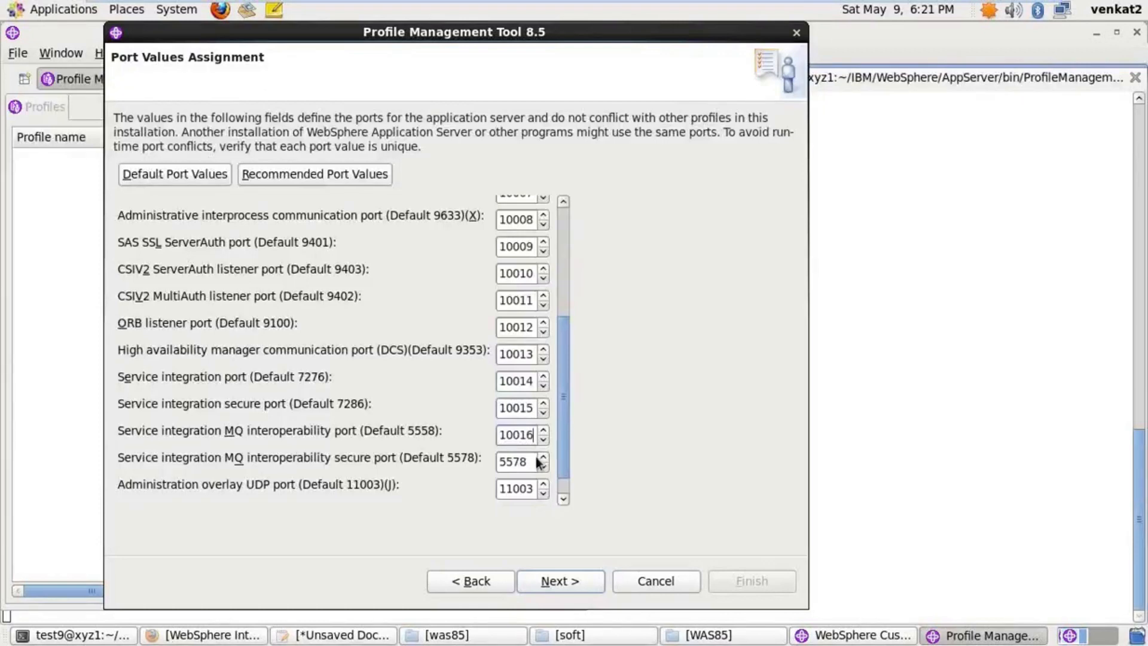
pyautogui.moveTo(530, 461); pyautogui.dragTo(489, 458)
pyautogui.write('1')
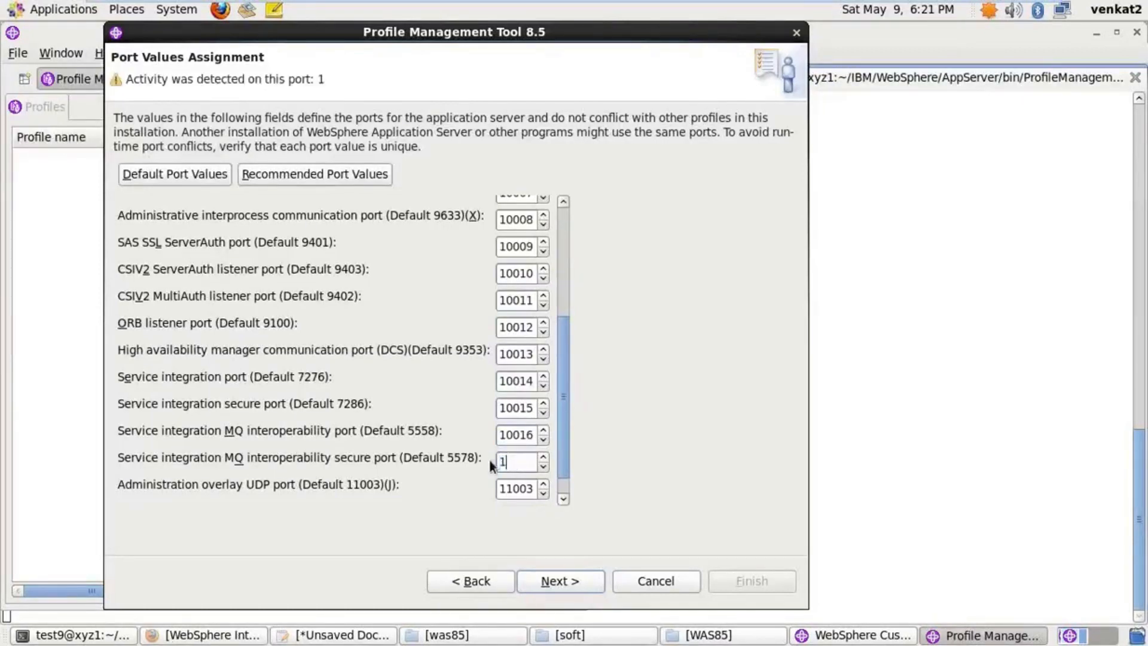
pyautogui.write('0017')
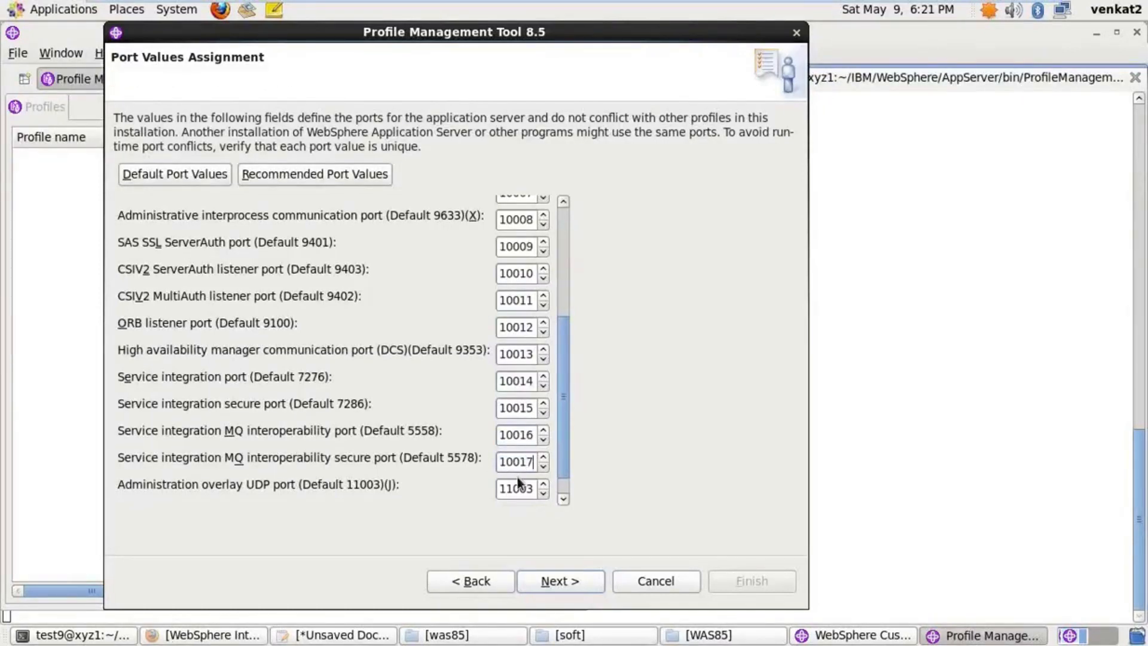
pyautogui.moveTo(532, 489); pyautogui.dragTo(475, 483)
pyautogui.write('1')
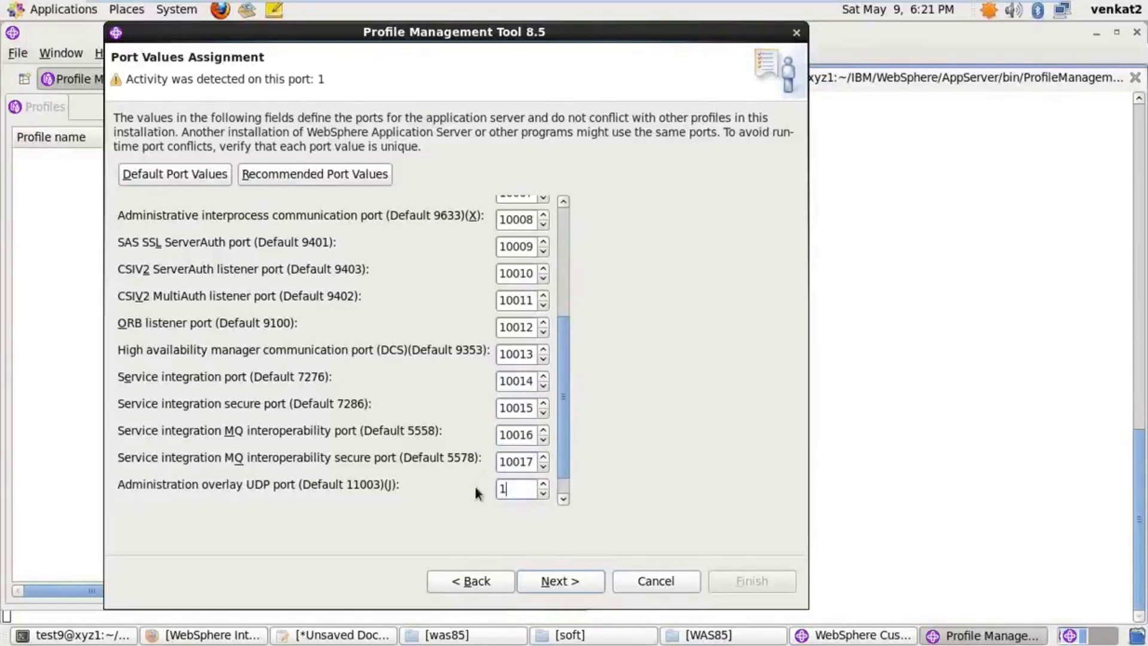
pyautogui.write('0018')
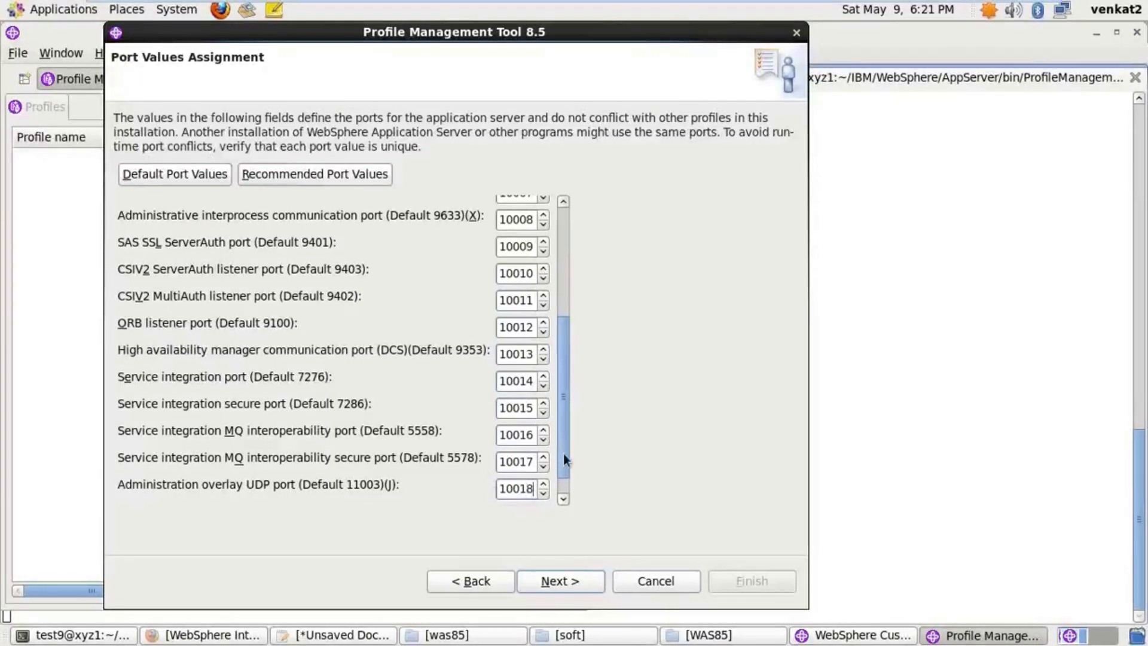
pyautogui.moveTo(564, 456); pyautogui.dragTo(474, 485)
pyautogui.write('10019')
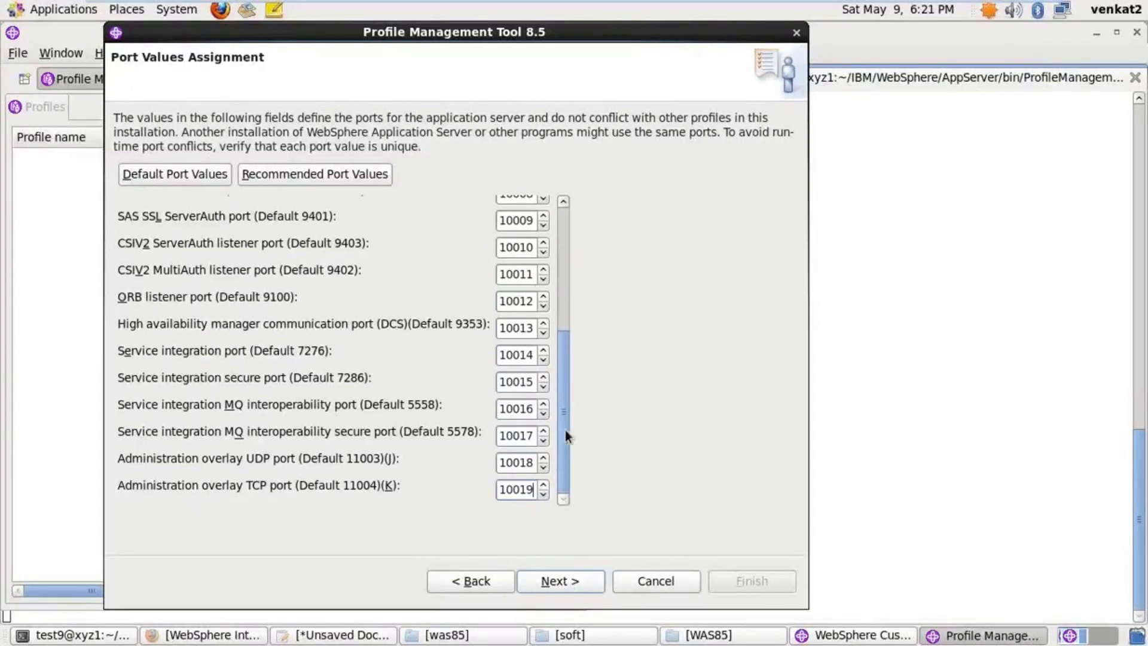
pyautogui.moveTo(565, 430); pyautogui.dragTo(563, 308)
# Accept the ports starting at 10000, skip the web server definition, and review the AppSrv01 summary
pyautogui.click(563, 580)
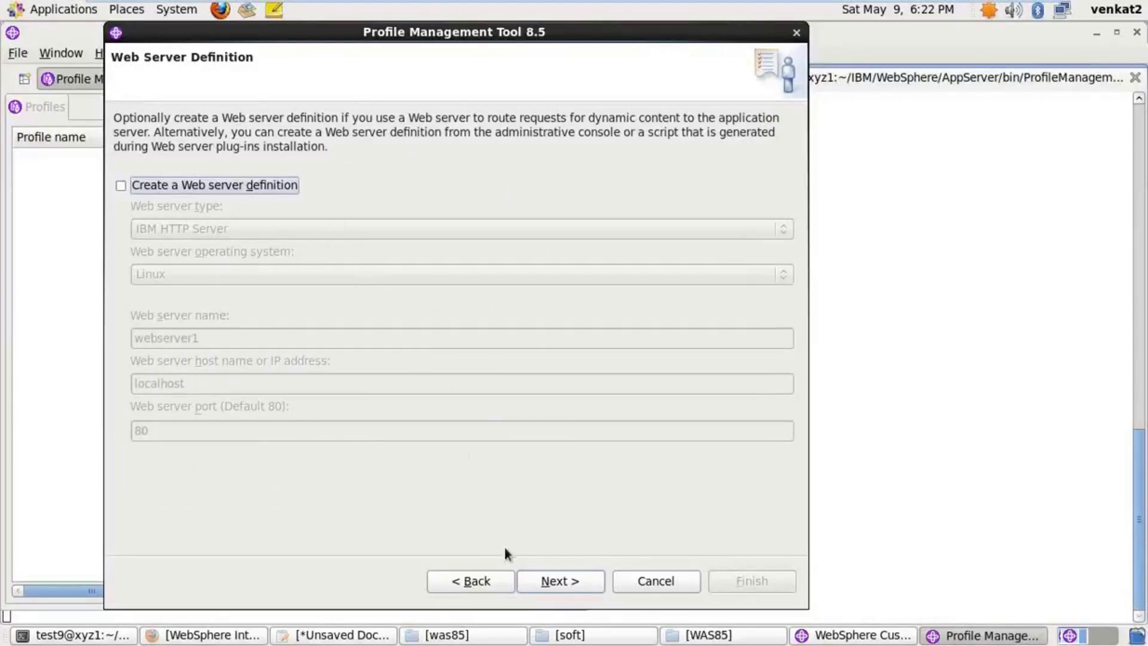
pyautogui.click(555, 582)
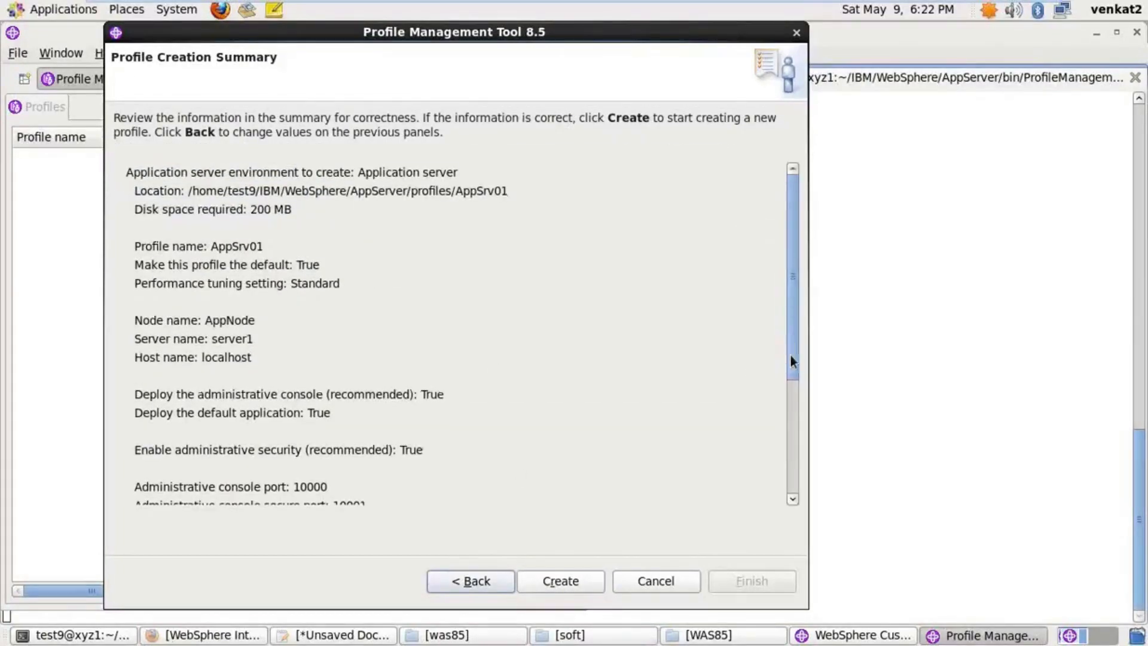
pyautogui.moveTo(790, 355)
pyautogui.mouseDown()
pyautogui.moveTo(799, 396)
pyautogui.moveTo(790, 350)
pyautogui.mouseUp()
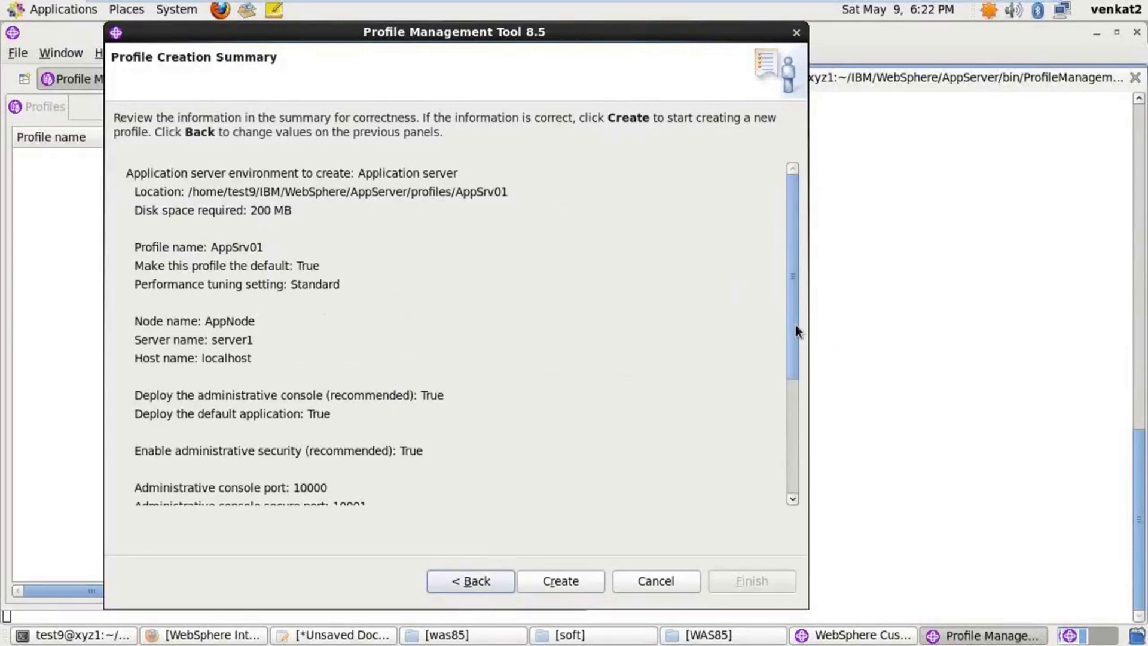
pyautogui.moveTo(794, 332); pyautogui.dragTo(523, 462)
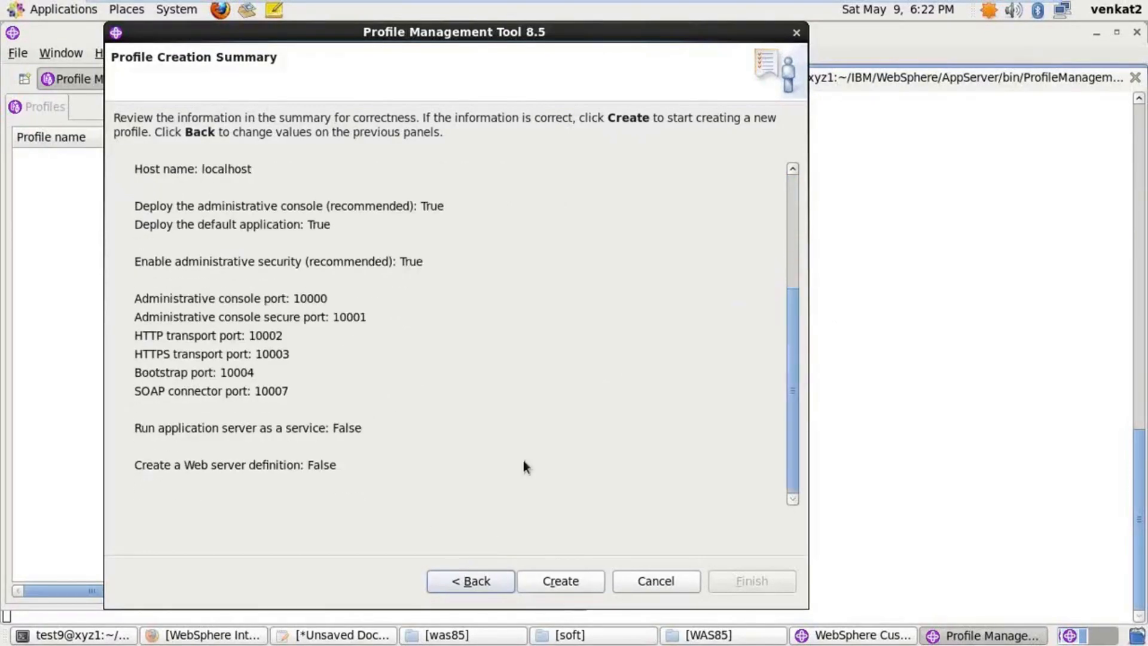
# Create the AppSrv01 profile and wait while importConfigArchive runs
pyautogui.click(557, 582)
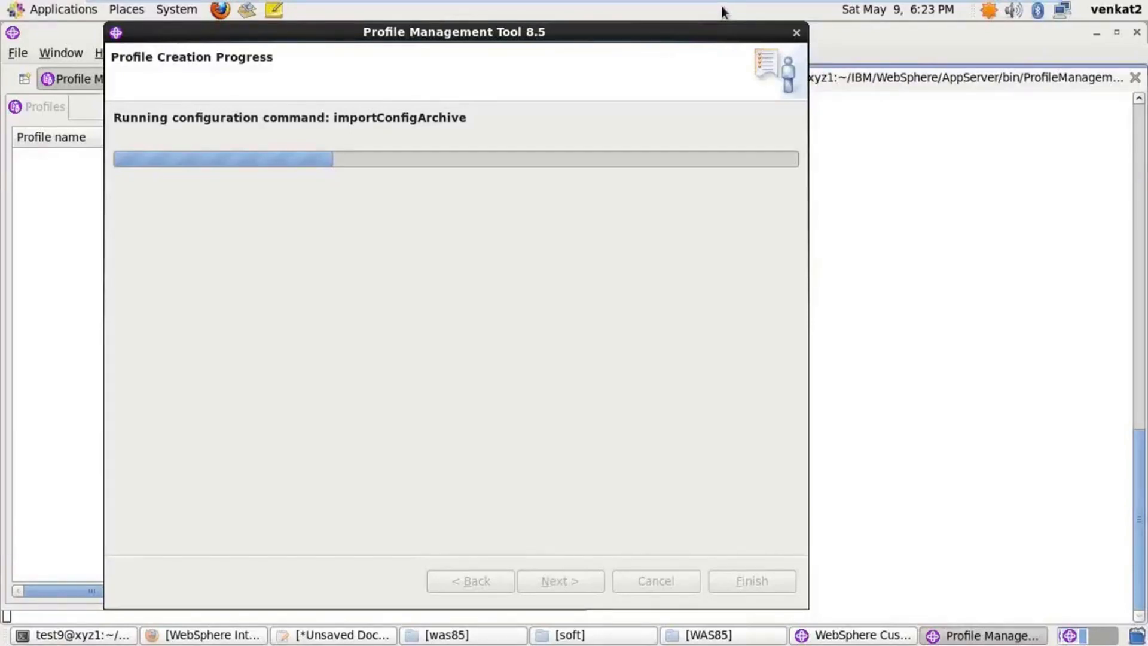
pyautogui.moveTo(859, 1)
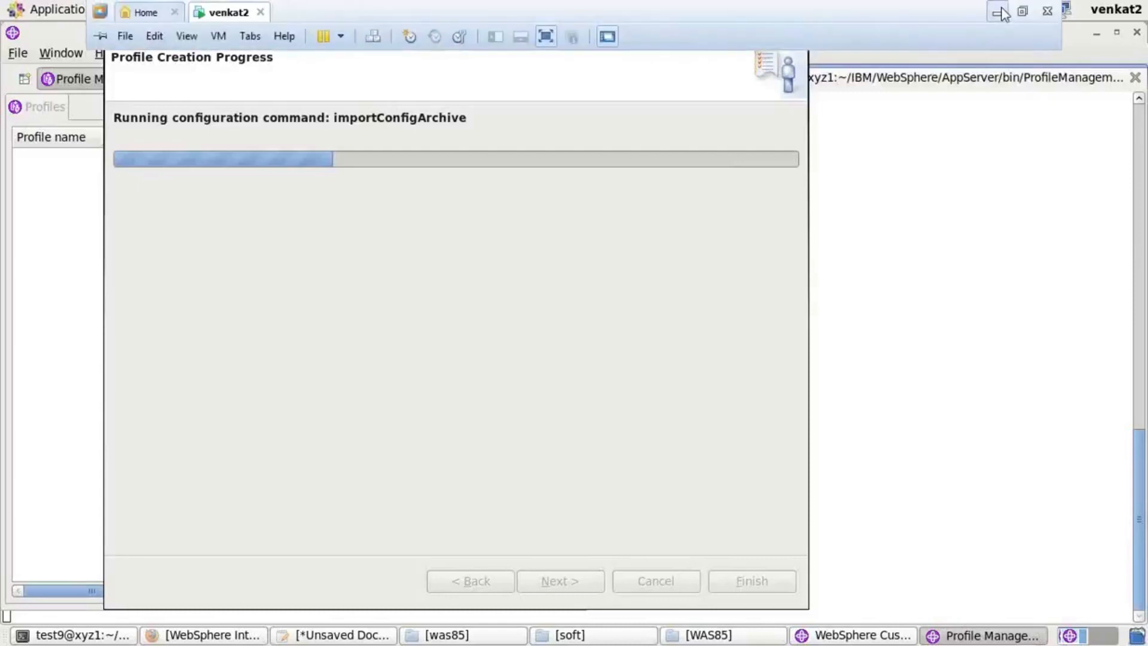
# Minimize the virtual machine and open the desktop file AppSrv01.jpg with Paint
pyautogui.click(1000, 14)
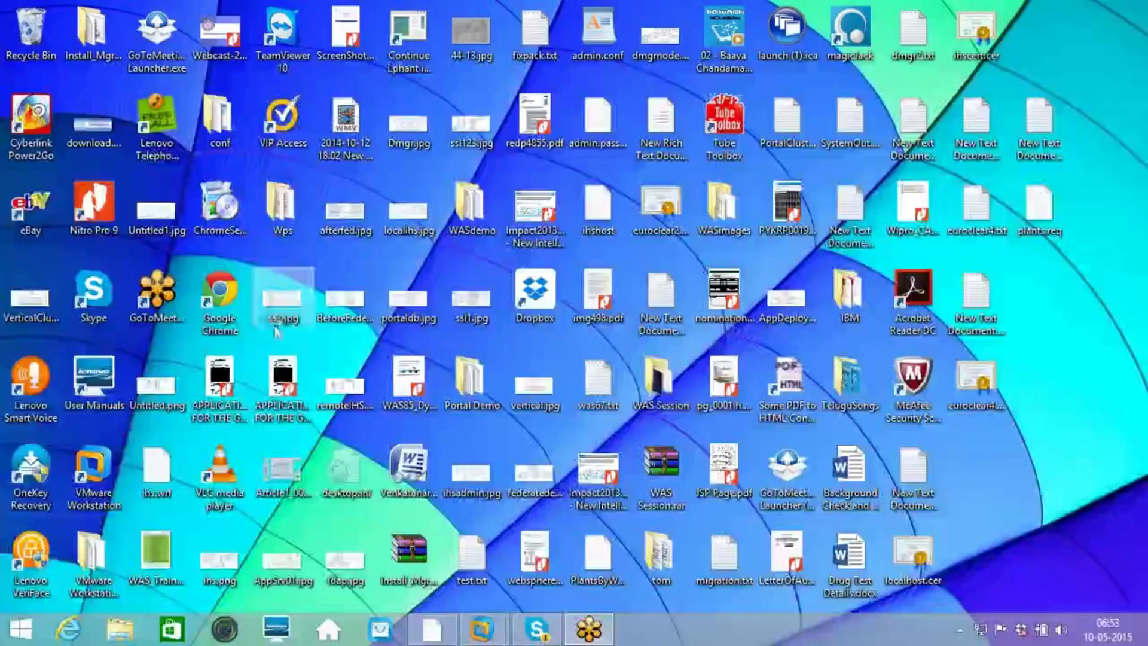
pyautogui.doubleClick(288, 560)
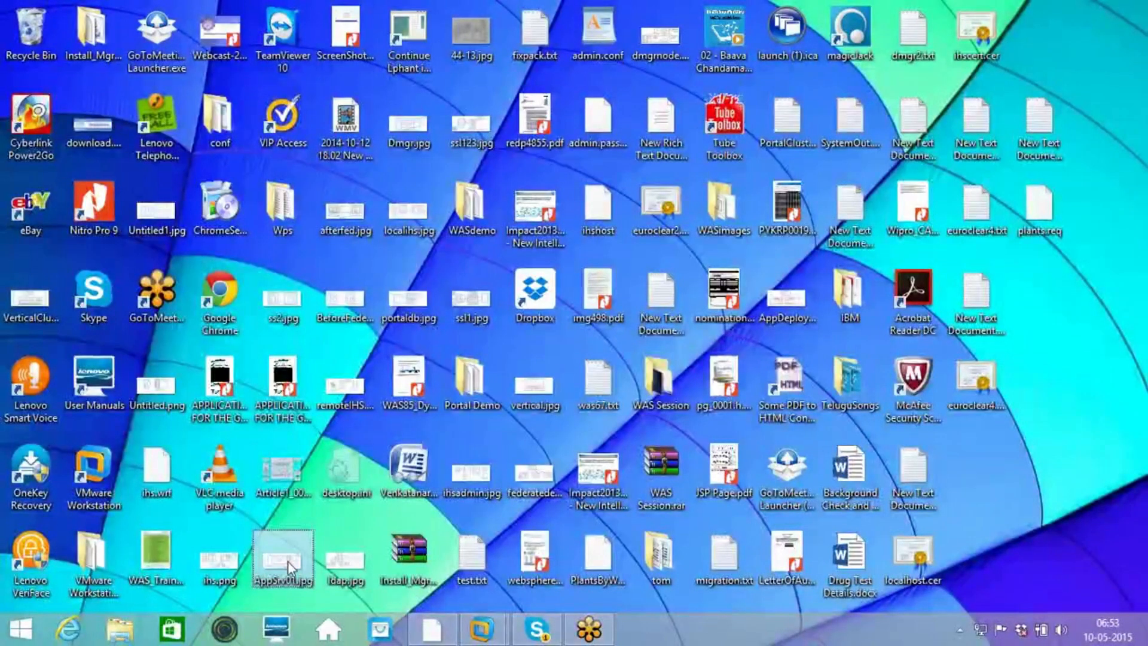
pyautogui.rightClick(289, 562)
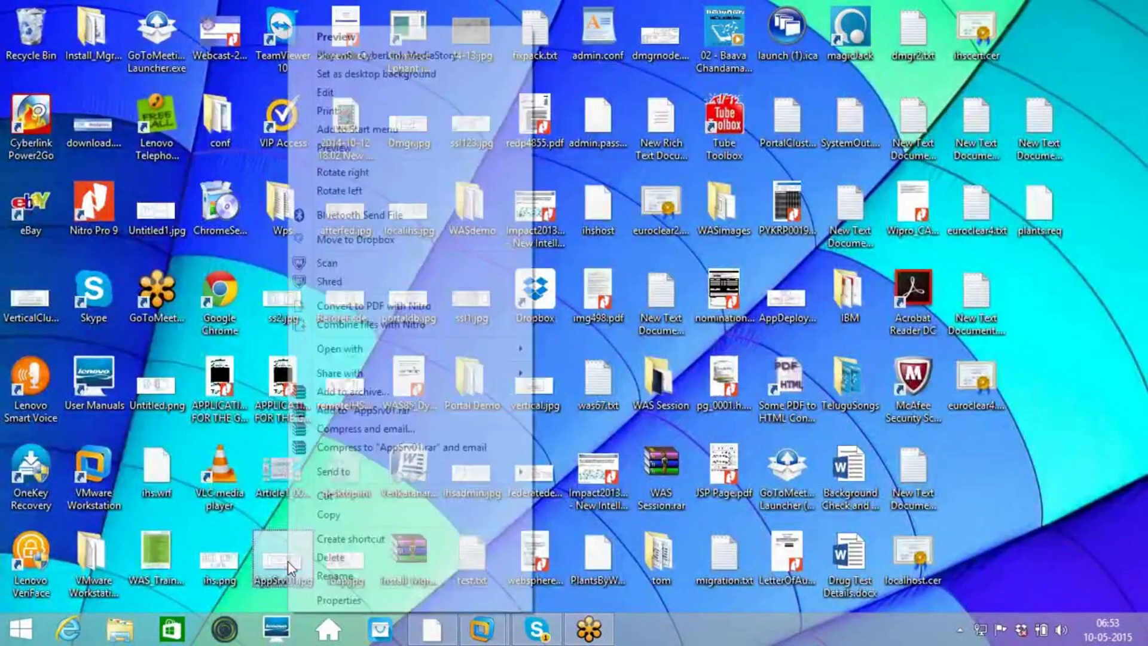
pyautogui.moveTo(573, 331)
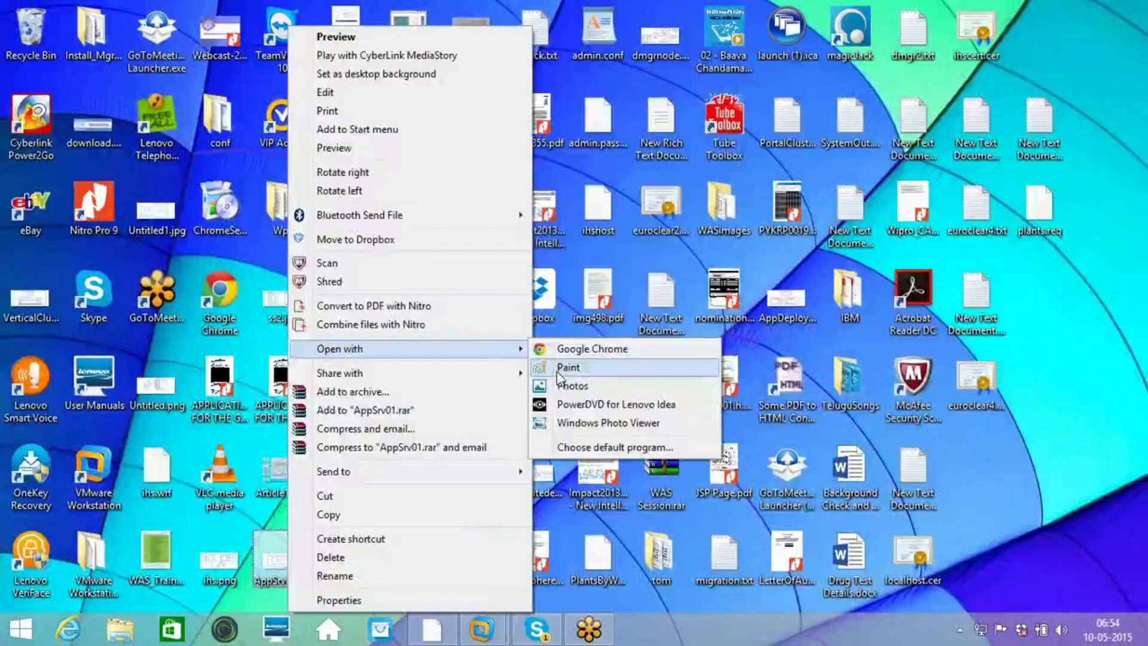
pyautogui.click(557, 370)
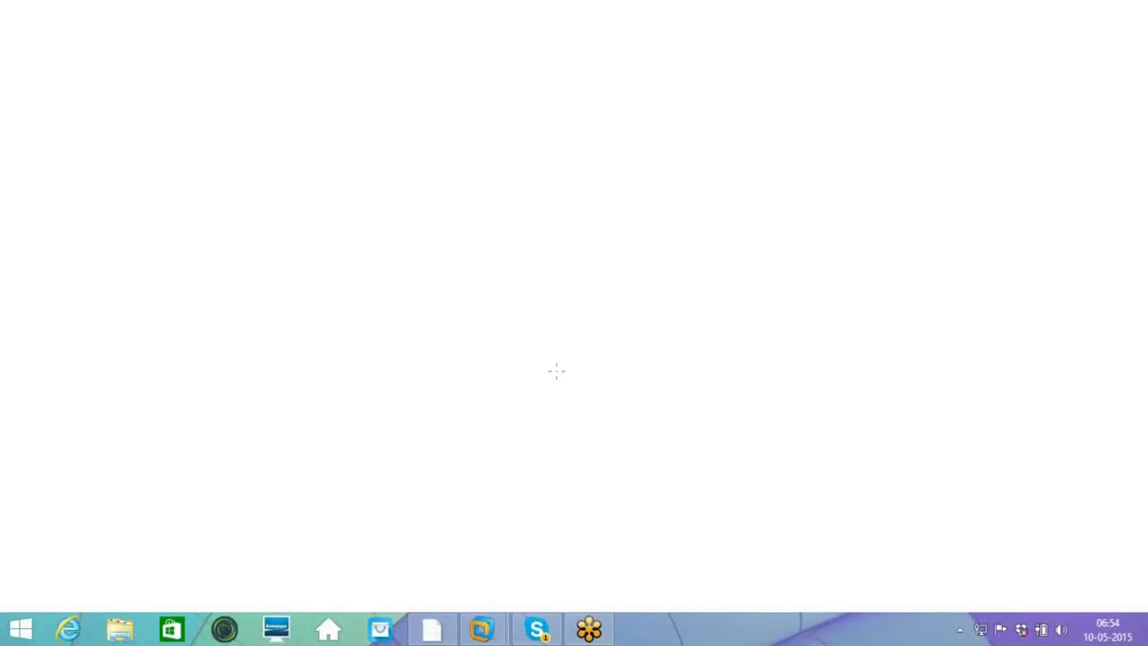